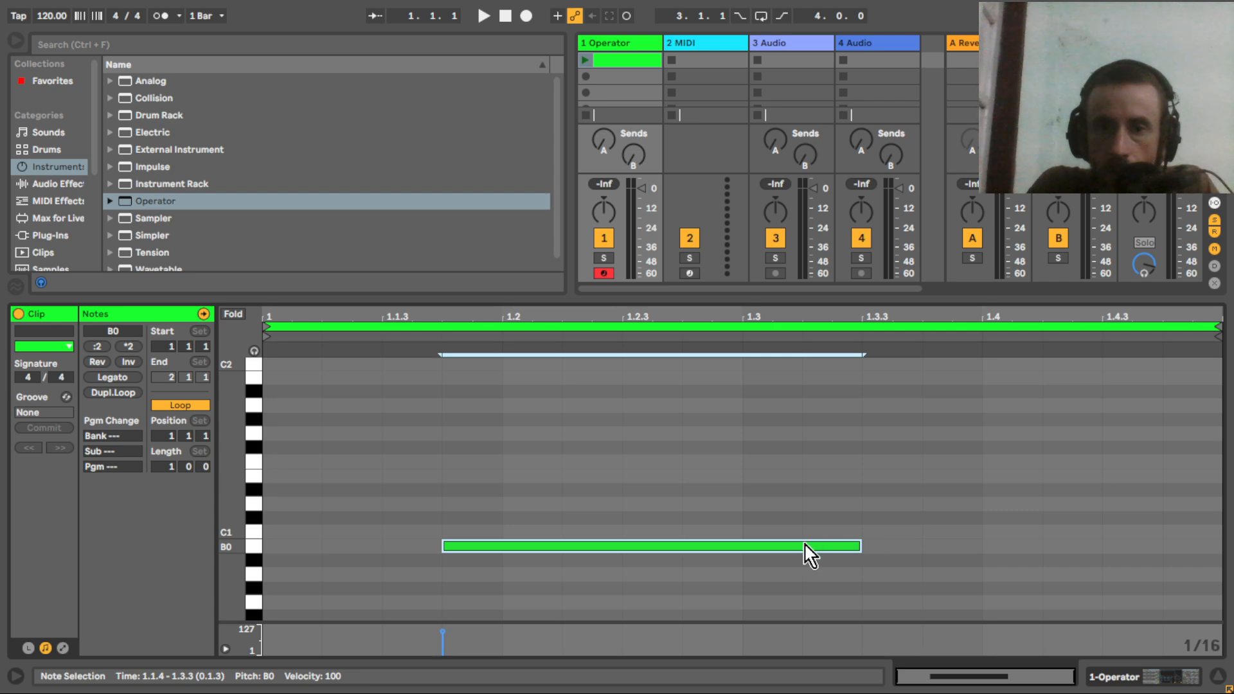
Copy the B0 note up to D1, then to F#1, to build a three-note chord at the same time position.
left_click_drag(804, 547, 802, 505)
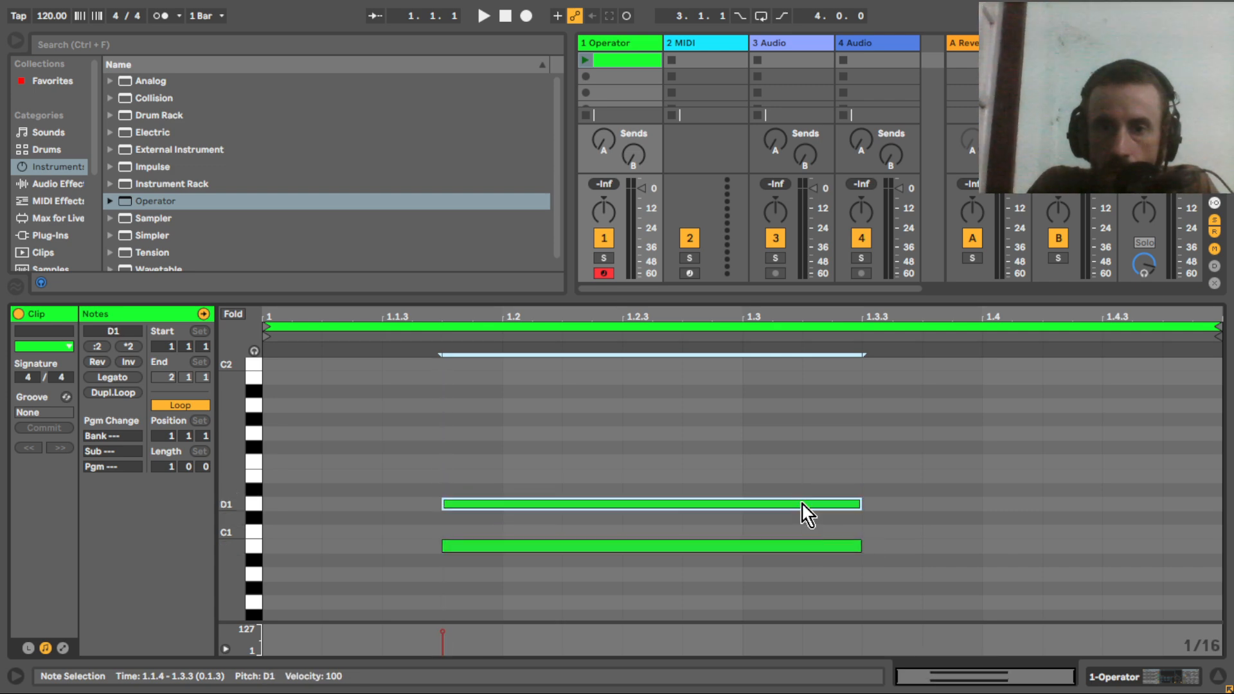
key("ctrl+c")
key("ctrl+v")
key("Up")
key("Up")
key("Up")
key("Up")
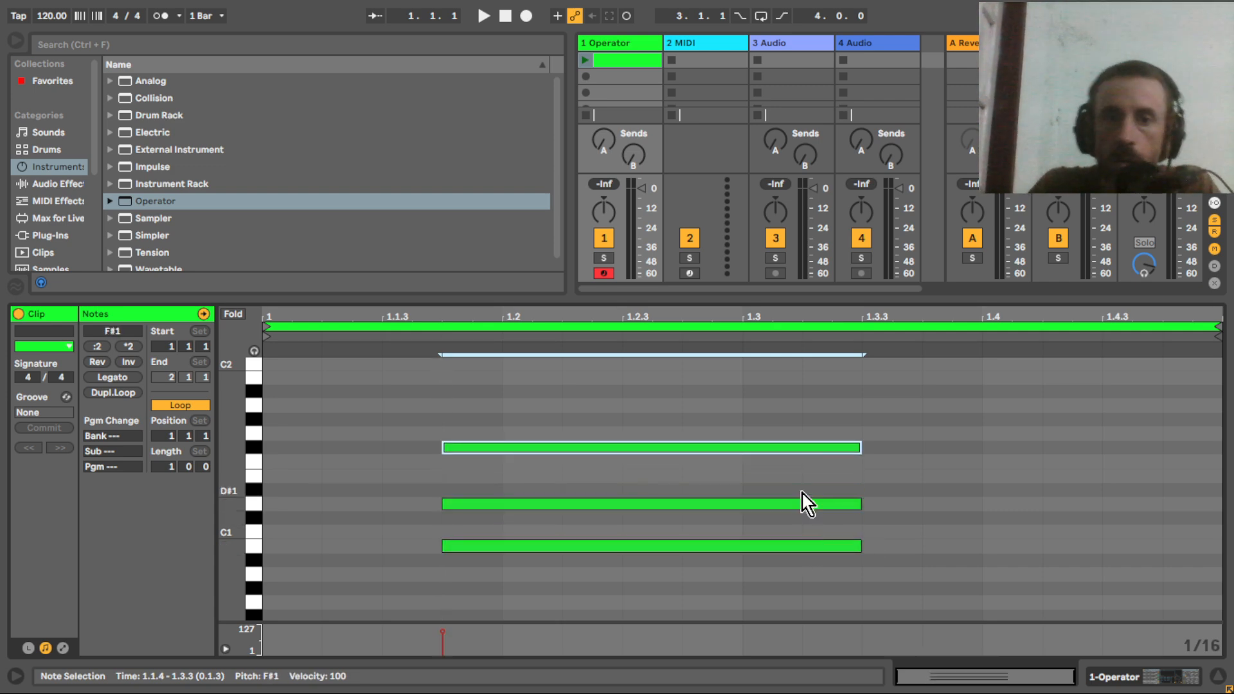
Duplicate the loop to make the clip two bars long and shift the second chord three sixteenths later to start at 2.2.3.
left_click(604, 328)
key("ctrl+d")
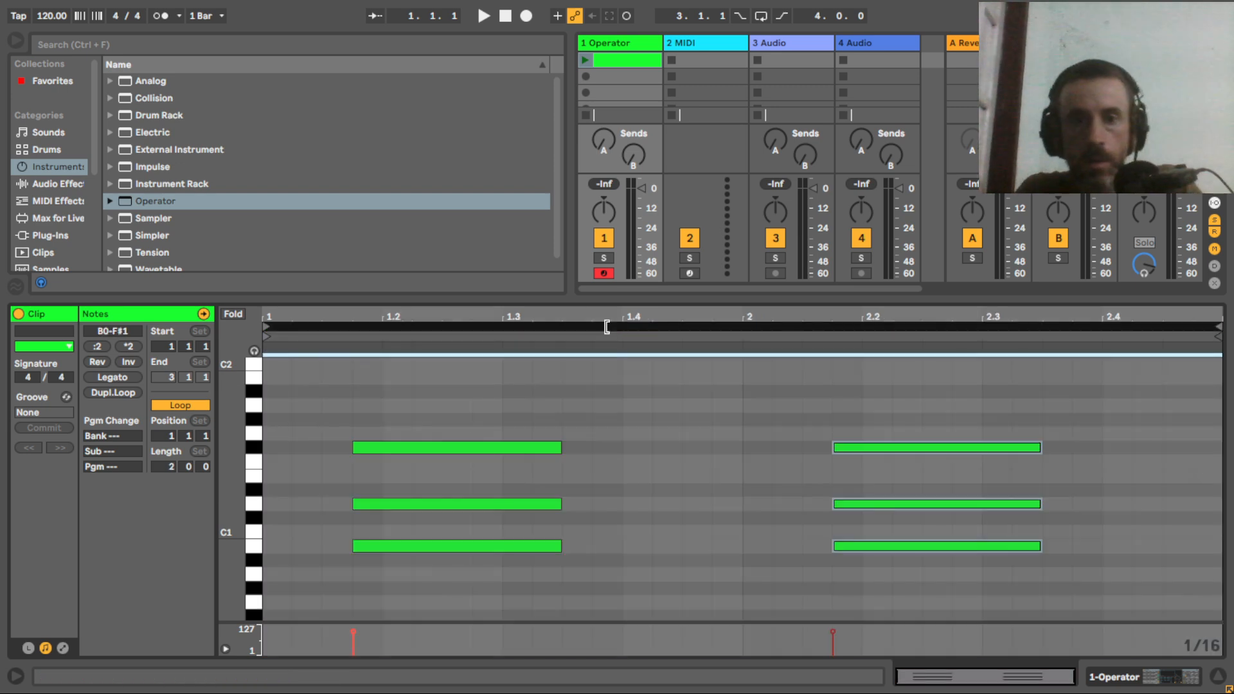
left_click(929, 578)
left_click_drag(929, 578, 916, 442)
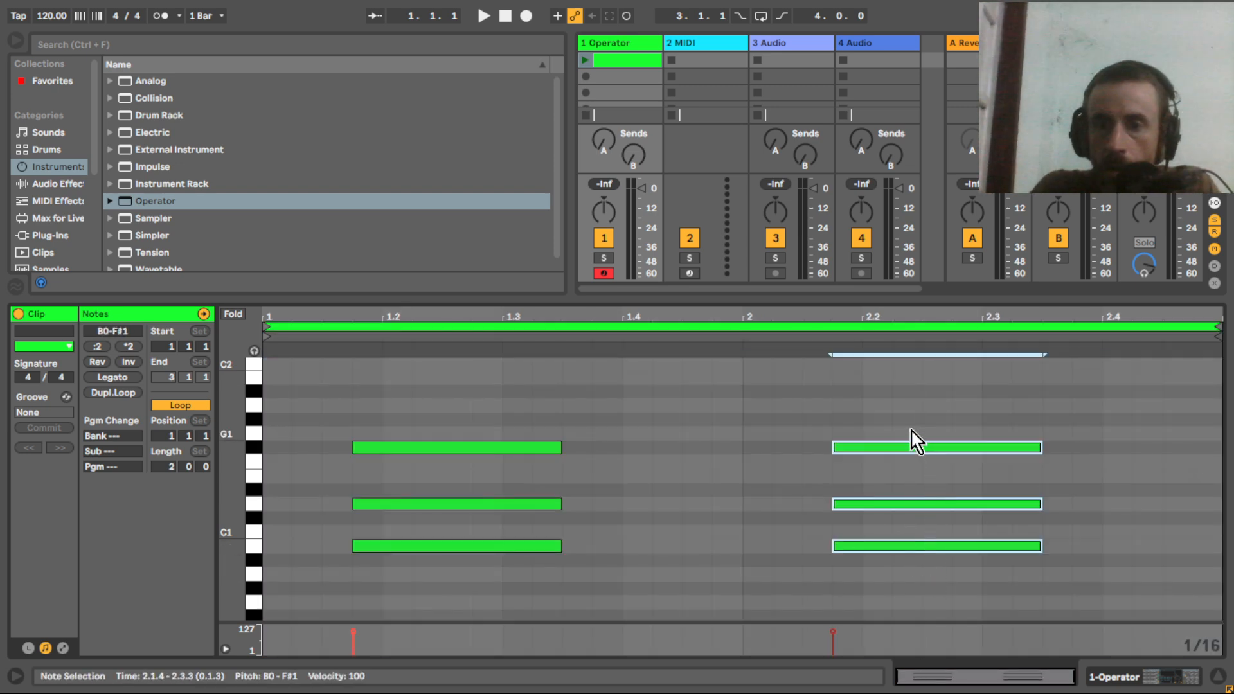
key("Right")
key("Right")
key("Right")
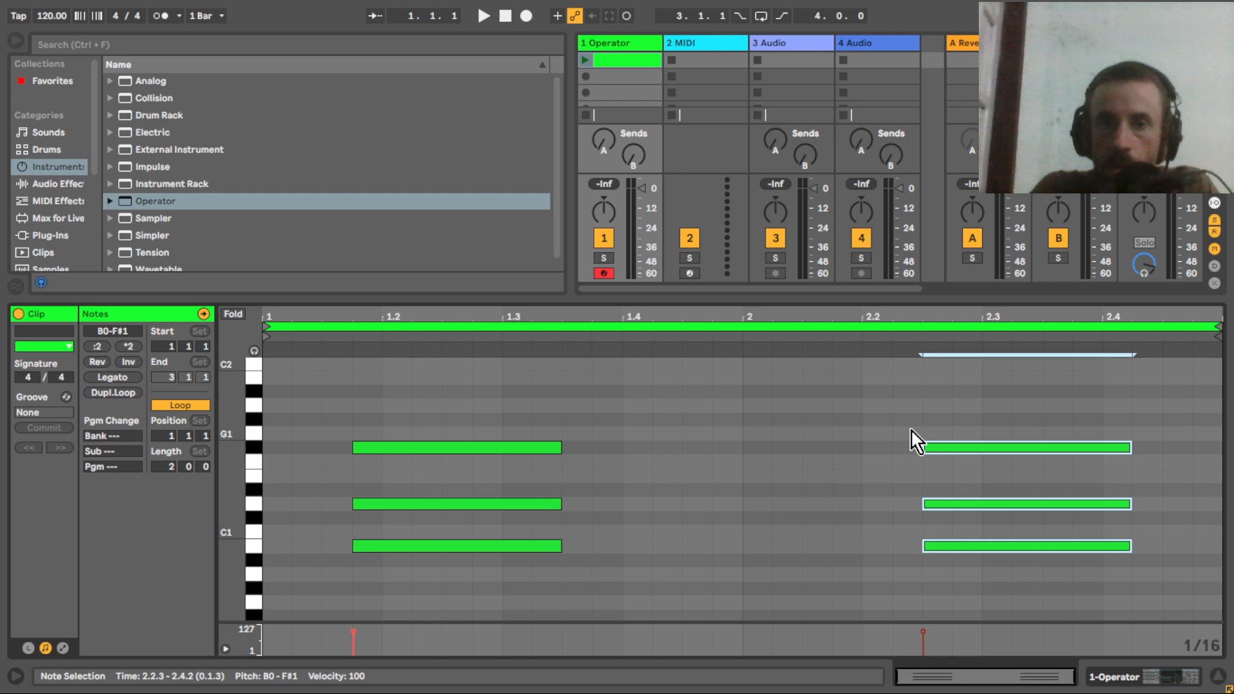
With the clip playing, set Operator's volume to -5.7 dB and choose the algorithm where oscillators B, C and D all modulate A.
left_click(585, 61)
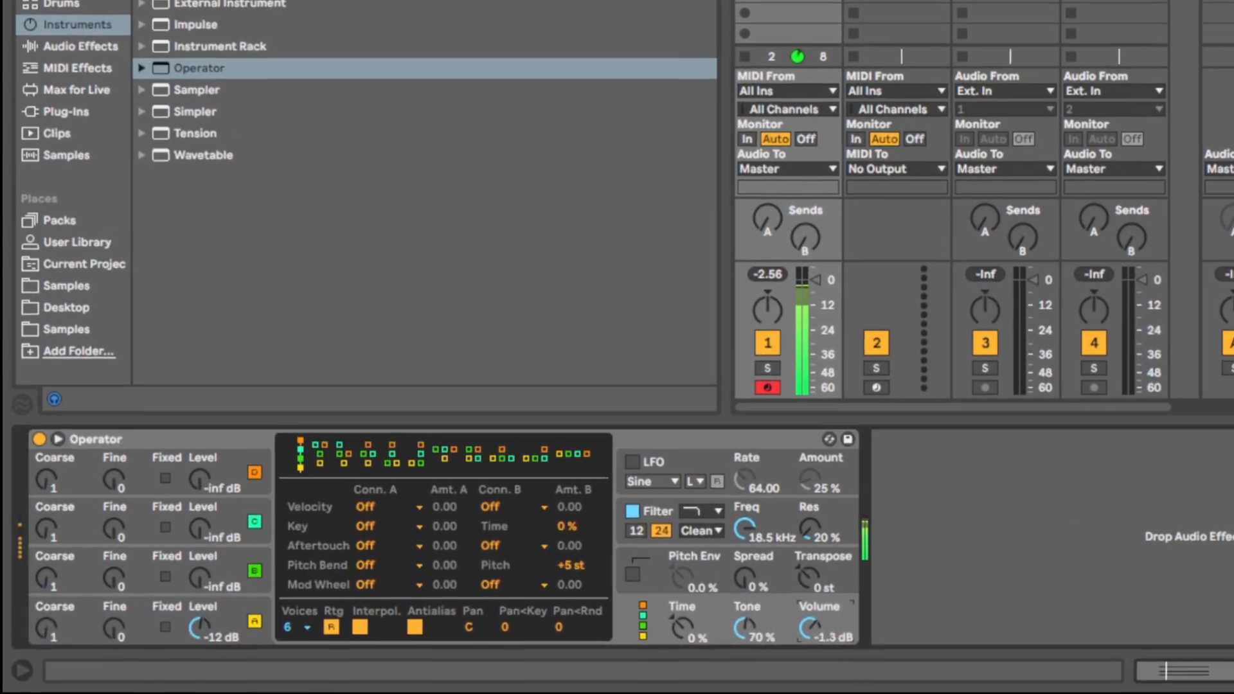
left_click_drag(811, 626, 811, 643)
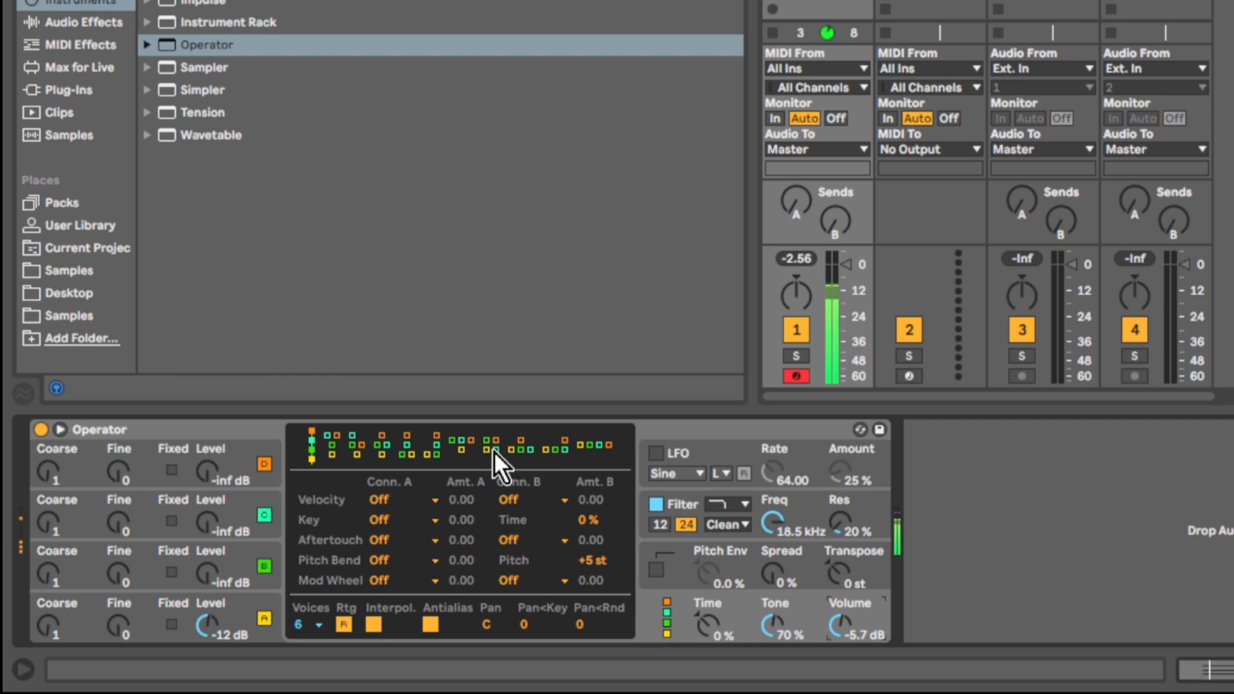
left_click(464, 448)
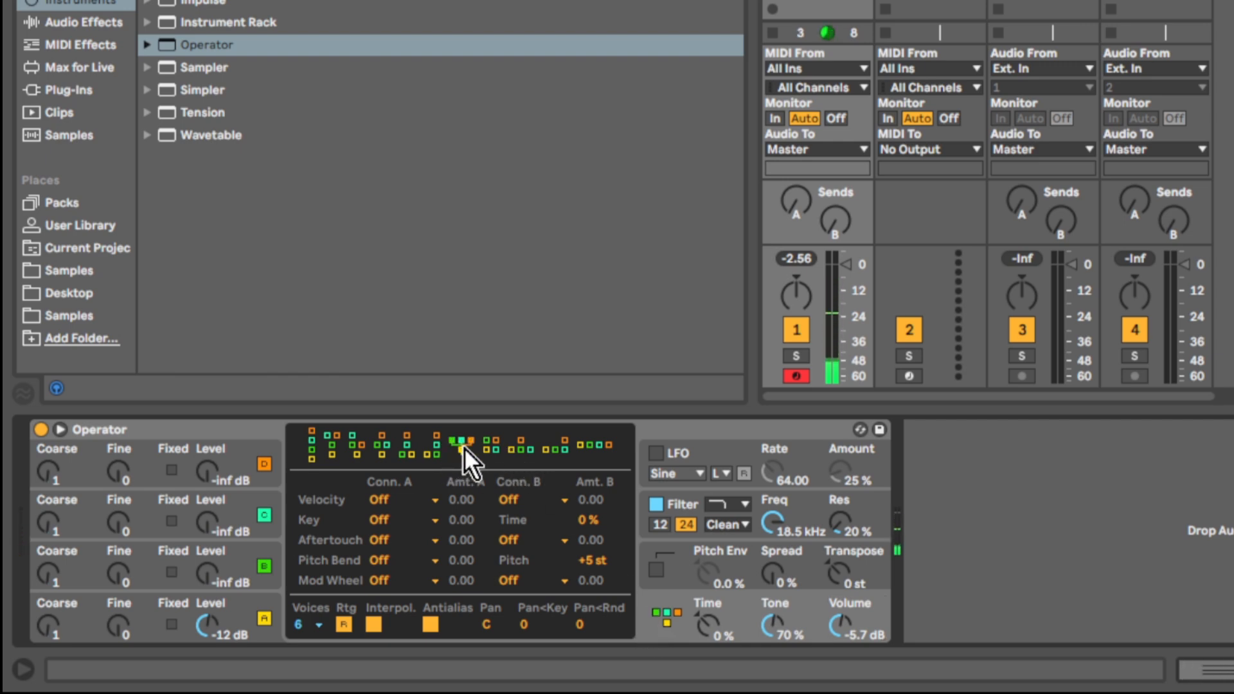
Set oscillator B to coarse 2 and level -14 dB, using the Saw D waveform.
left_click(240, 611)
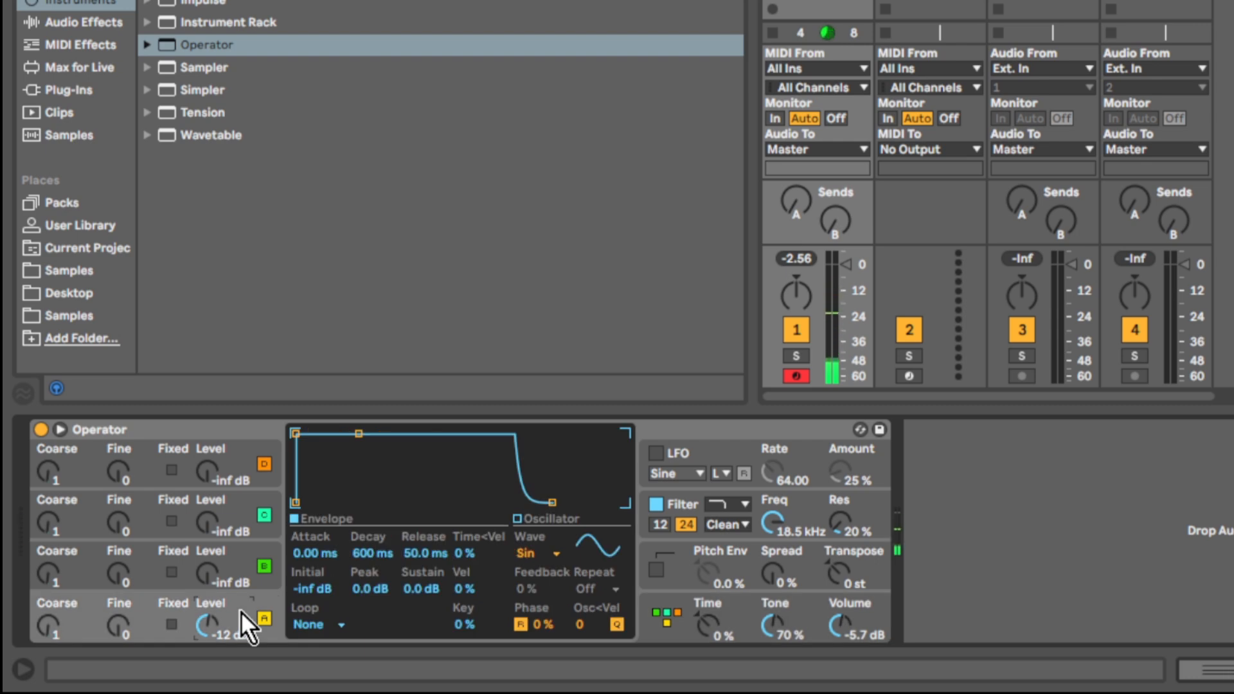
left_click_drag(54, 577, 54, 566)
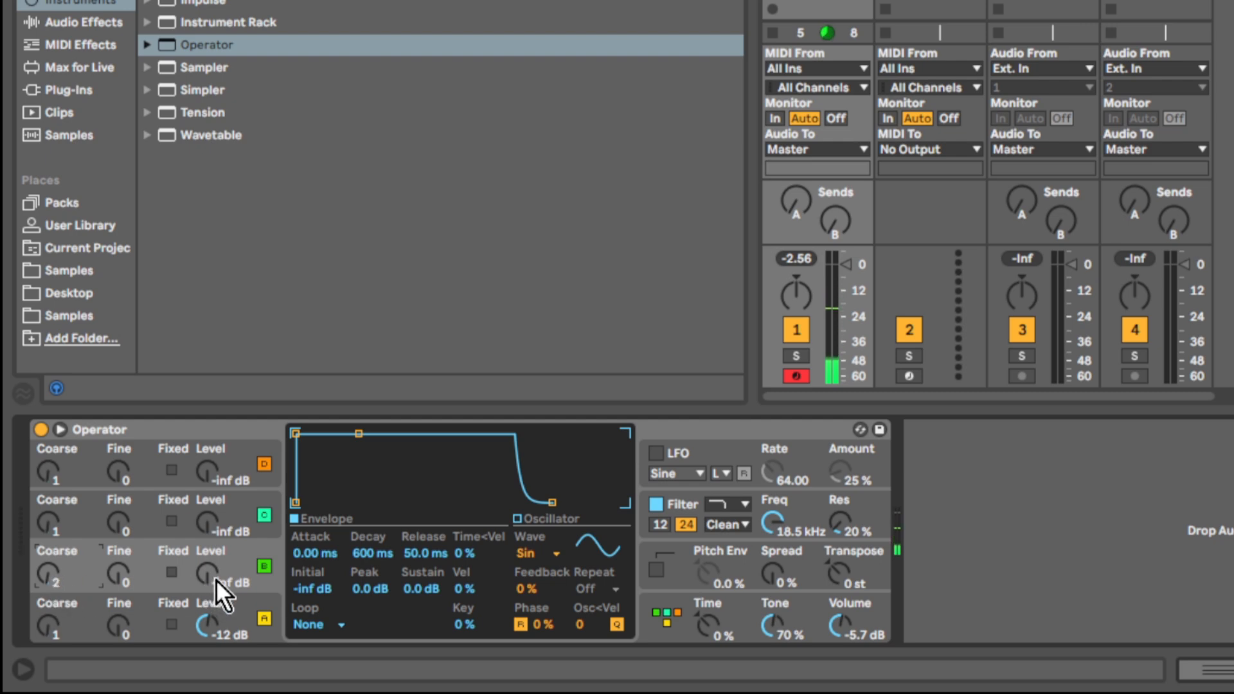
left_click_drag(216, 579, 216, 556)
left_click(524, 561)
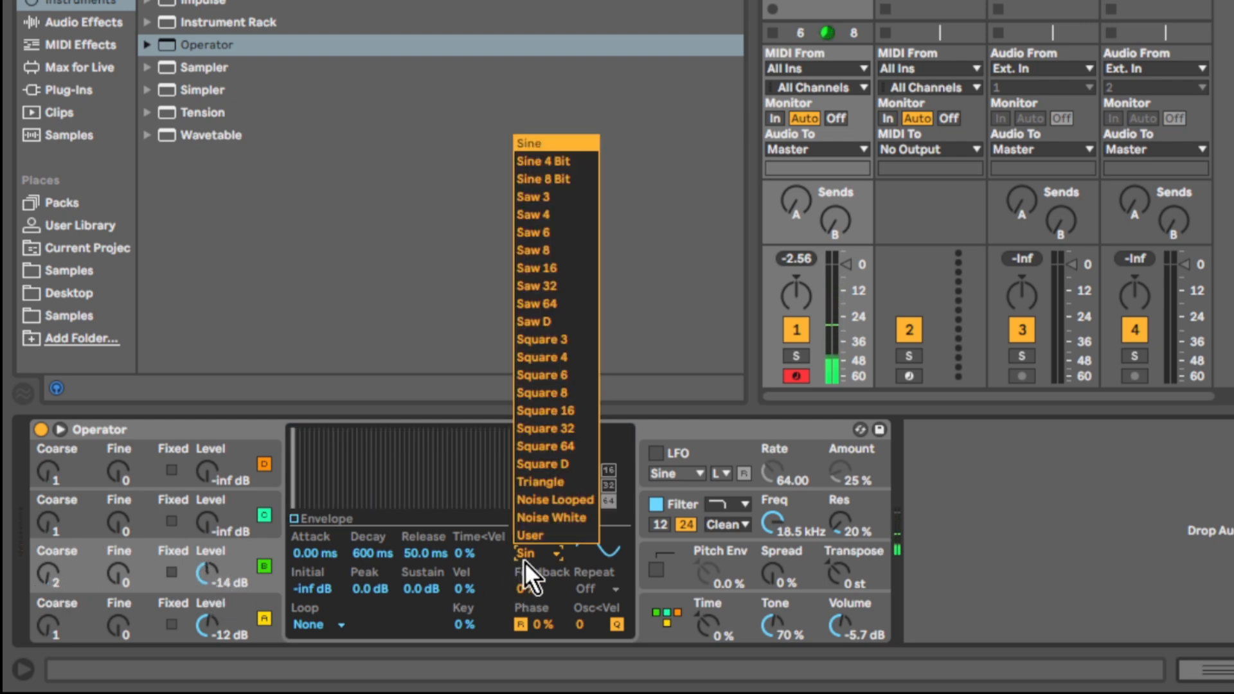
left_click(572, 321)
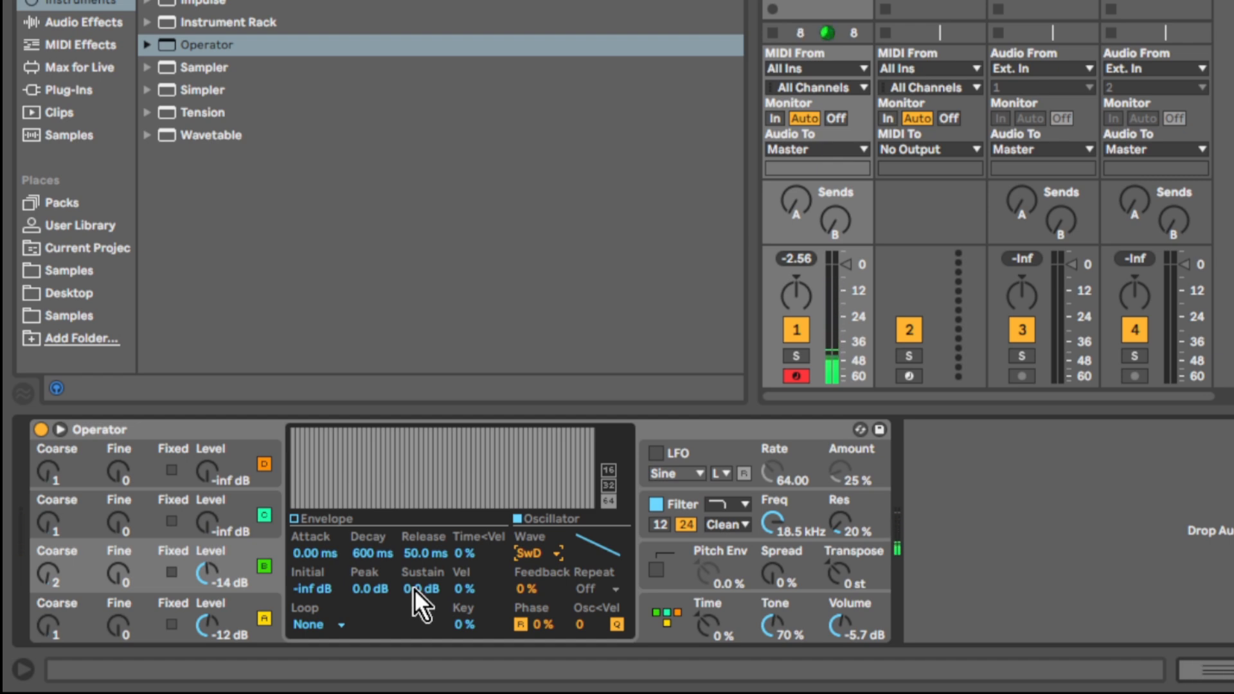
Reduce oscillator B's envelope sustain to -inf dB and loop the envelope in Beat mode with a 1/8 repeat.
left_click_drag(414, 588, 414, 630)
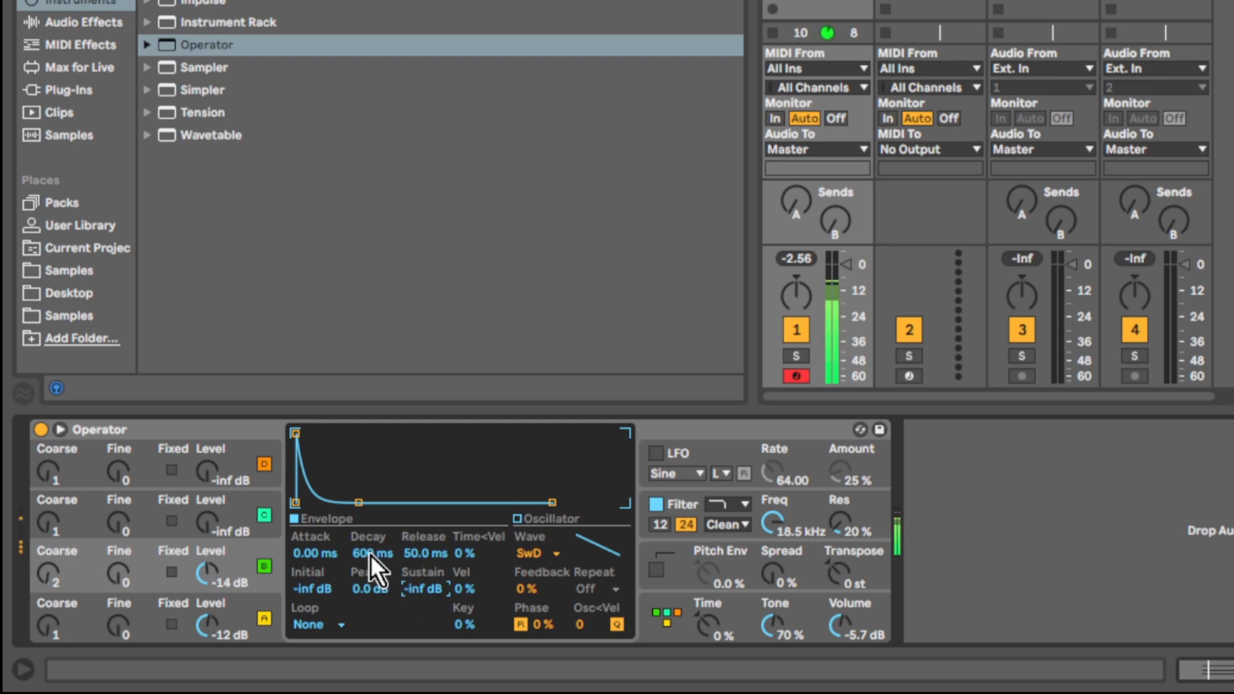
left_click(309, 624)
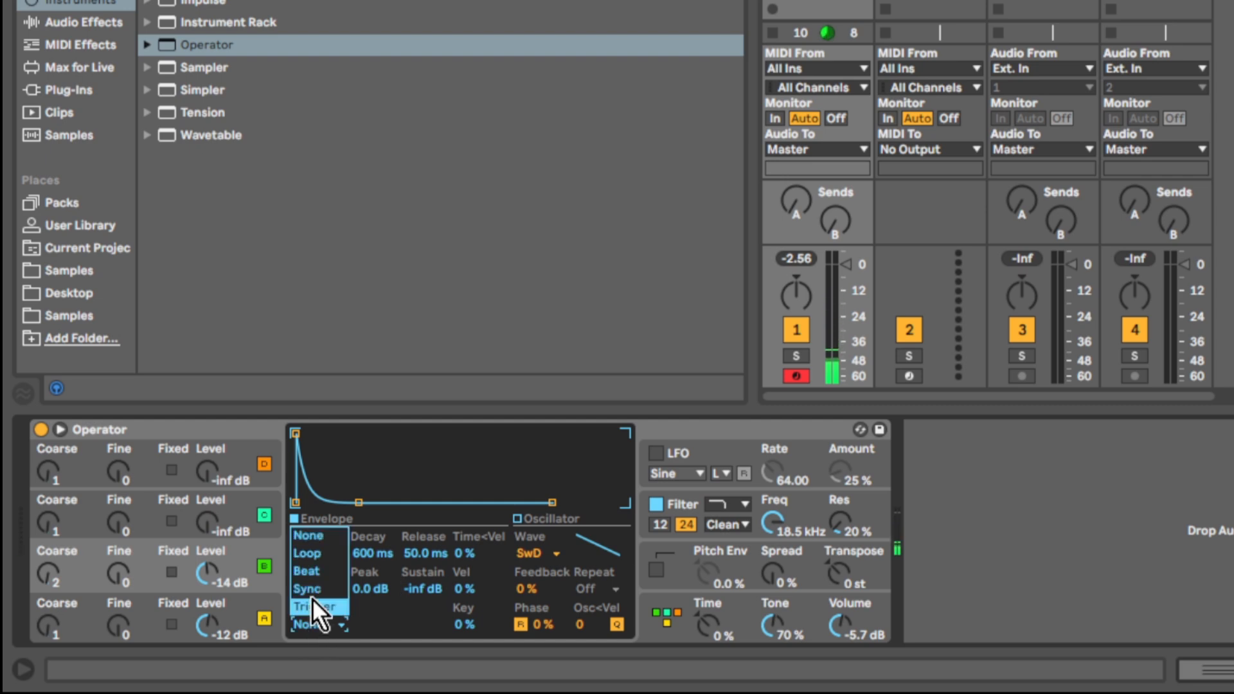
left_click(310, 568)
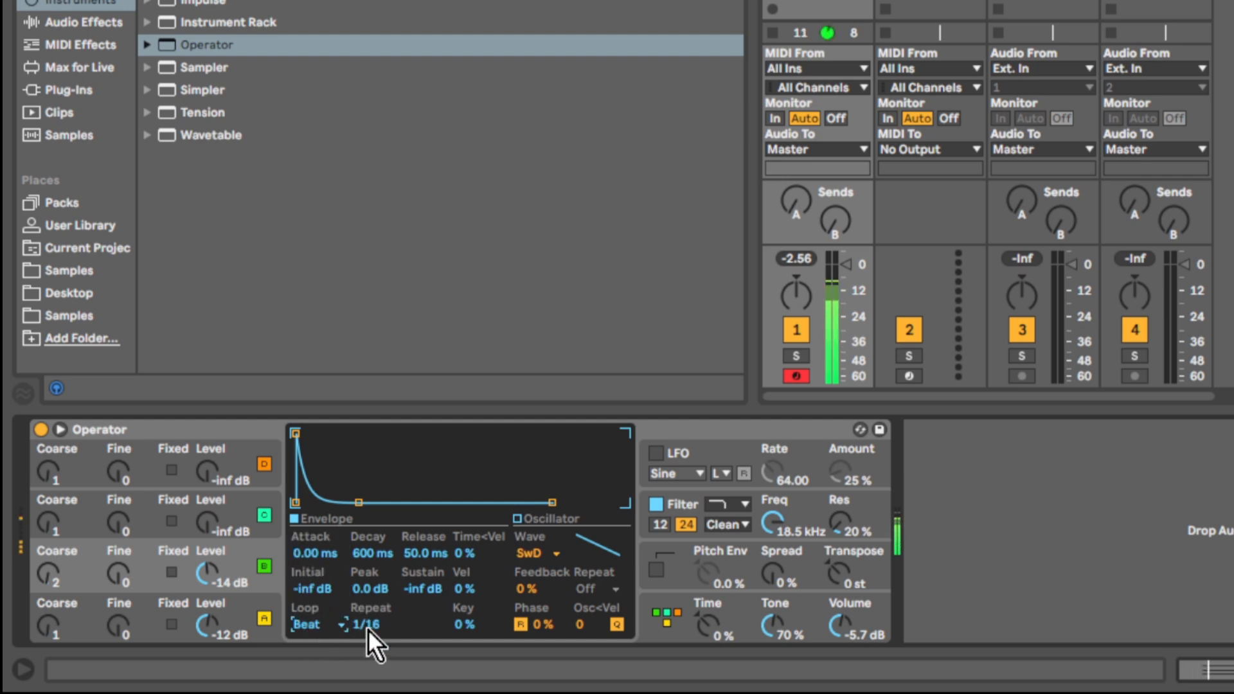
left_click_drag(368, 630, 368, 620)
Shape oscillator A's envelope with a 534 ms attack, 2.49 s release and -7.5 dB sustain.
left_click(248, 607)
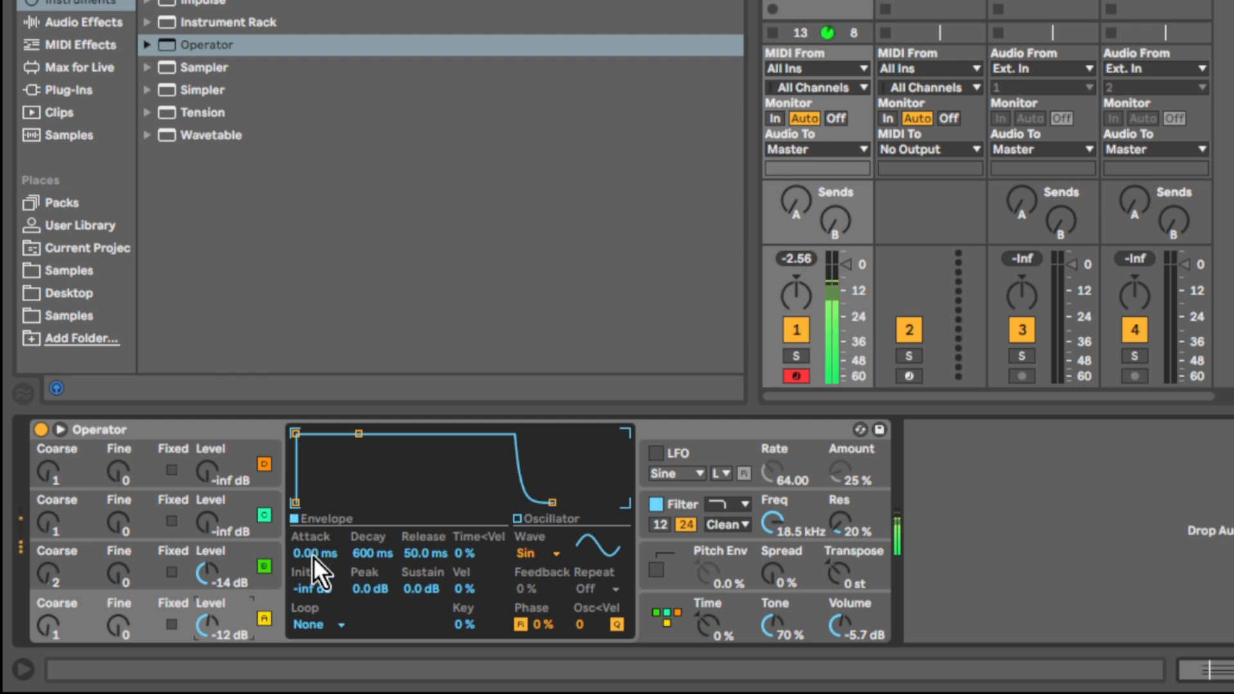
left_click_drag(313, 556, 313, 511)
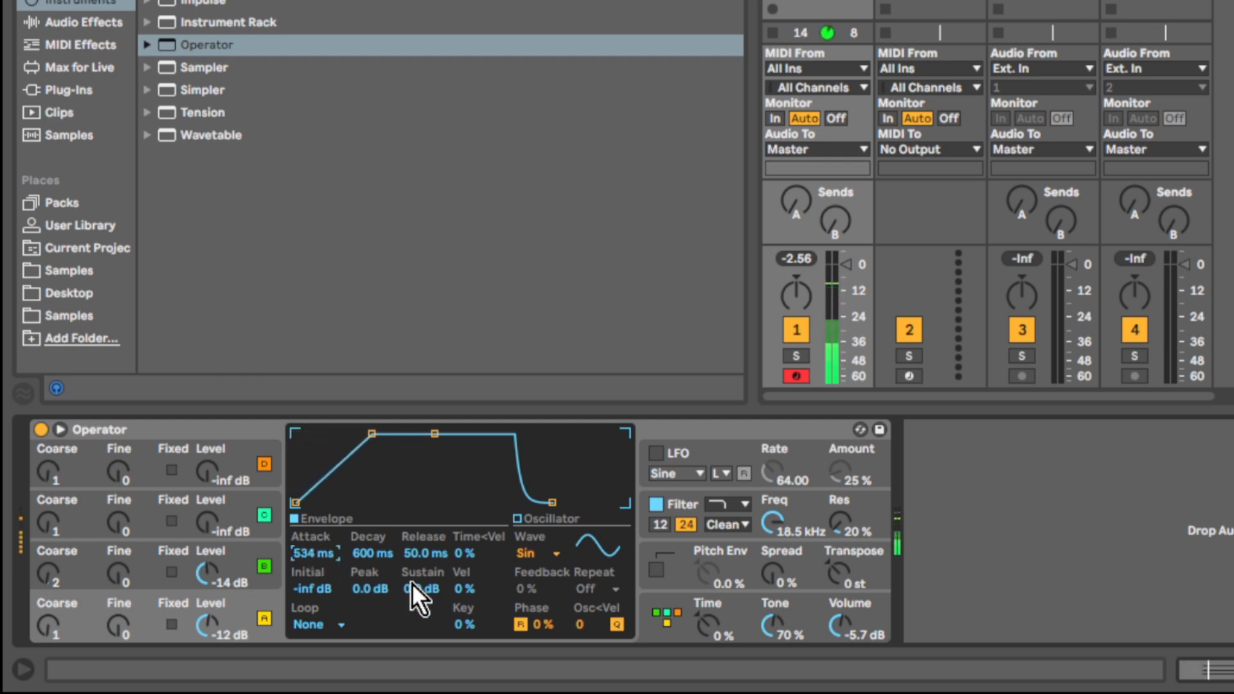
left_click(426, 556)
left_click_drag(426, 556, 426, 521)
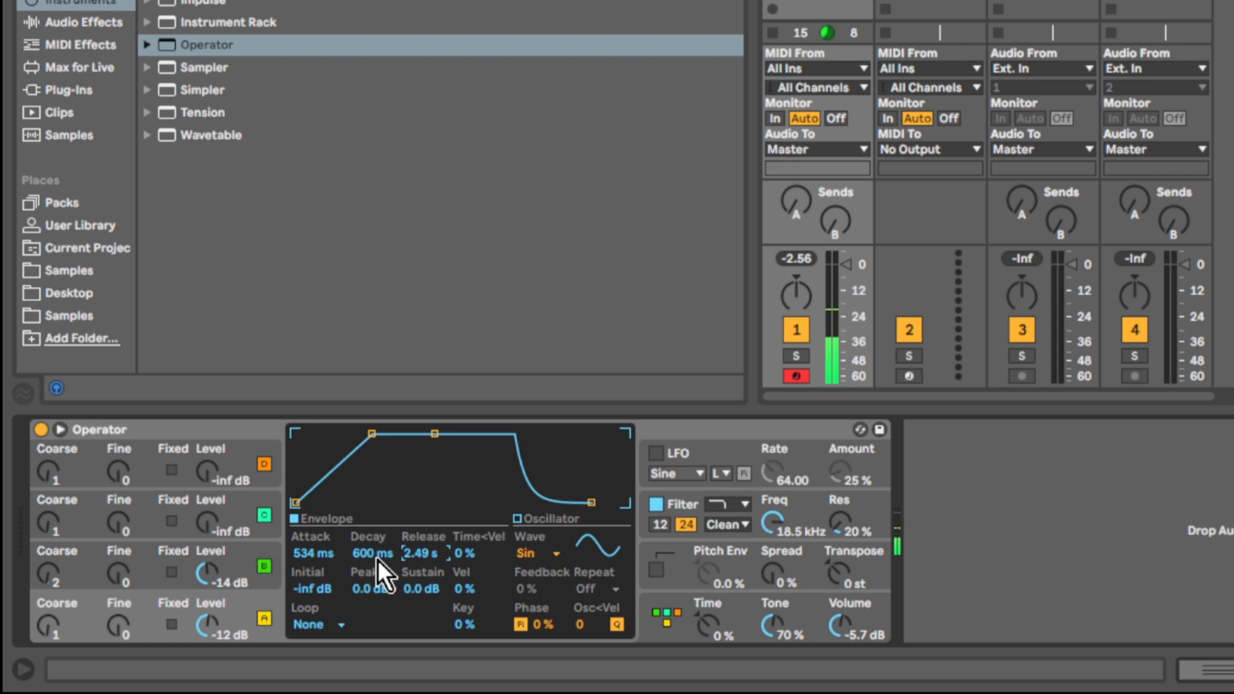
left_click_drag(421, 585, 421, 611)
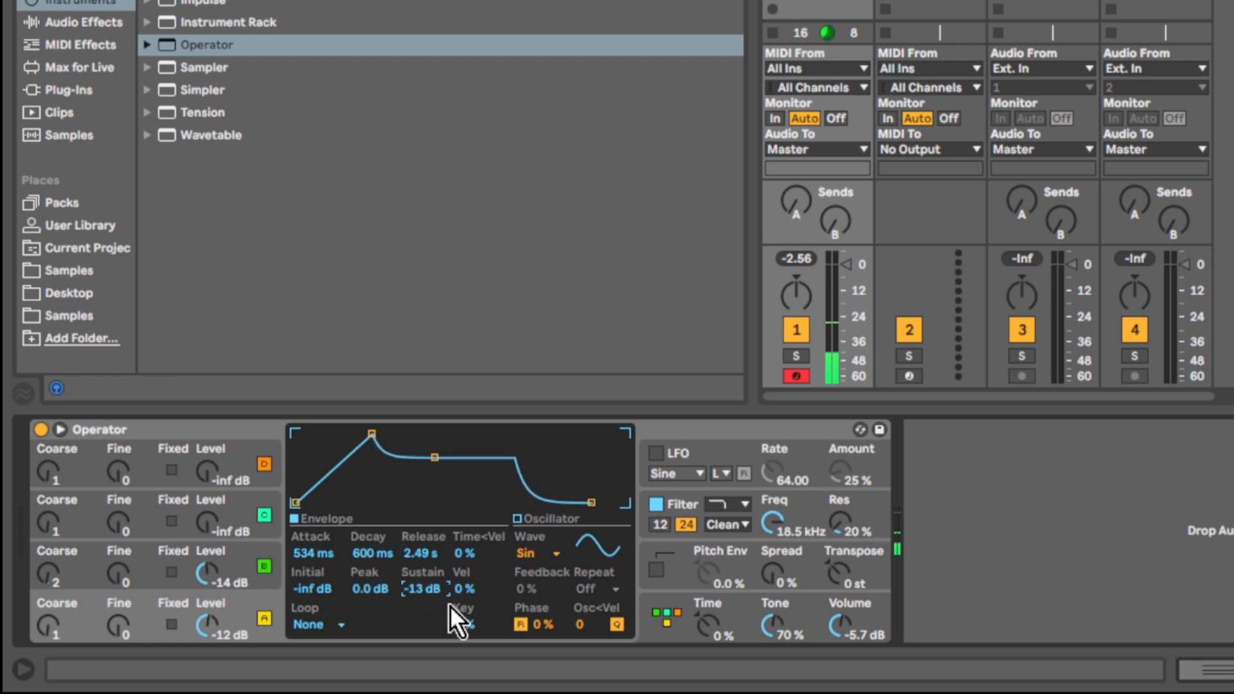
left_click_drag(426, 592, 426, 580)
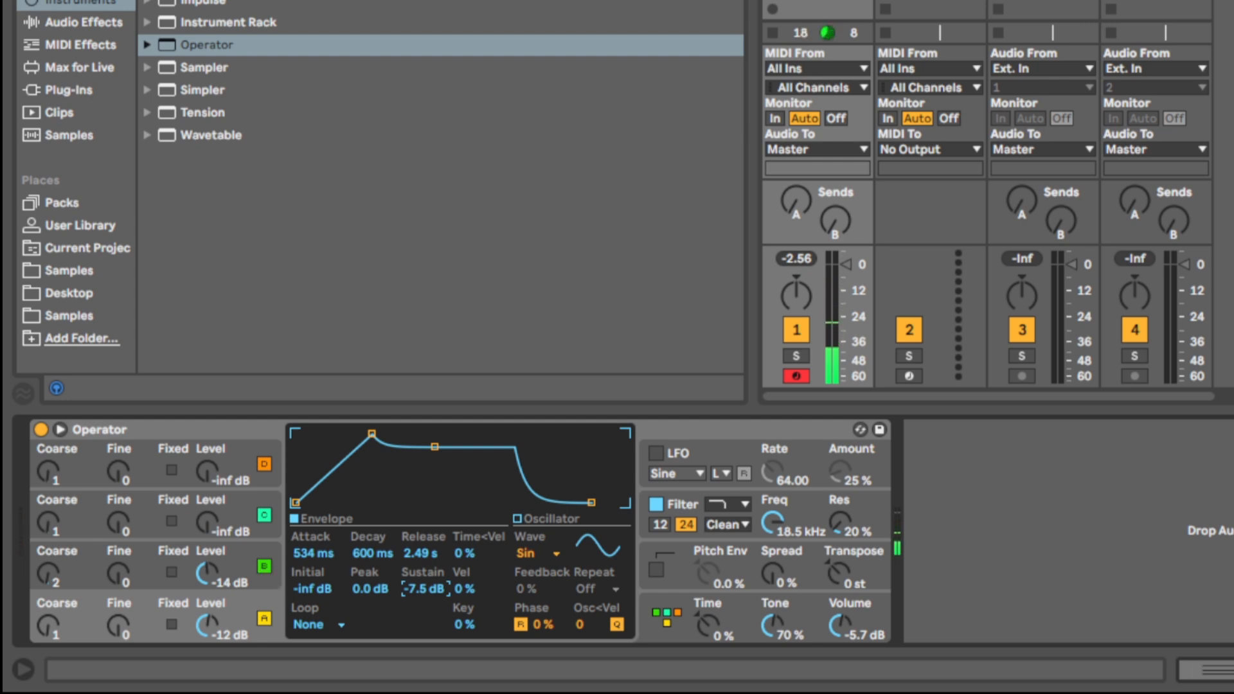
Record clip automation of oscillator B's envelope decay, varying it between about 559 ms and 742 ms.
left_click(241, 562)
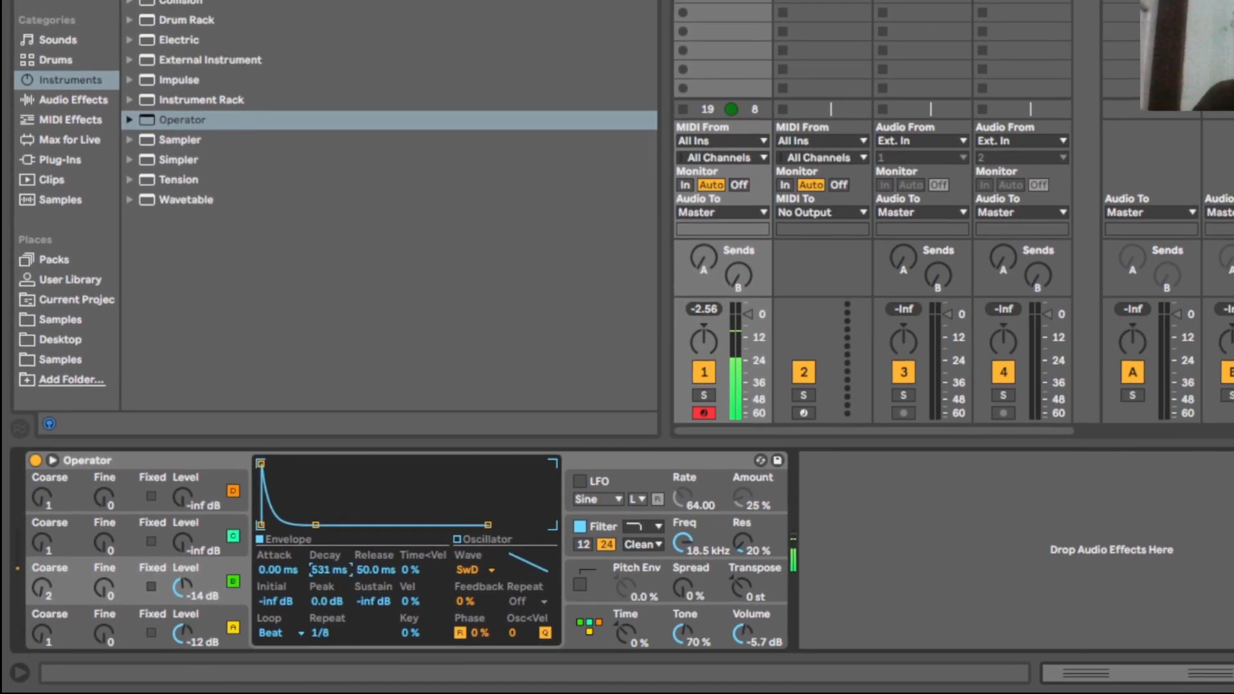
left_click_drag(337, 572, 336, 565)
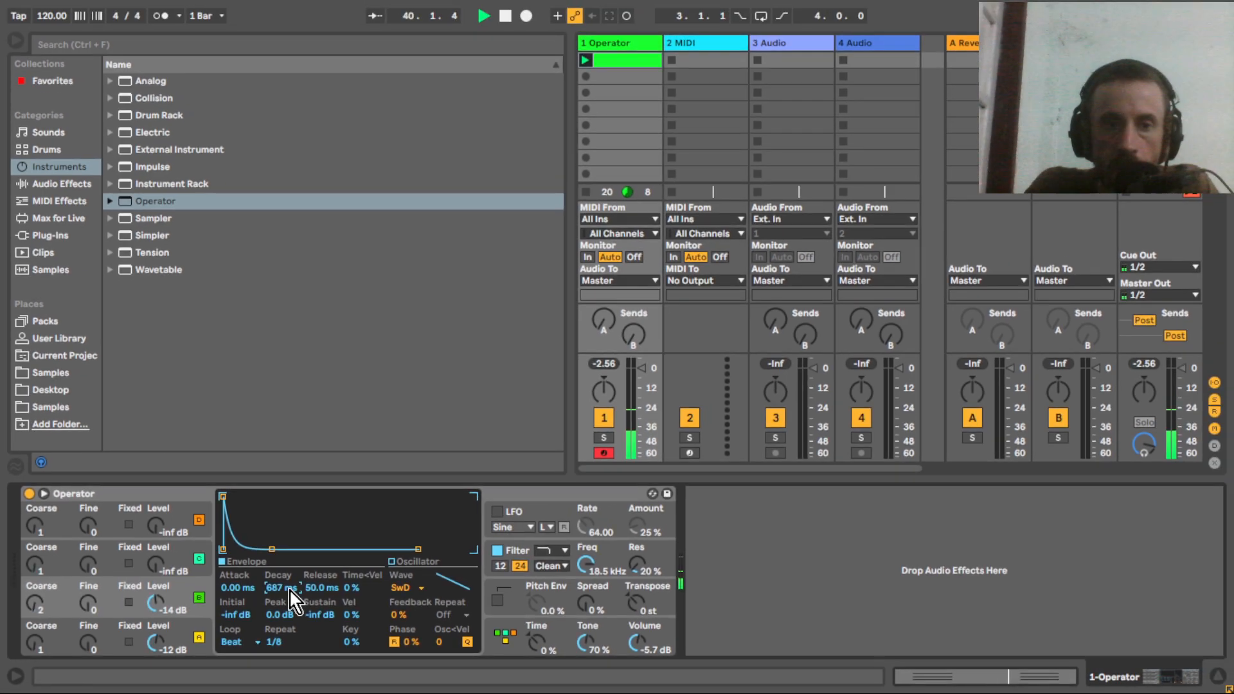
left_click(626, 15)
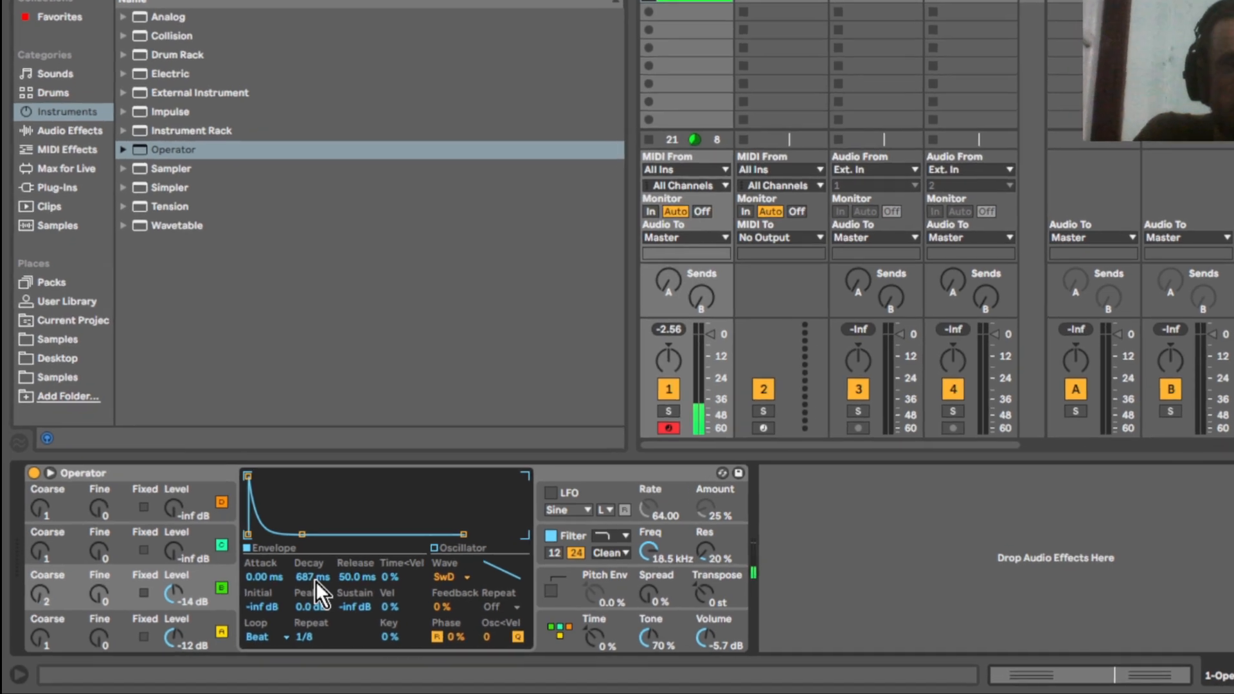
left_click_drag(284, 588, 284, 584)
mouse_move(355, 562)
left_mouse_down()
mouse_move(356, 583)
mouse_move(355, 568)
mouse_move(378, 560)
left_mouse_up()
scroll(378, 560, "up", 10)
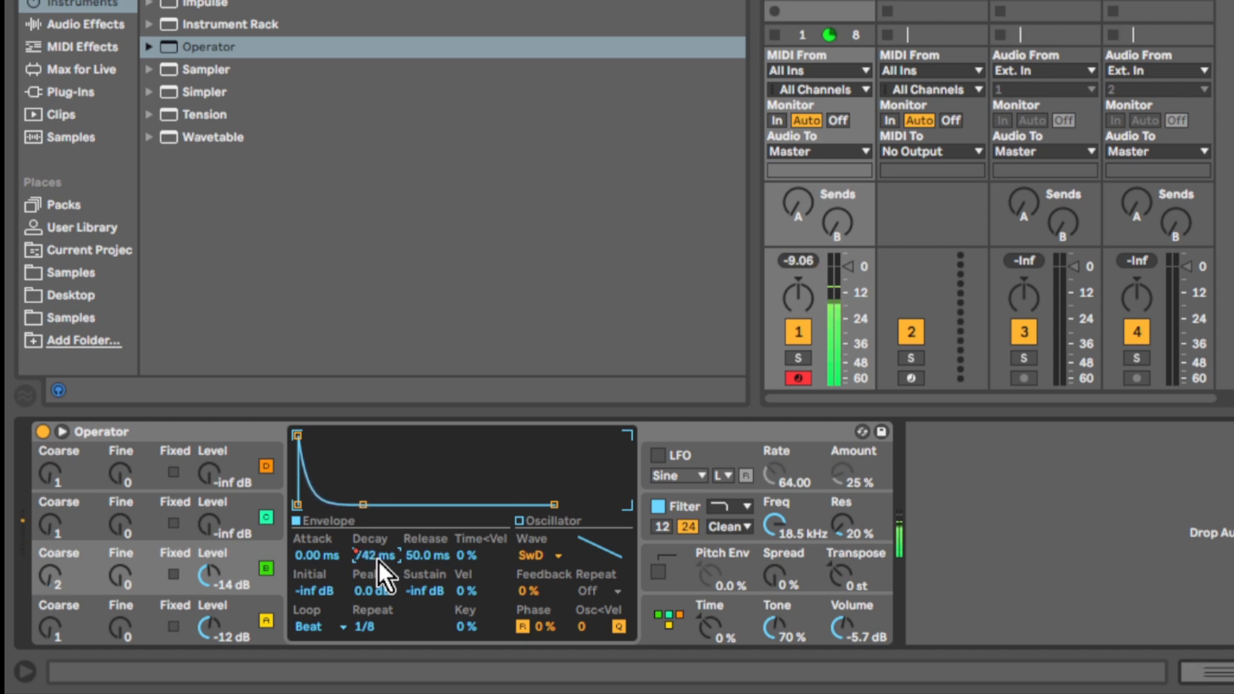
scroll(378, 560, "down", 10)
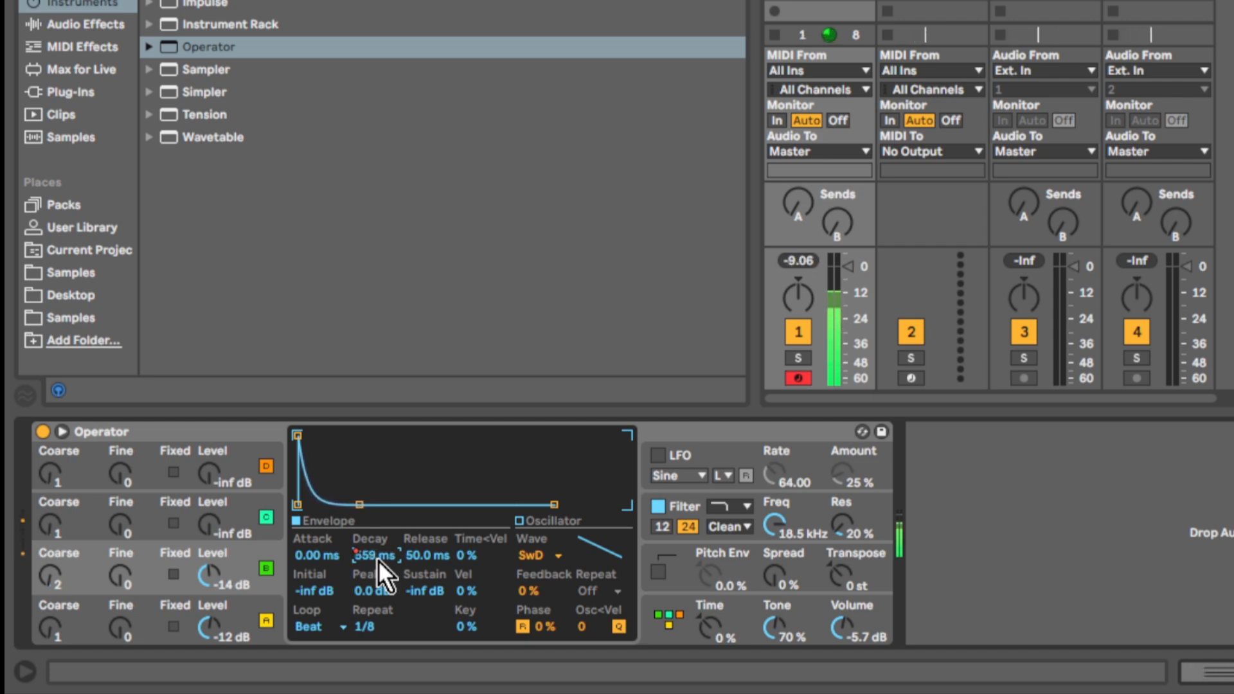
scroll(378, 560, "up", 10)
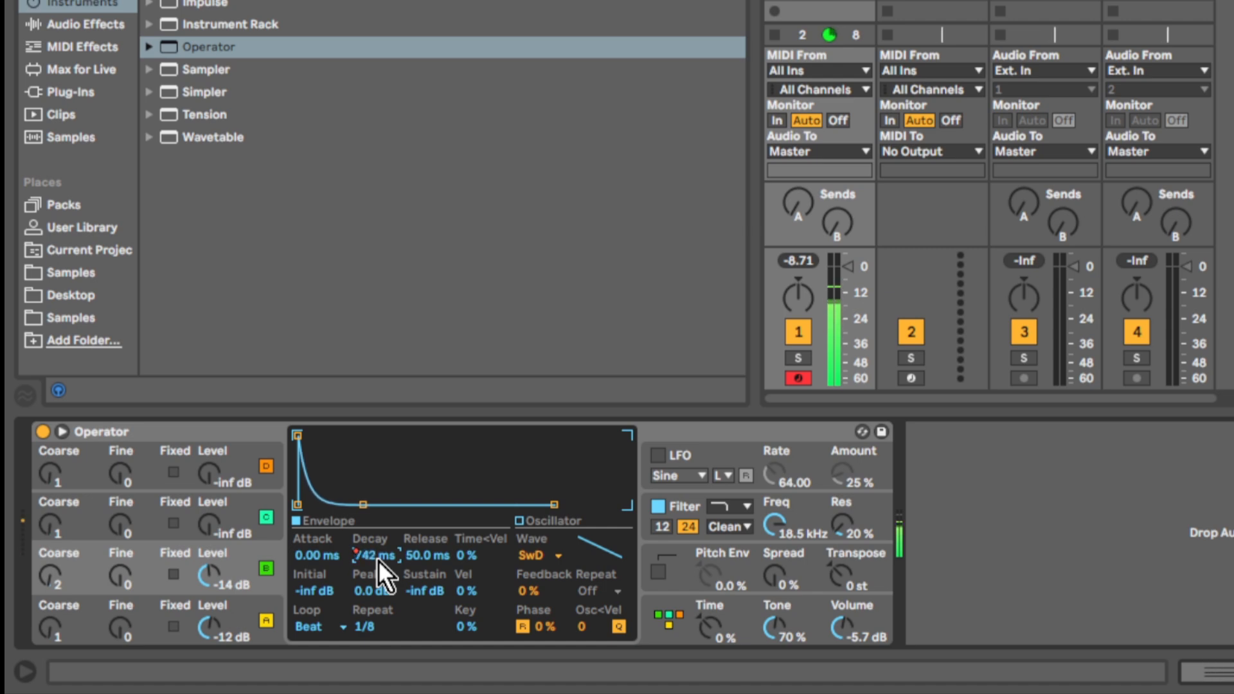
scroll(378, 560, "down", 10)
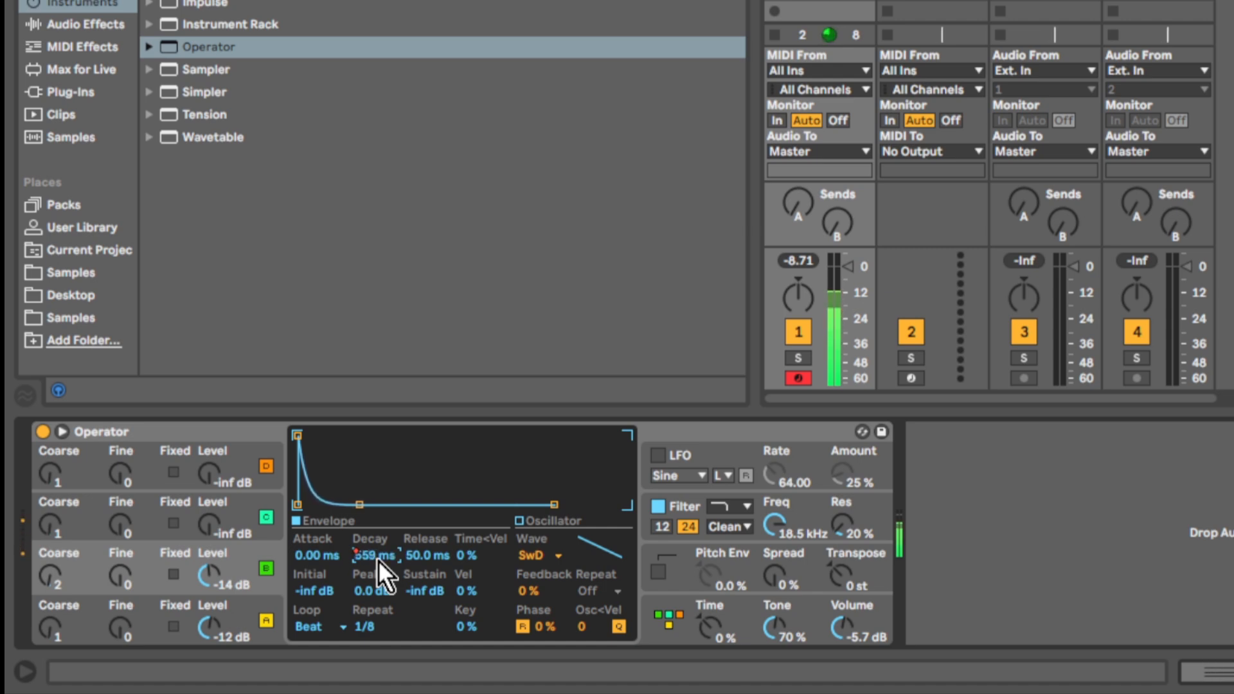
left_click_drag(378, 560, 378, 560)
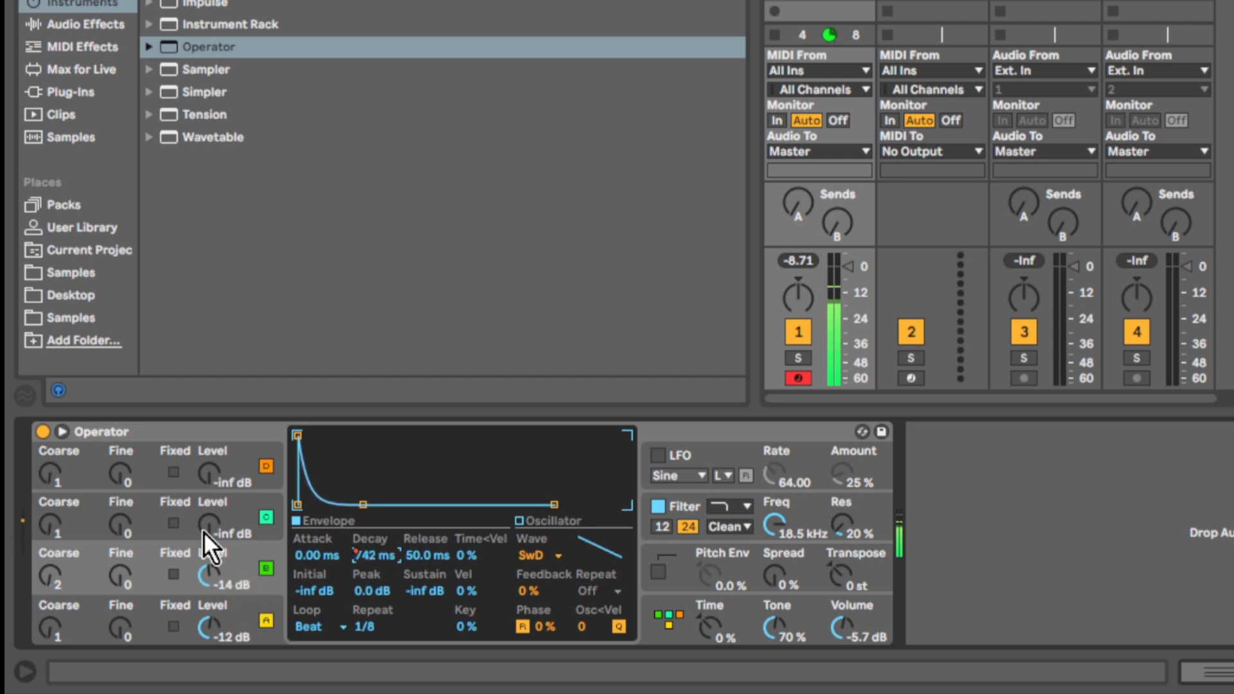
Set oscillator C to level -18 dB and coarse 7, with an envelope release of about 2.5 s.
left_click_drag(211, 531, 211, 512)
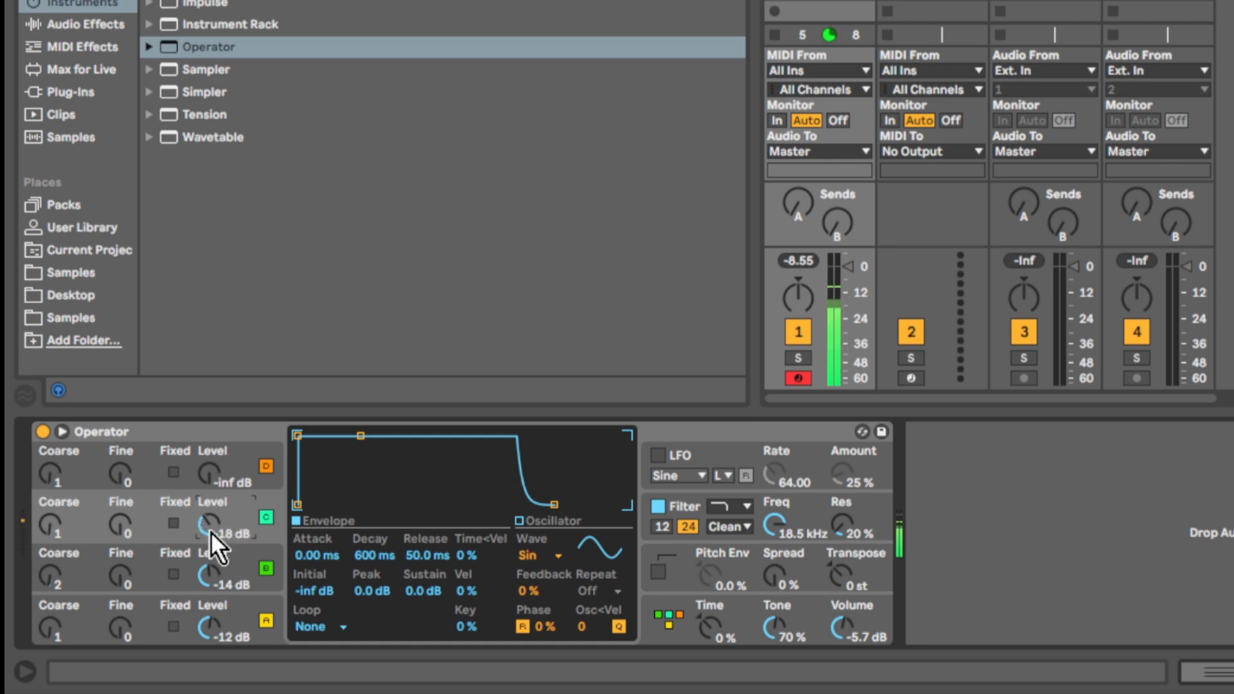
mouse_move(50, 534)
left_mouse_down()
mouse_move(50, 505)
mouse_move(50, 534)
left_mouse_up()
left_click_drag(427, 558, 426, 518)
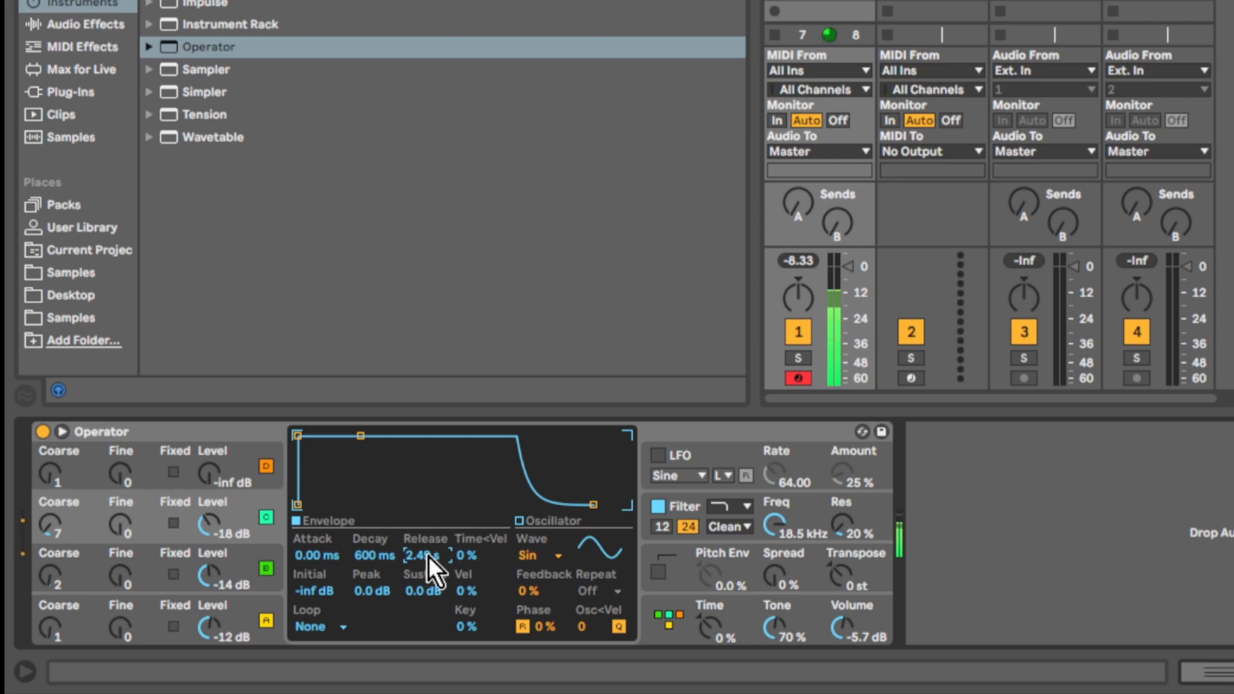
Enable Operator's LFO and route its Dest. B to OSC Volume A.
left_click(663, 457)
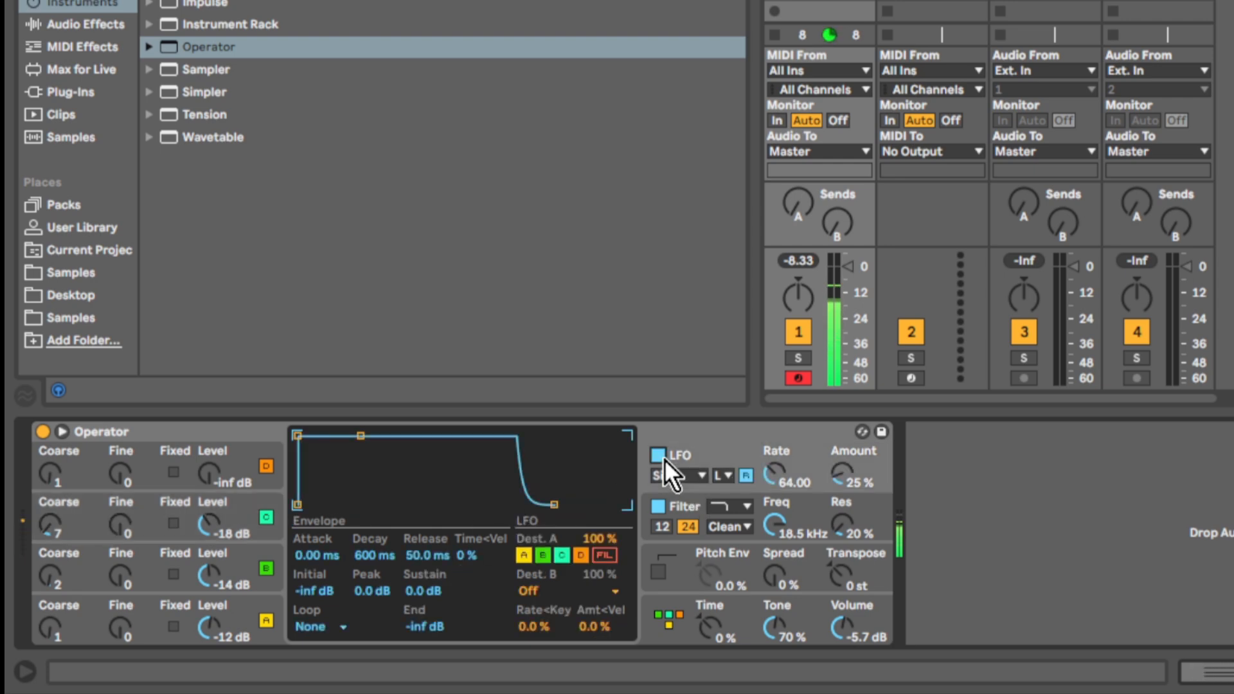
left_click(546, 591)
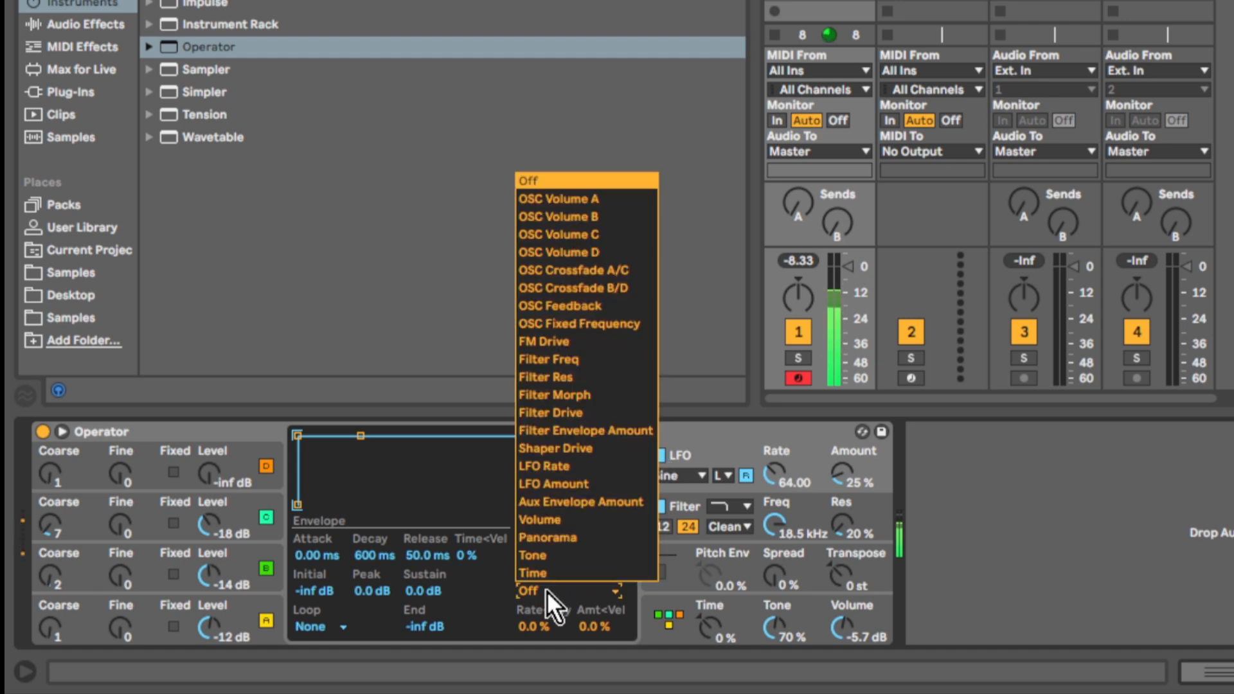
left_click(641, 198)
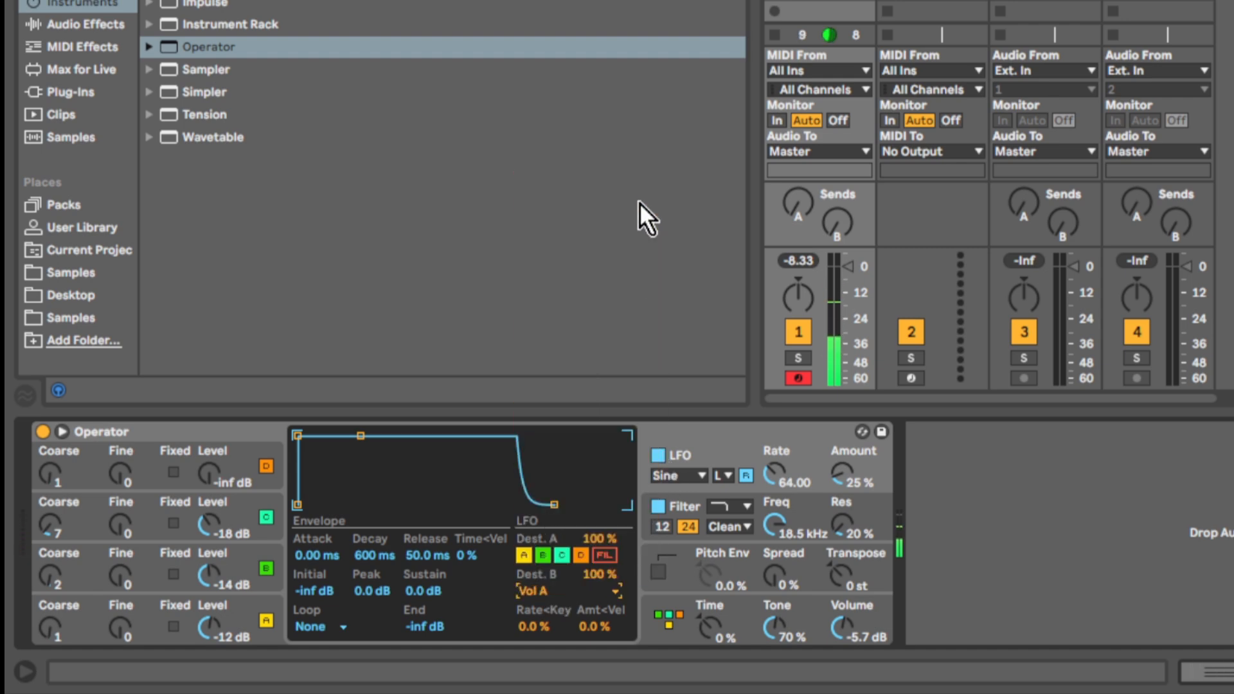
Turn off oscillators A to D in the LFO's Dest. A and set the LFO amount to 67 % and rate to 89.30.
left_click(542, 556)
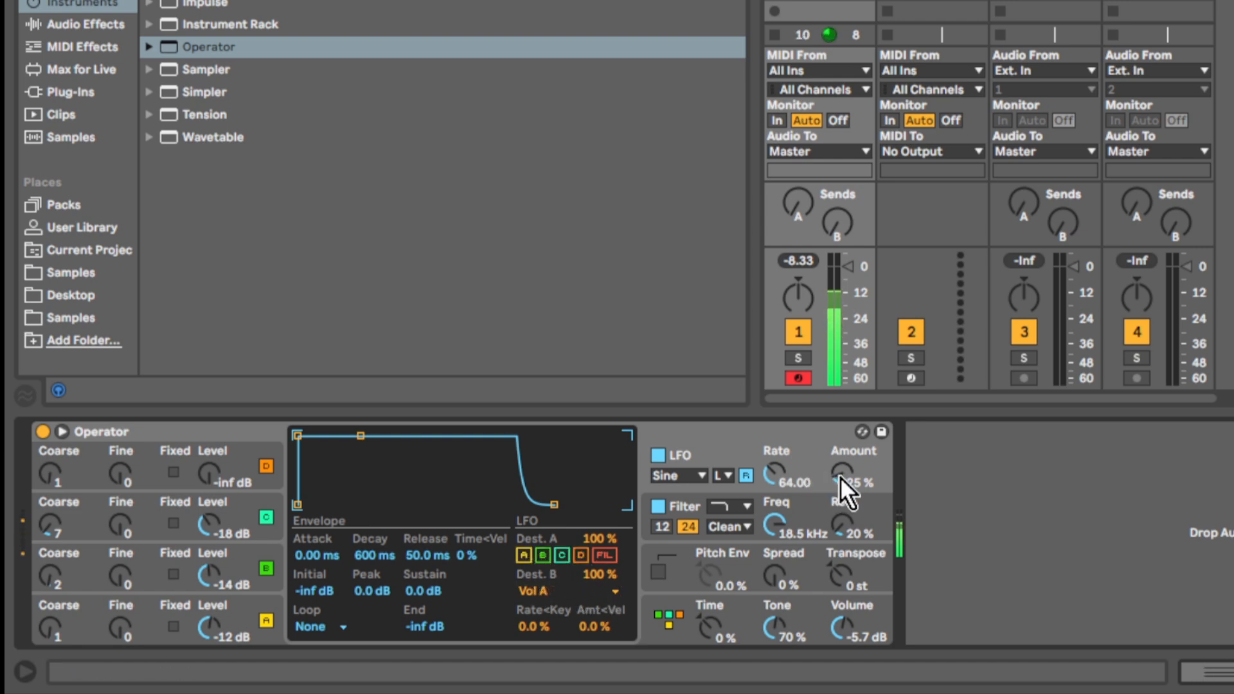
left_click_drag(839, 477, 839, 430)
mouse_move(781, 478)
left_mouse_down()
mouse_move(781, 450)
mouse_move(781, 462)
left_mouse_up()
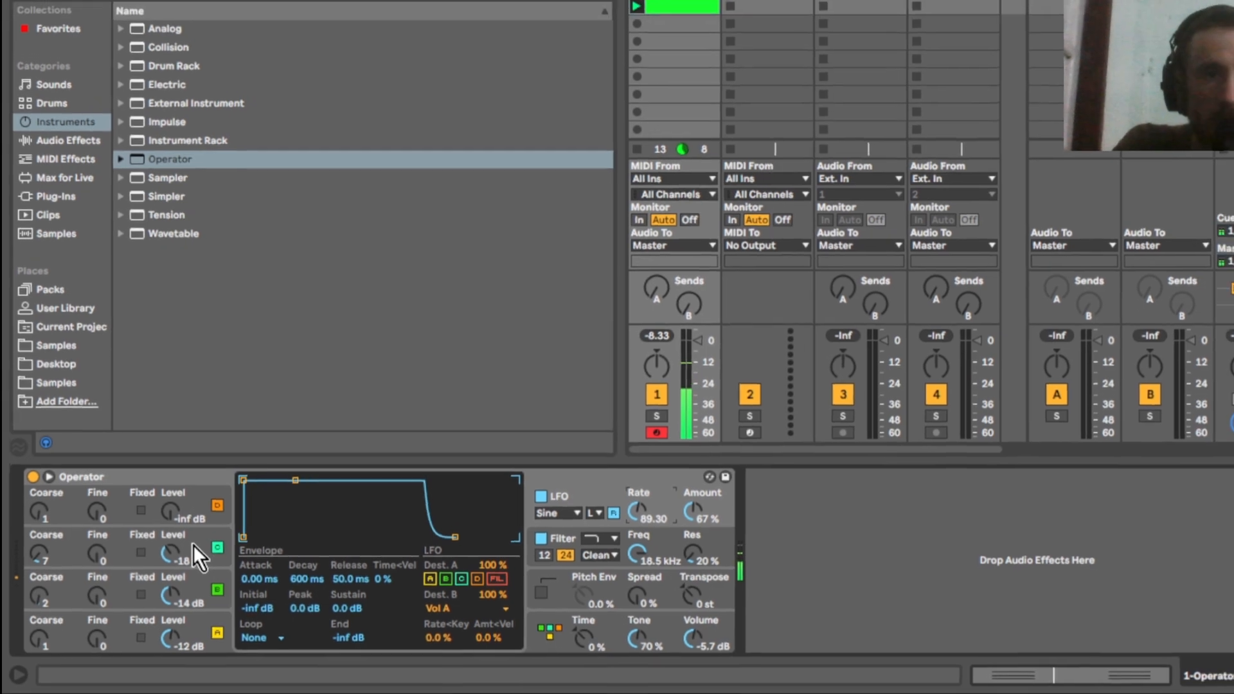
Add the Large Hall reverb preset after Operator on the track.
left_click(202, 531)
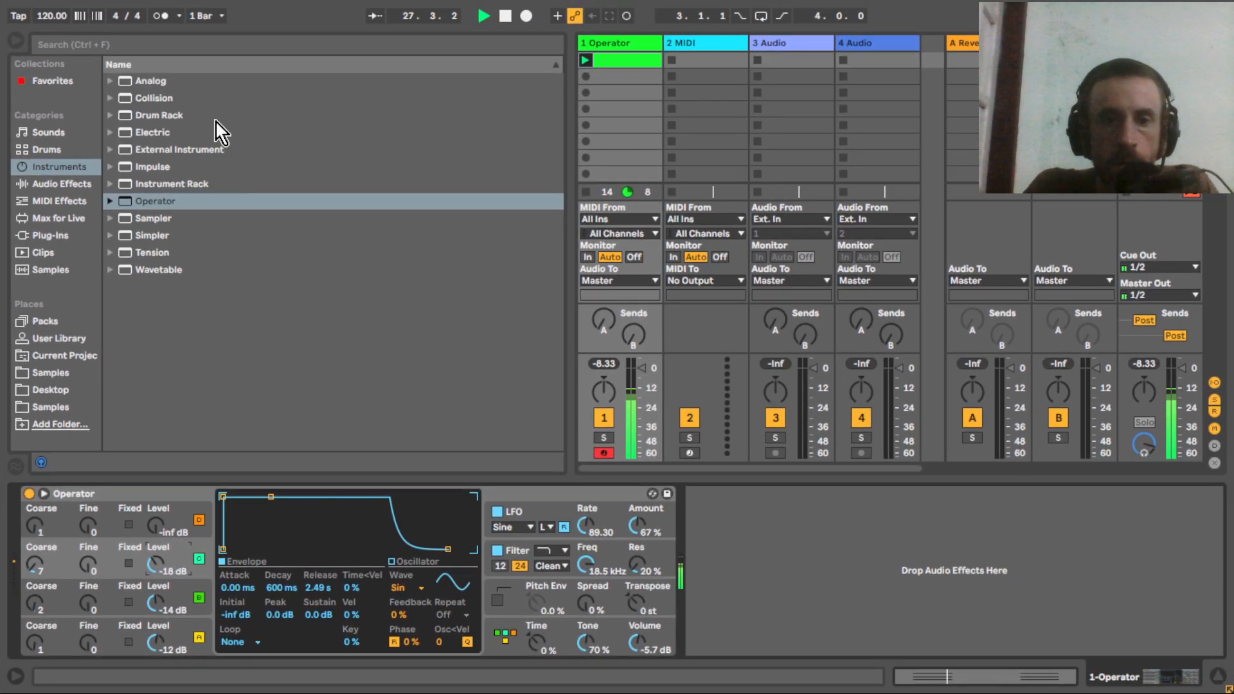
left_click(63, 184)
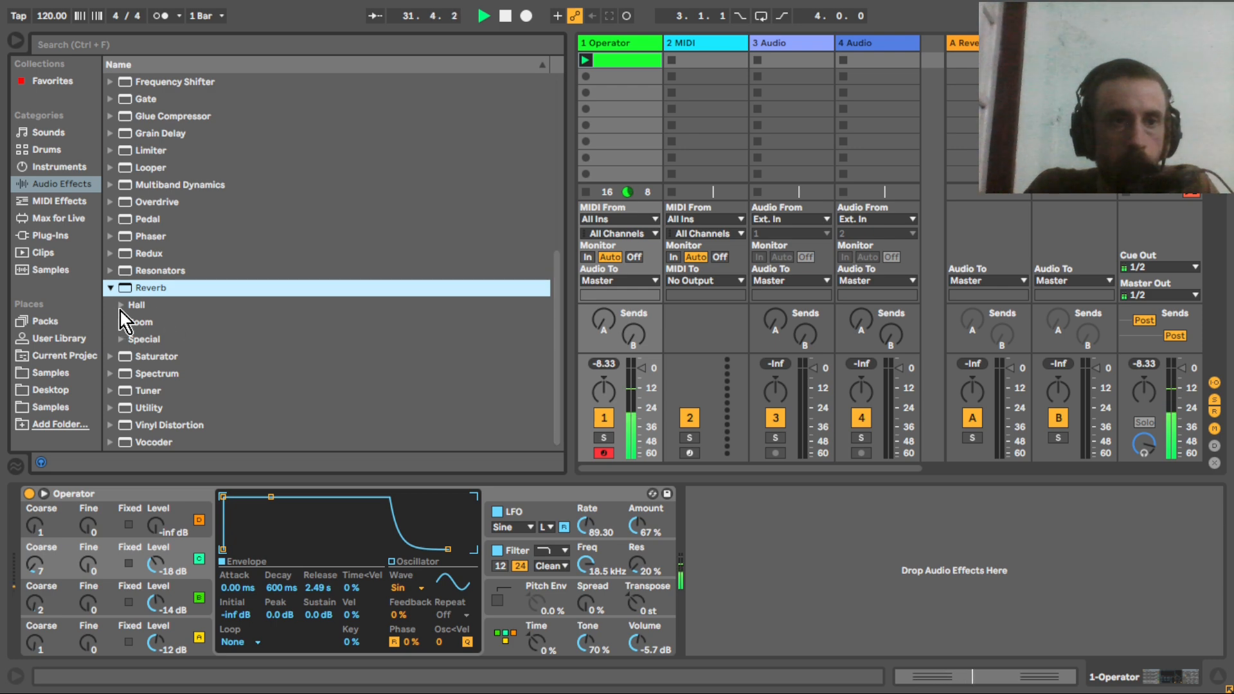
scroll(559, 234, "down", 5)
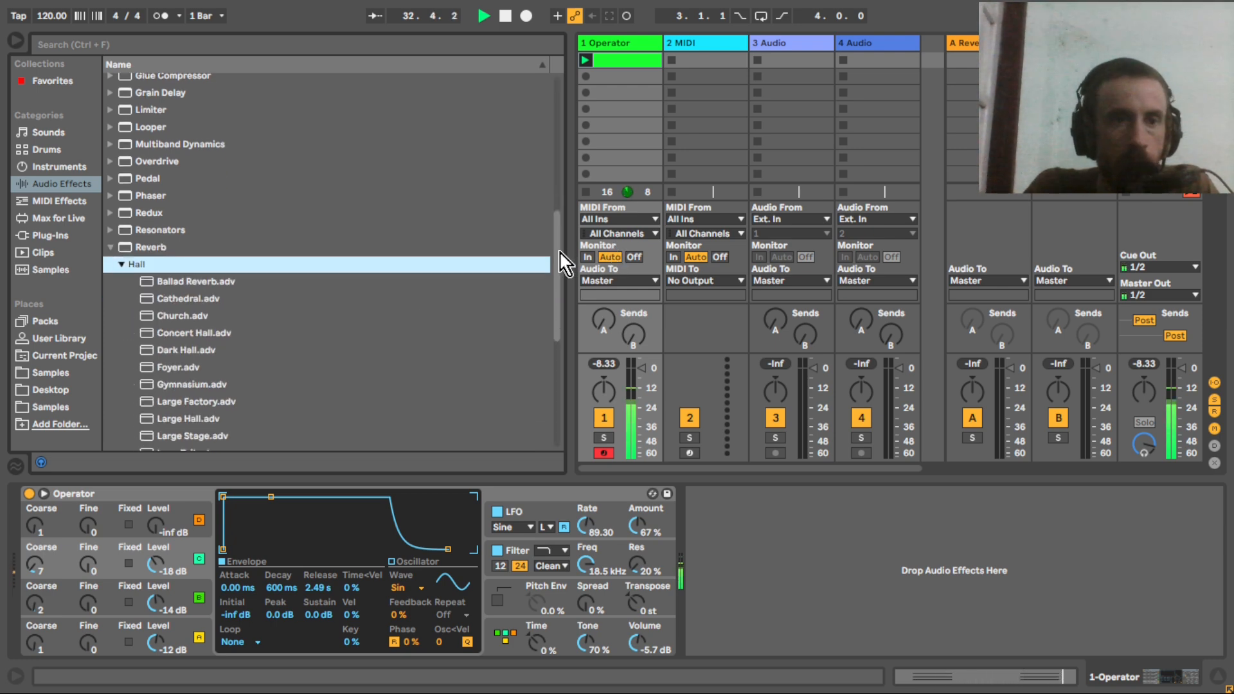
left_click(204, 297)
double_click(204, 297)
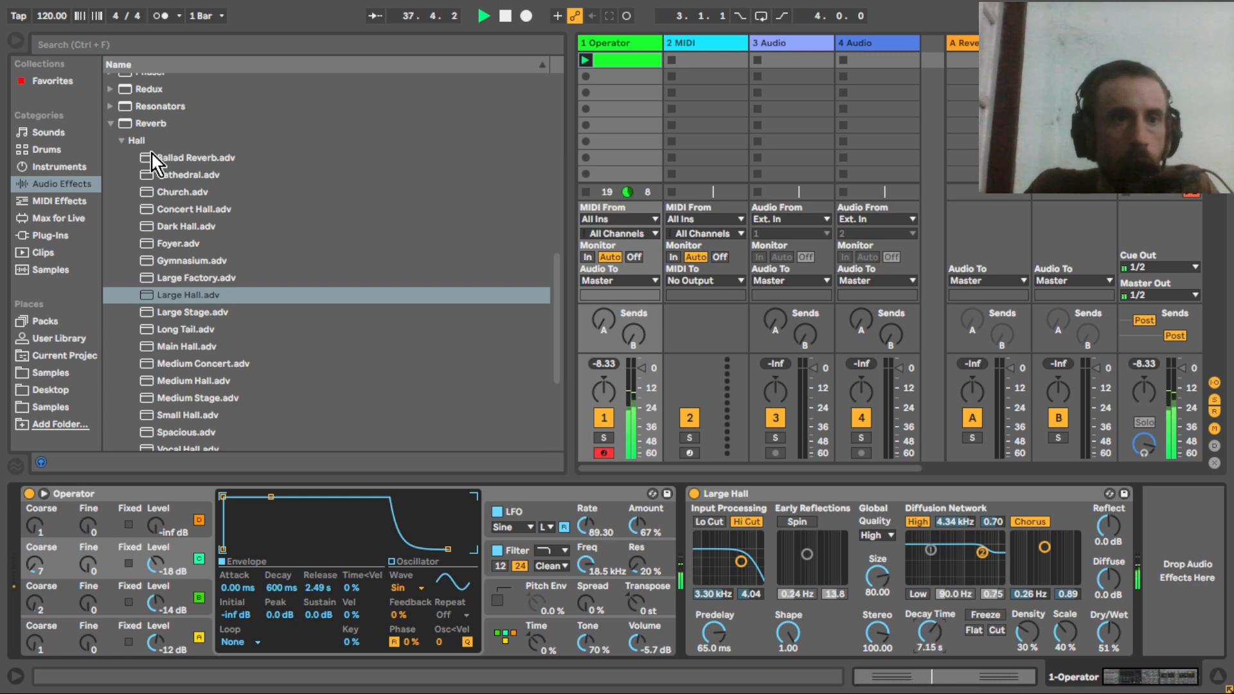
Add the OTT Multiband Dynamics preset after the reverb, with amount 42 % and output 9.80 dB.
left_click(110, 123)
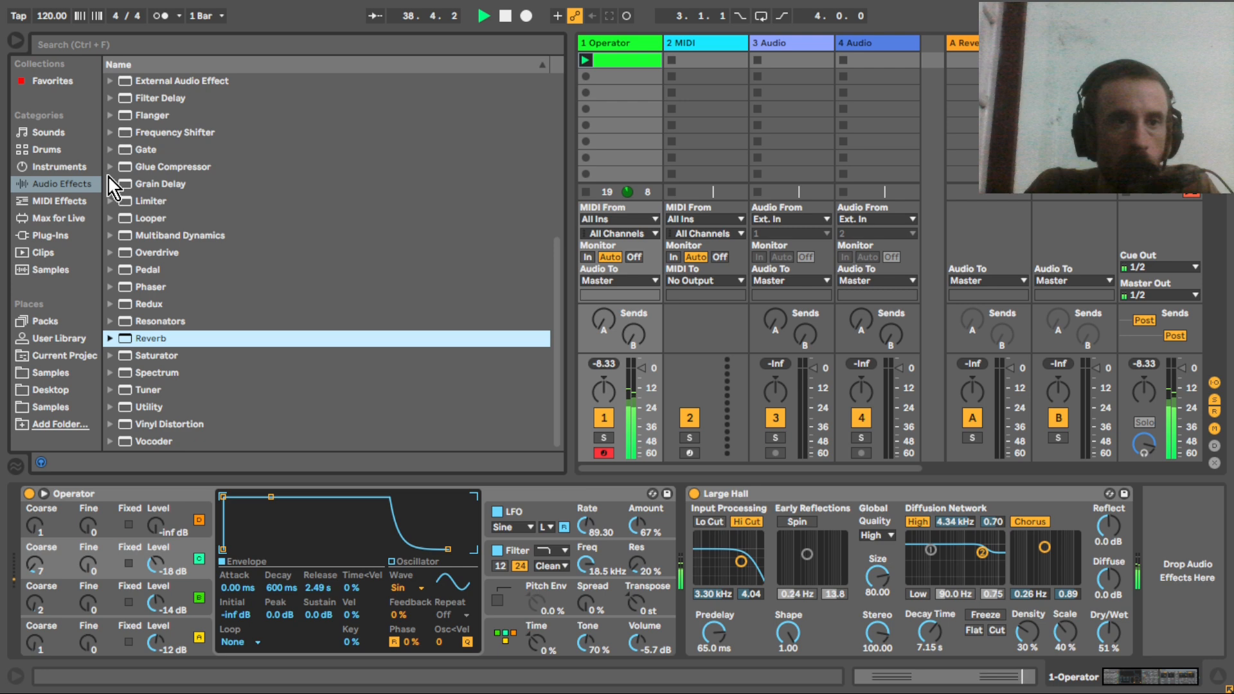
left_click(113, 243)
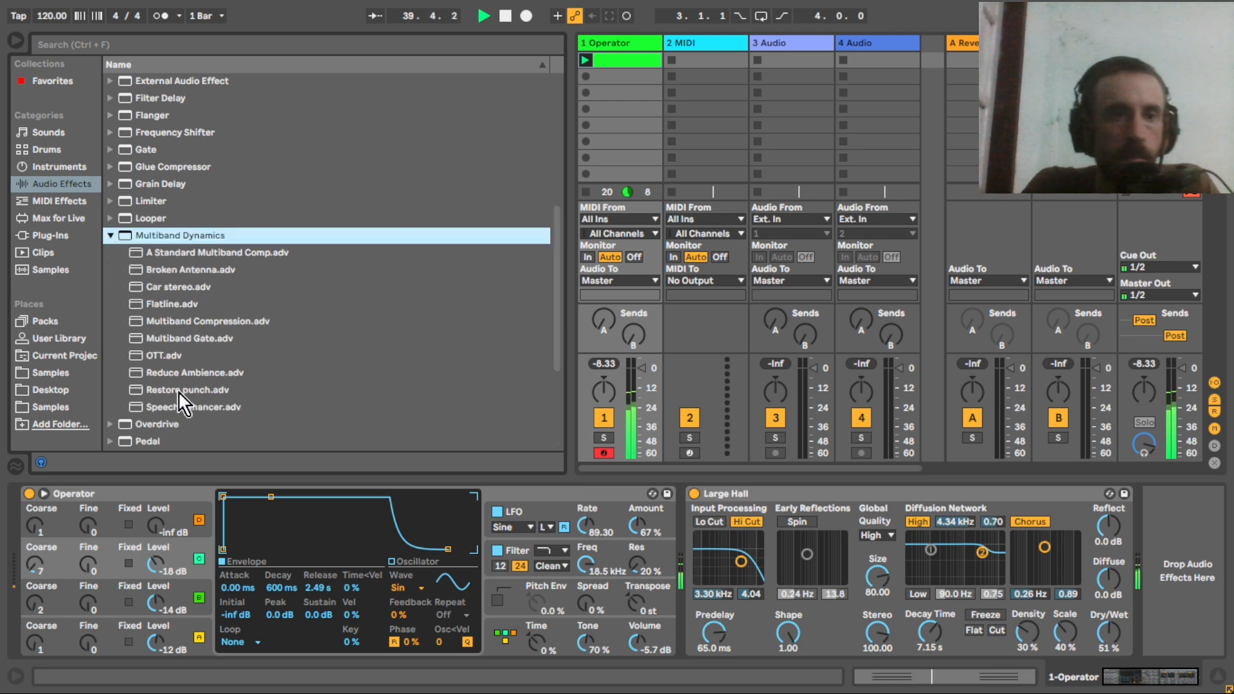
left_click_drag(160, 358, 674, 406)
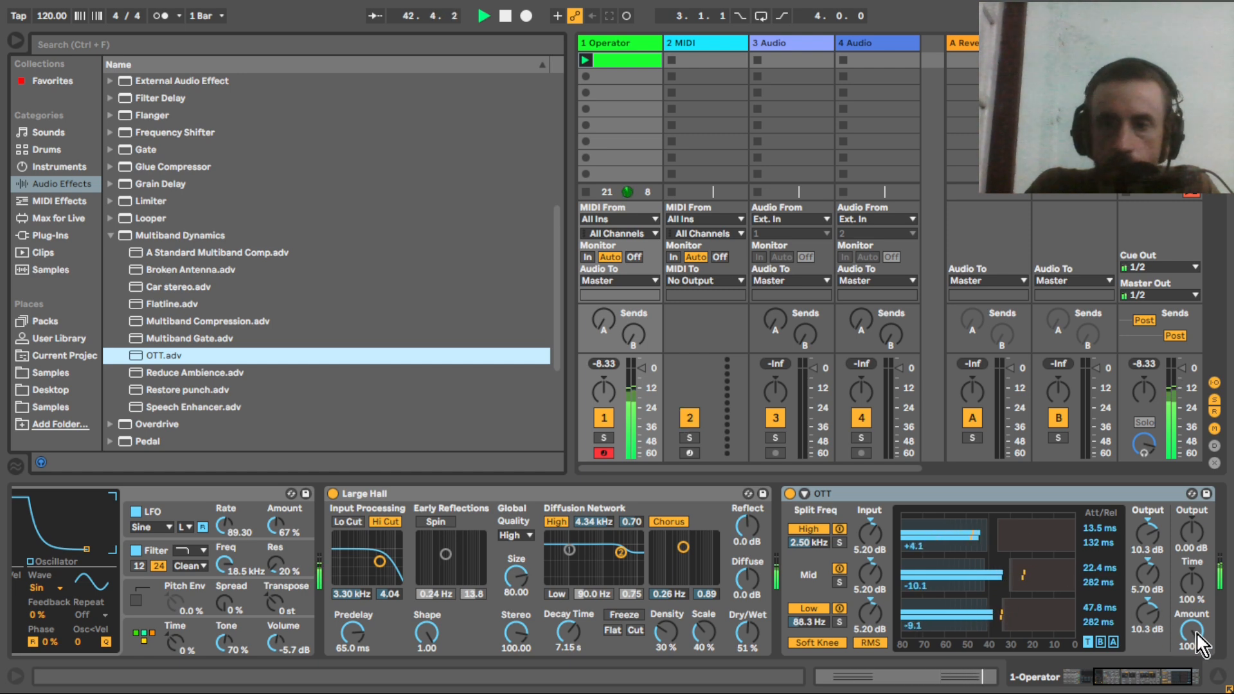
left_click_drag(1191, 632, 1191, 666)
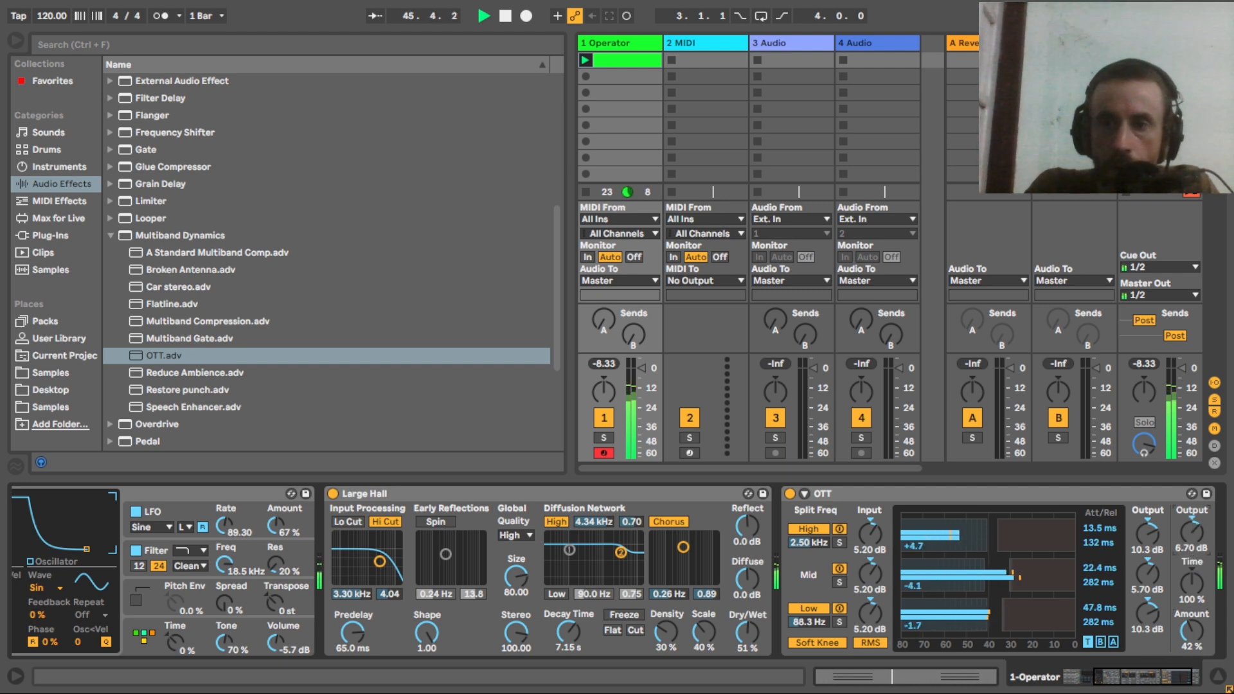
left_click_drag(1191, 532, 1190, 530)
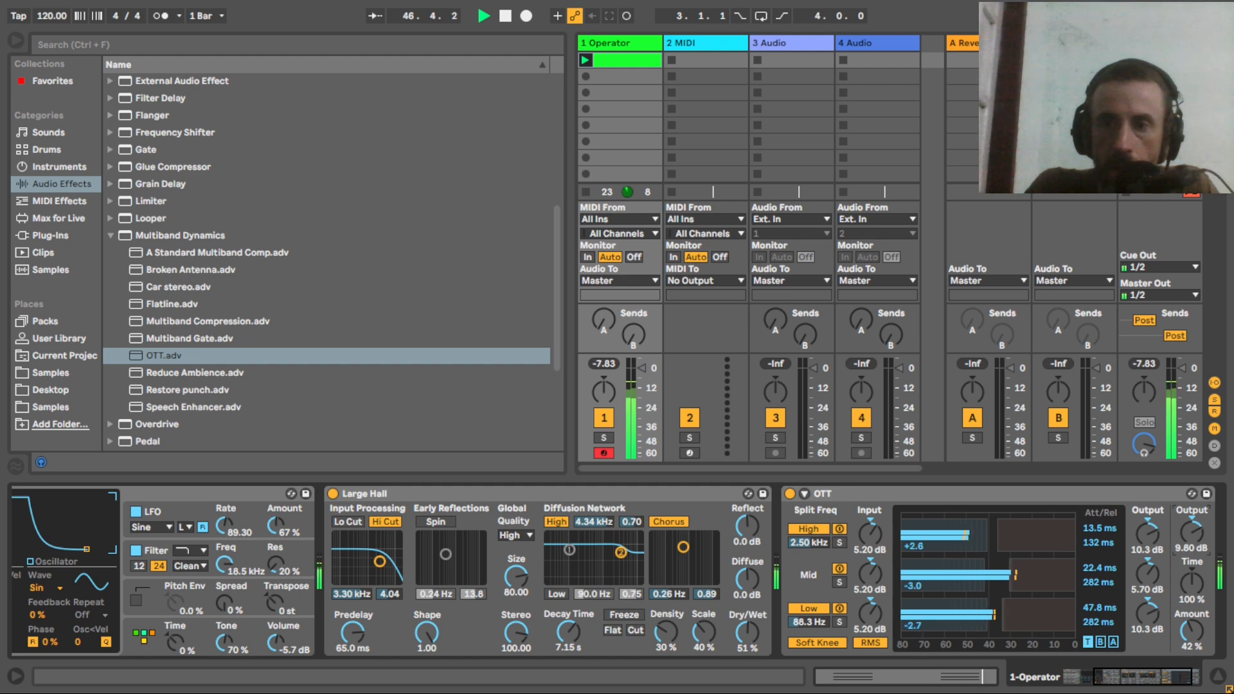
Set Operator's global Tone to 66 %.
left_click_drag(1164, 686, 1114, 686)
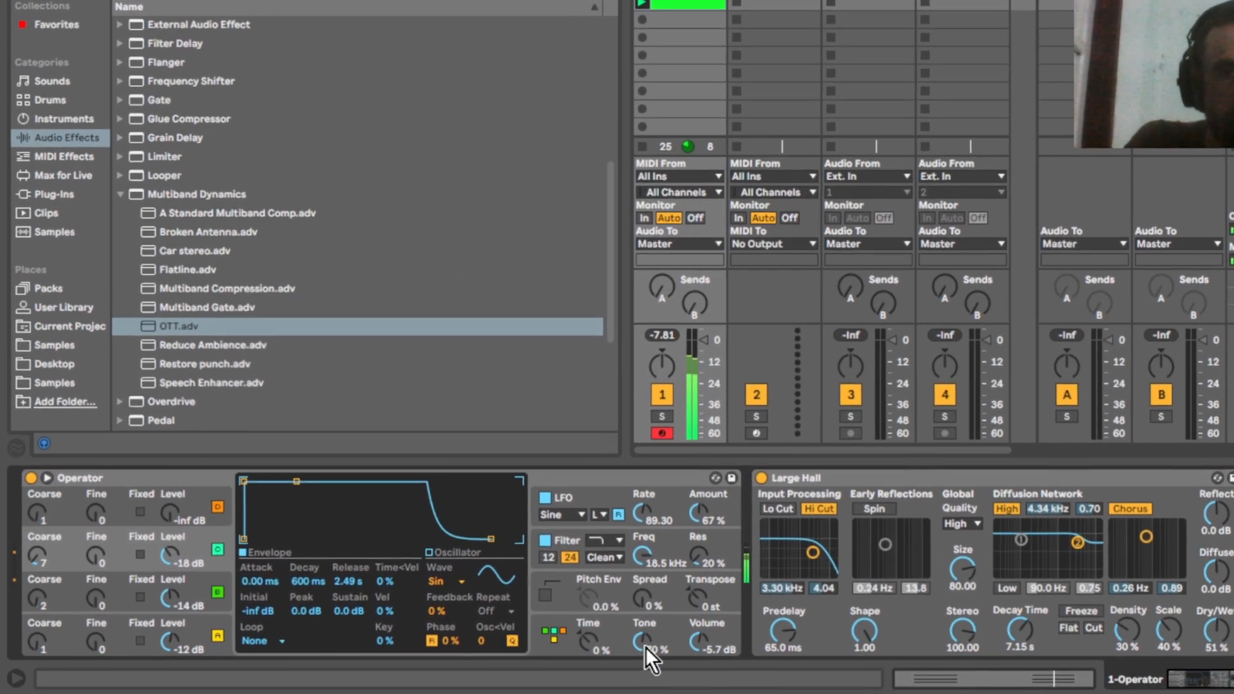
left_click(588, 643)
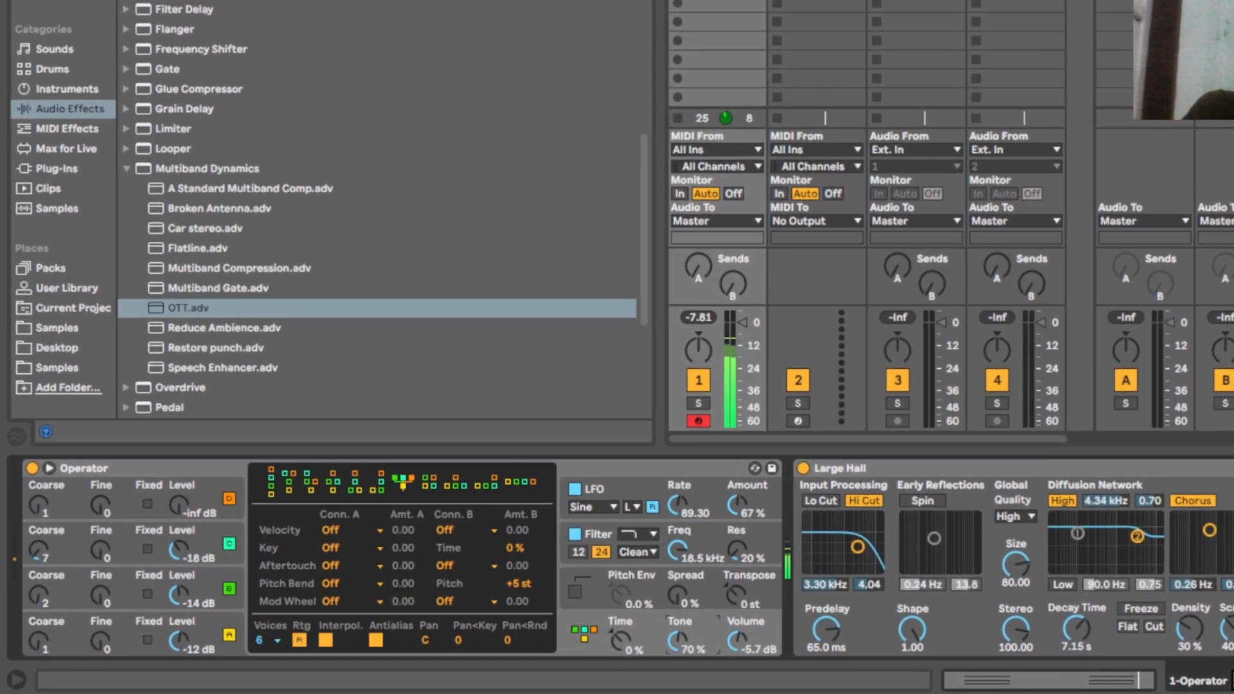
left_click_drag(677, 639, 677, 665)
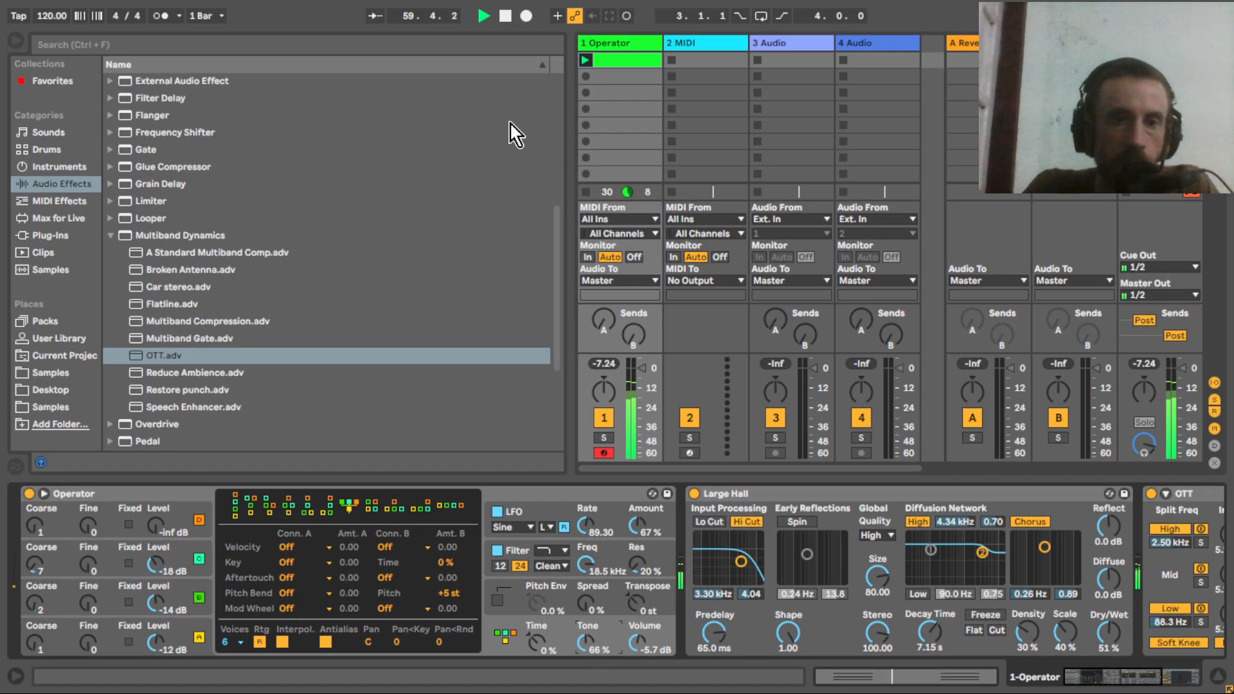
left_click(59, 218)
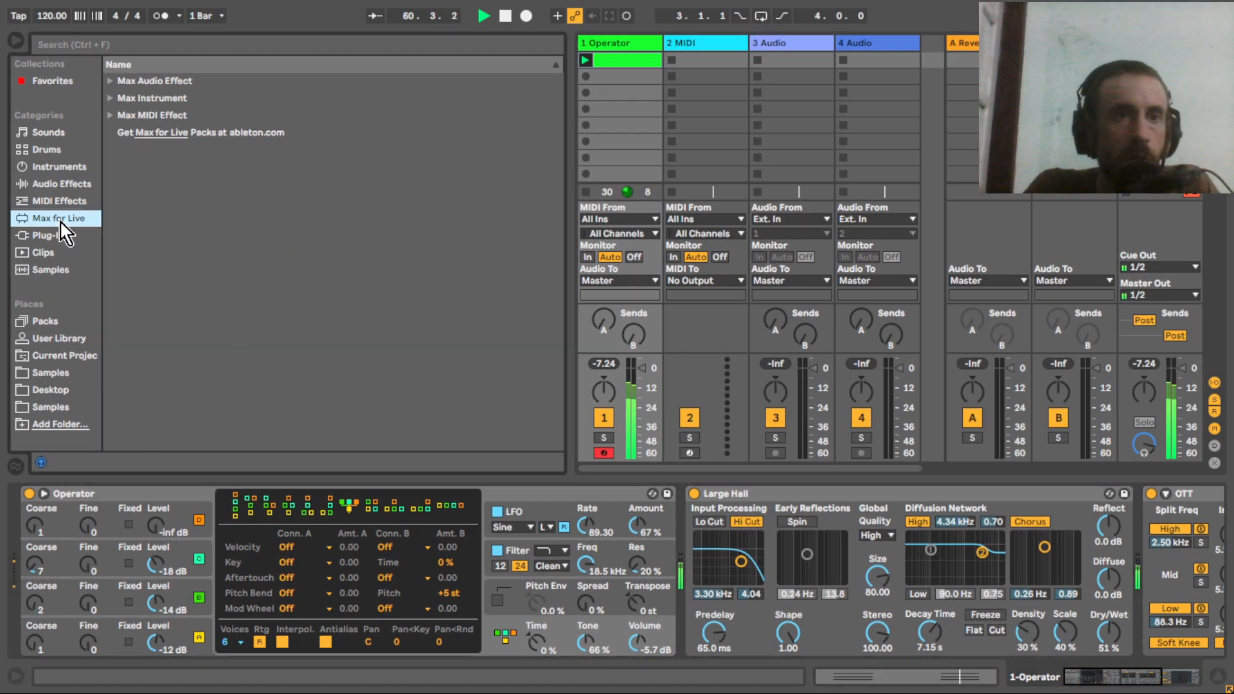
left_click(111, 98)
left_click(110, 81)
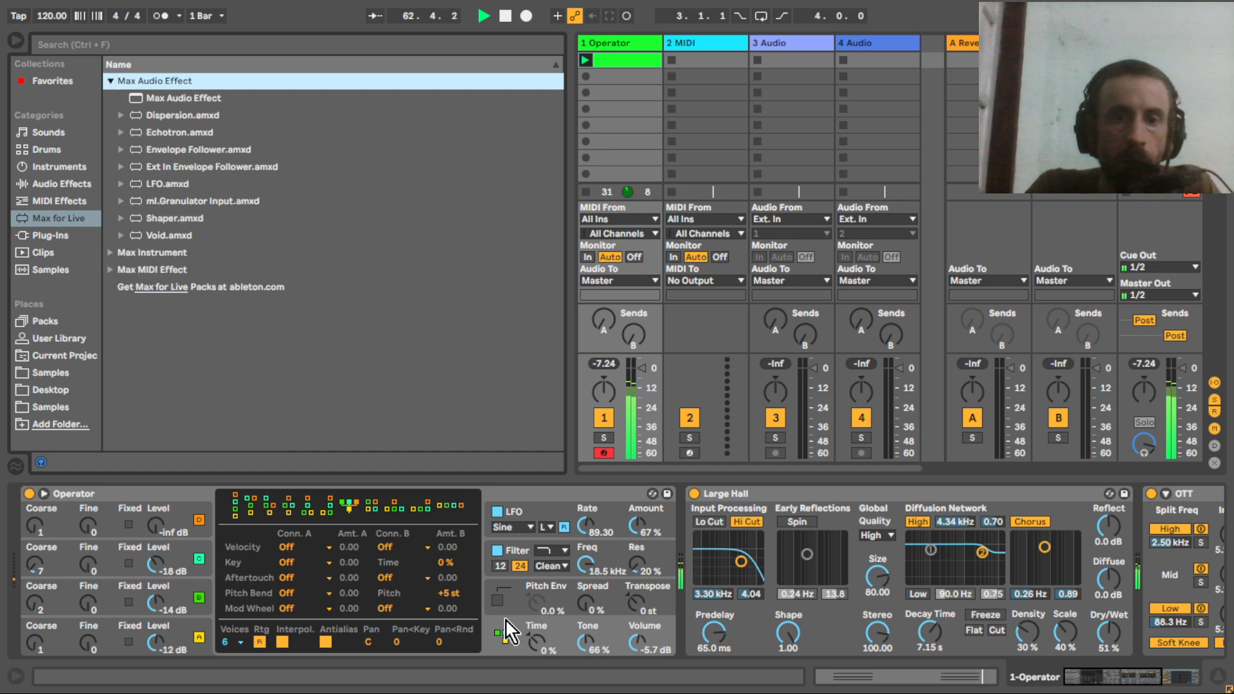
Show the clip's envelope for Operator's Tone, unlink it from the clip and shorten its loop to three beats.
left_click(587, 642)
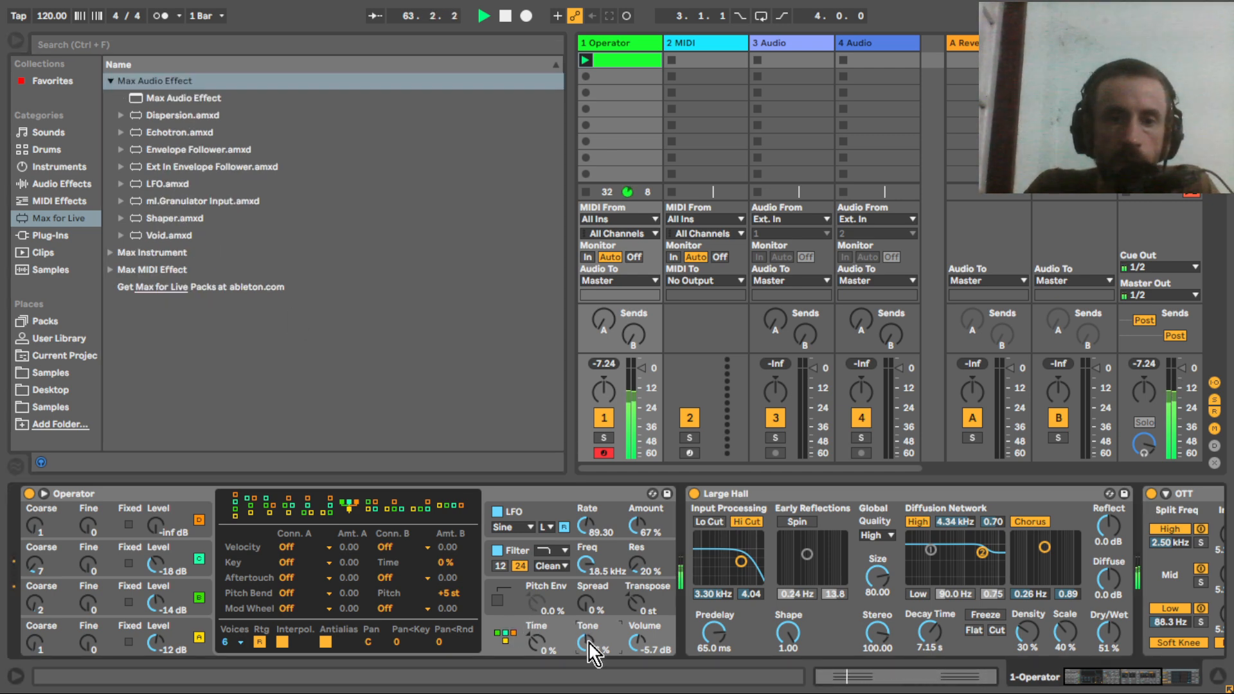
double_click(633, 72)
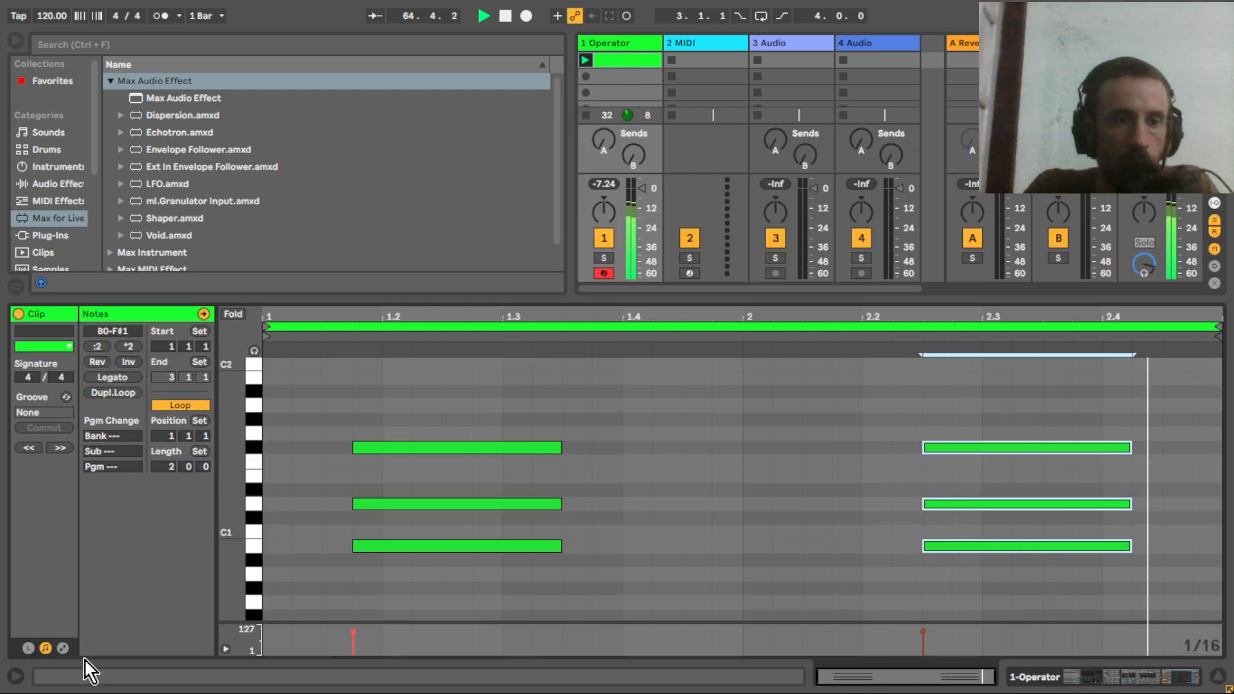
left_click(63, 648)
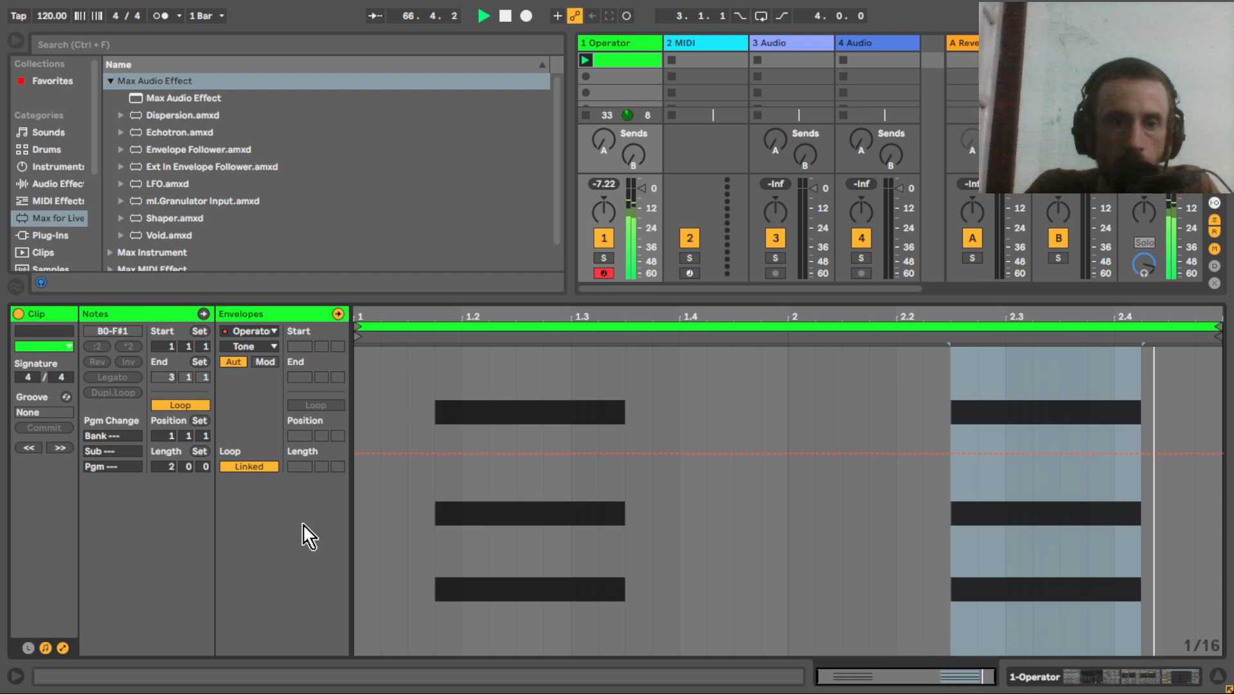
left_click(262, 467)
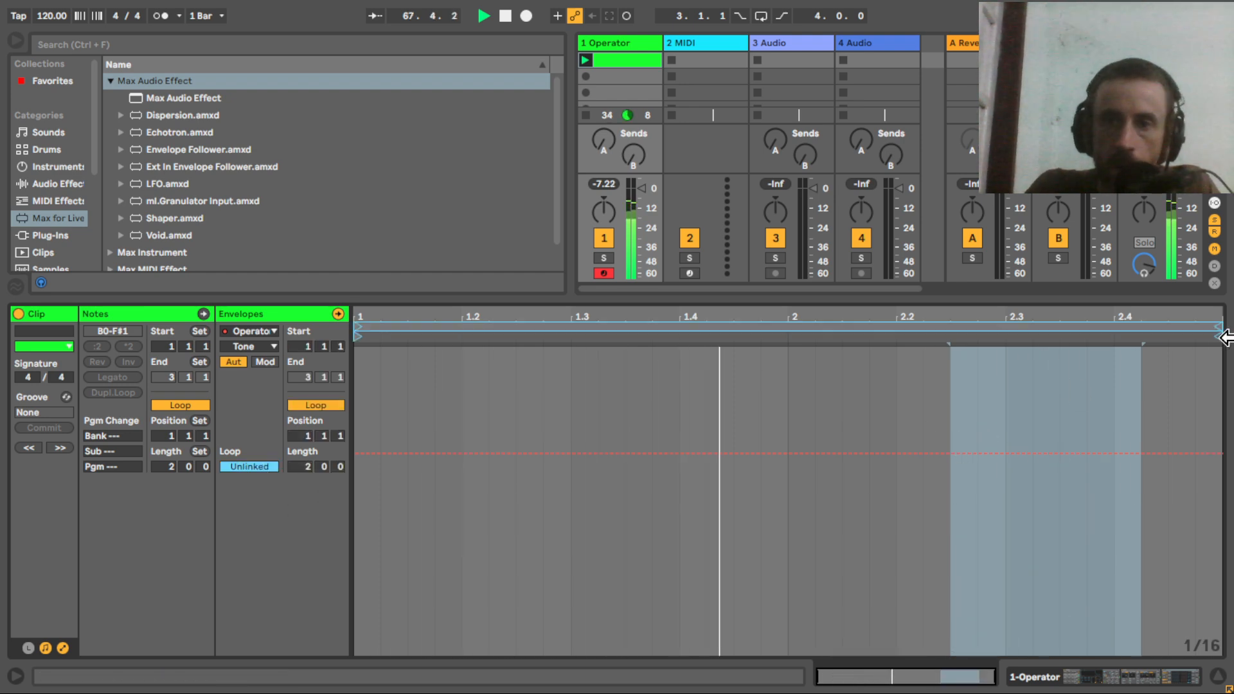
mouse_move(1224, 339)
left_mouse_down()
mouse_move(1013, 339)
mouse_move(808, 371)
mouse_move(683, 332)
left_mouse_up()
left_click(683, 332)
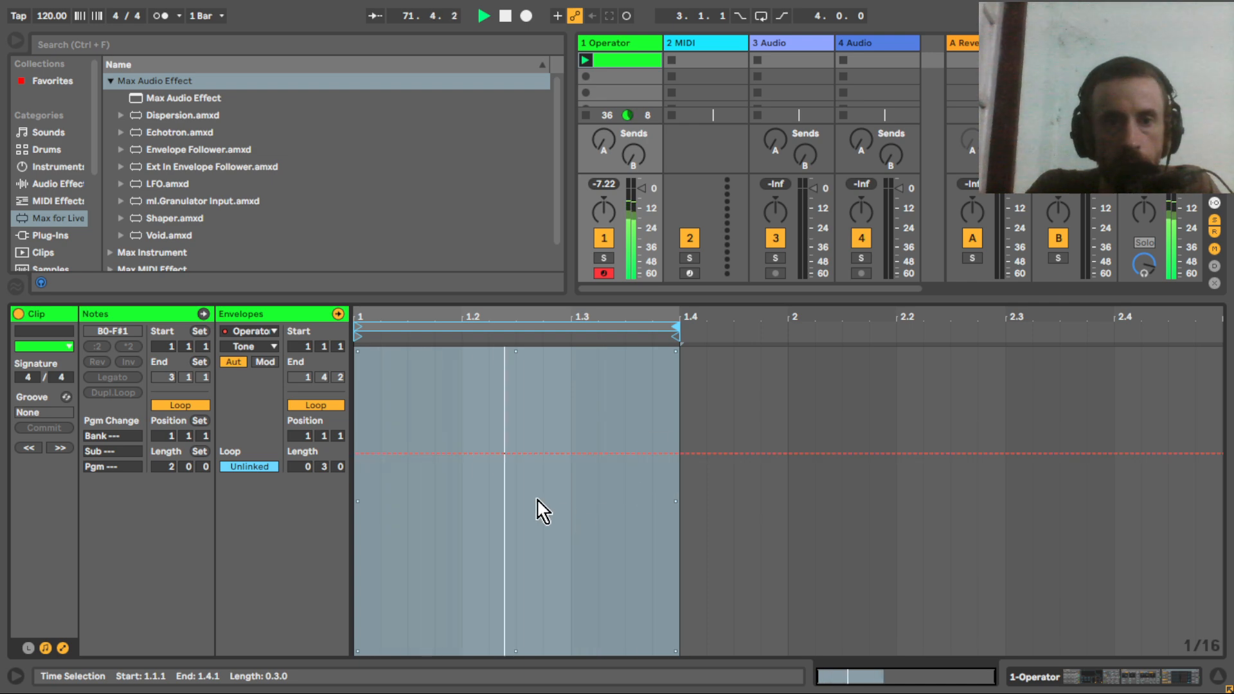
Insert a sine shape across the Tone envelope's three-beat loop and narrow its range from both the lower and upper extremes.
right_click(393, 479)
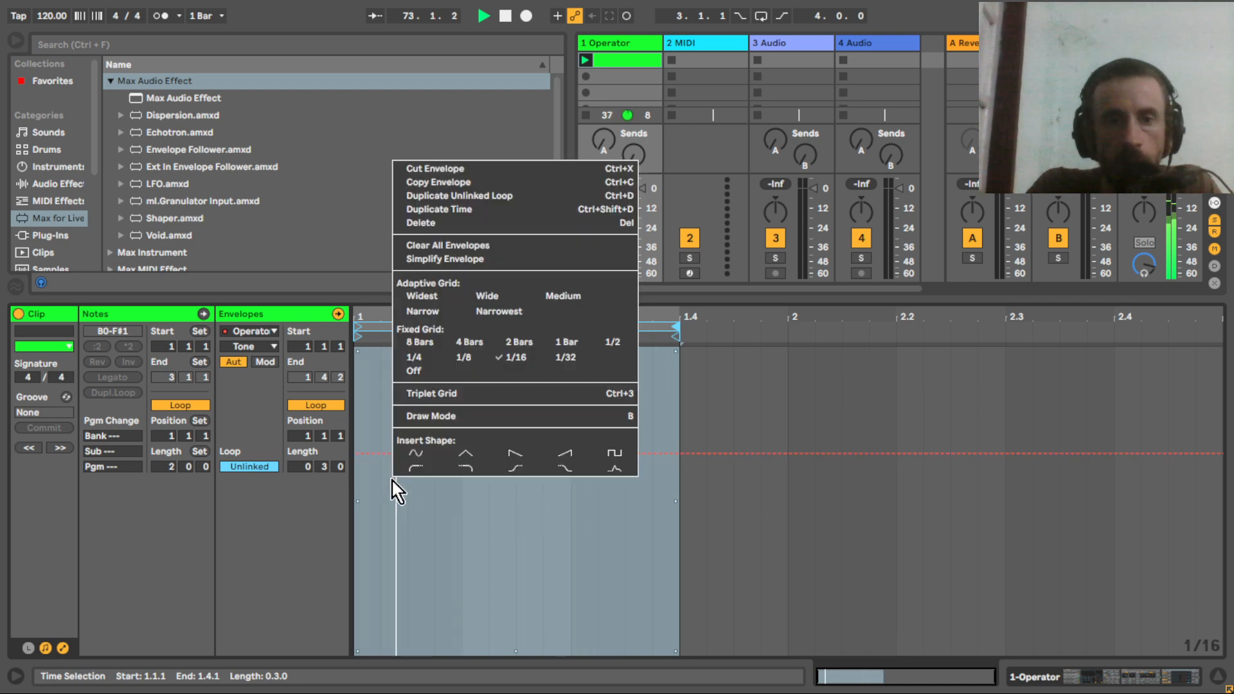
left_click(416, 454)
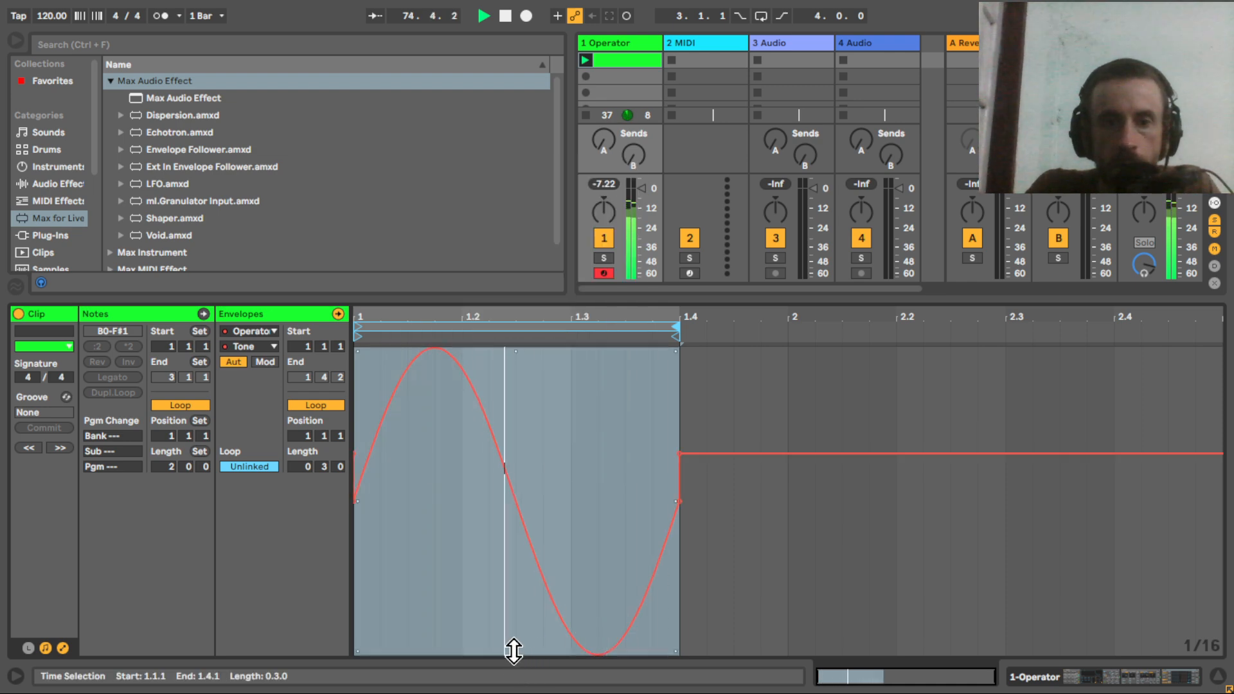
left_click_drag(515, 651, 515, 543)
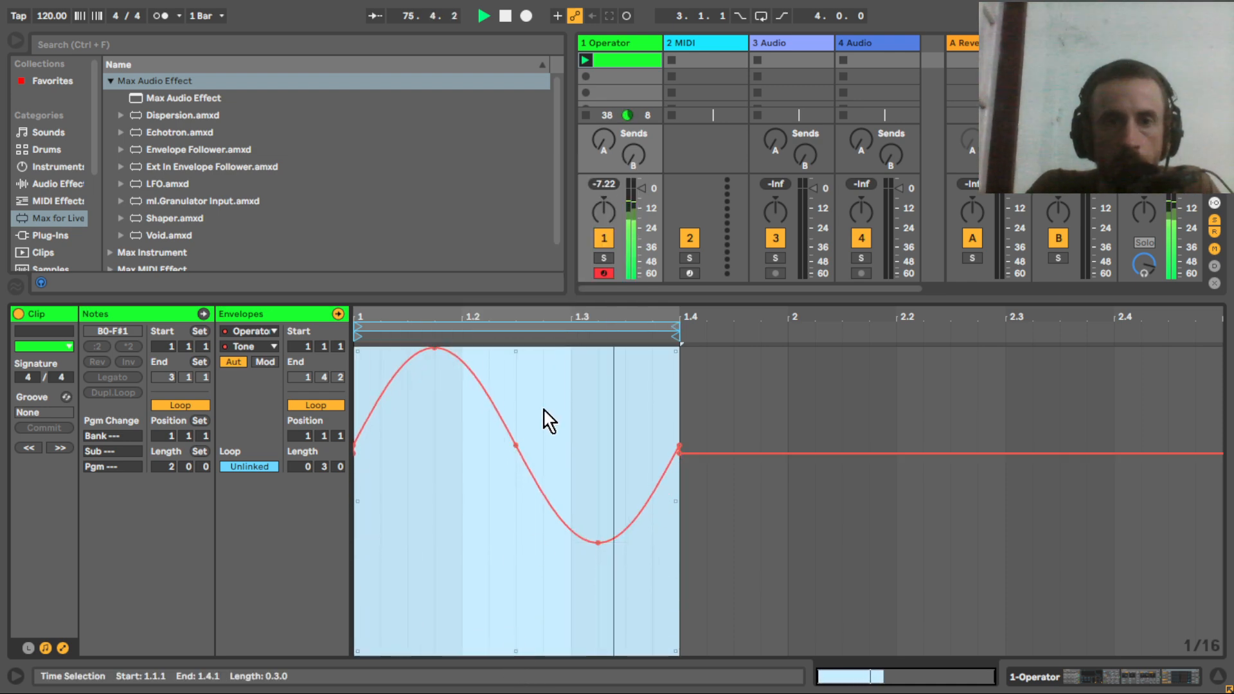
left_click_drag(518, 349, 518, 403)
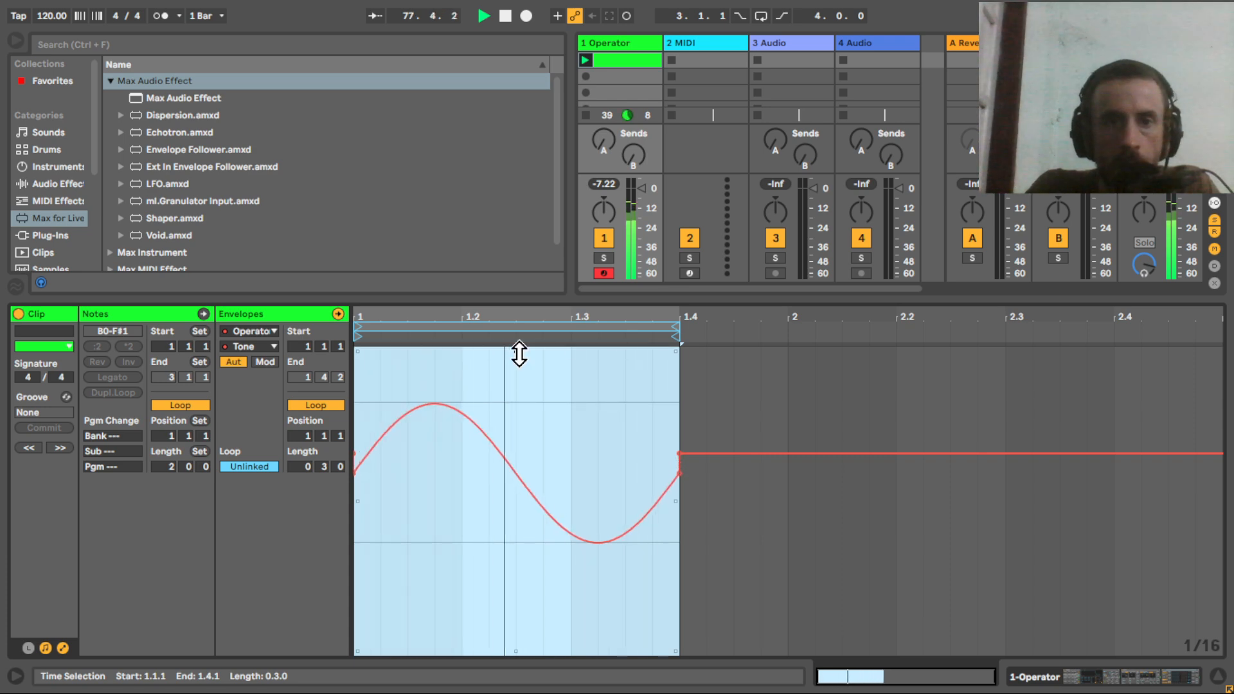
Set Operator's filter to the MS2 circuit at 1.44 kHz with 55 % resonance and 3.75 dB drive.
double_click(639, 45)
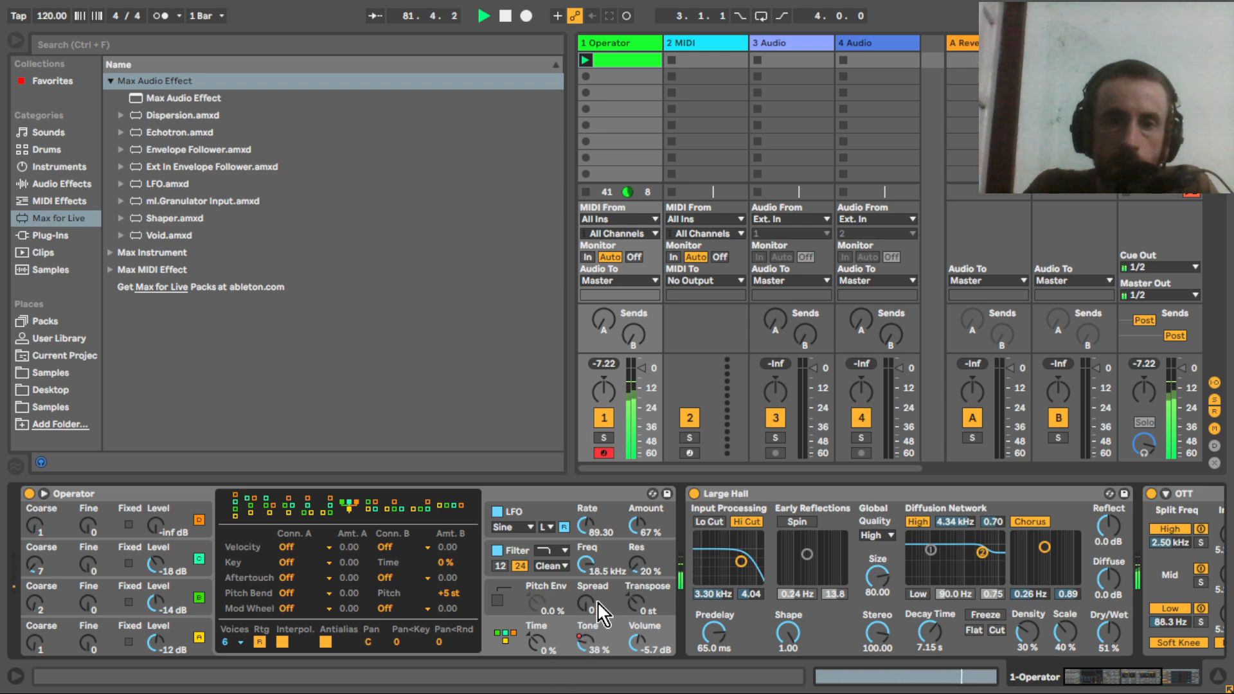
left_click(521, 553)
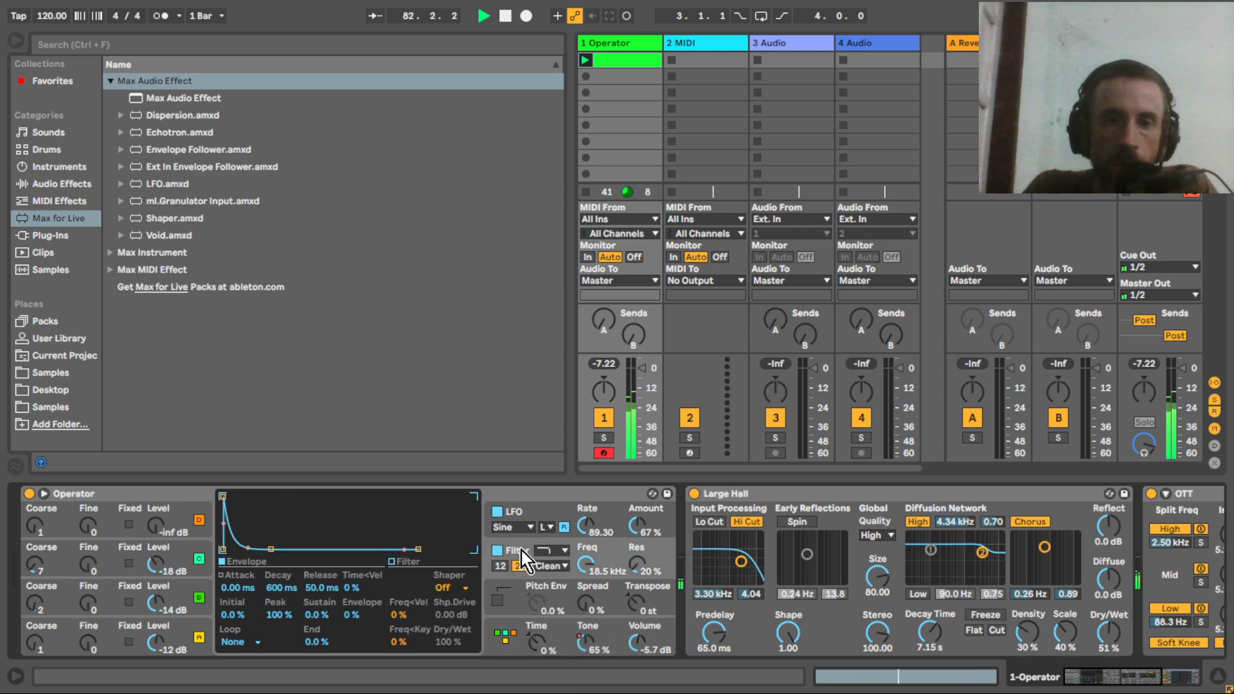
left_click(393, 563)
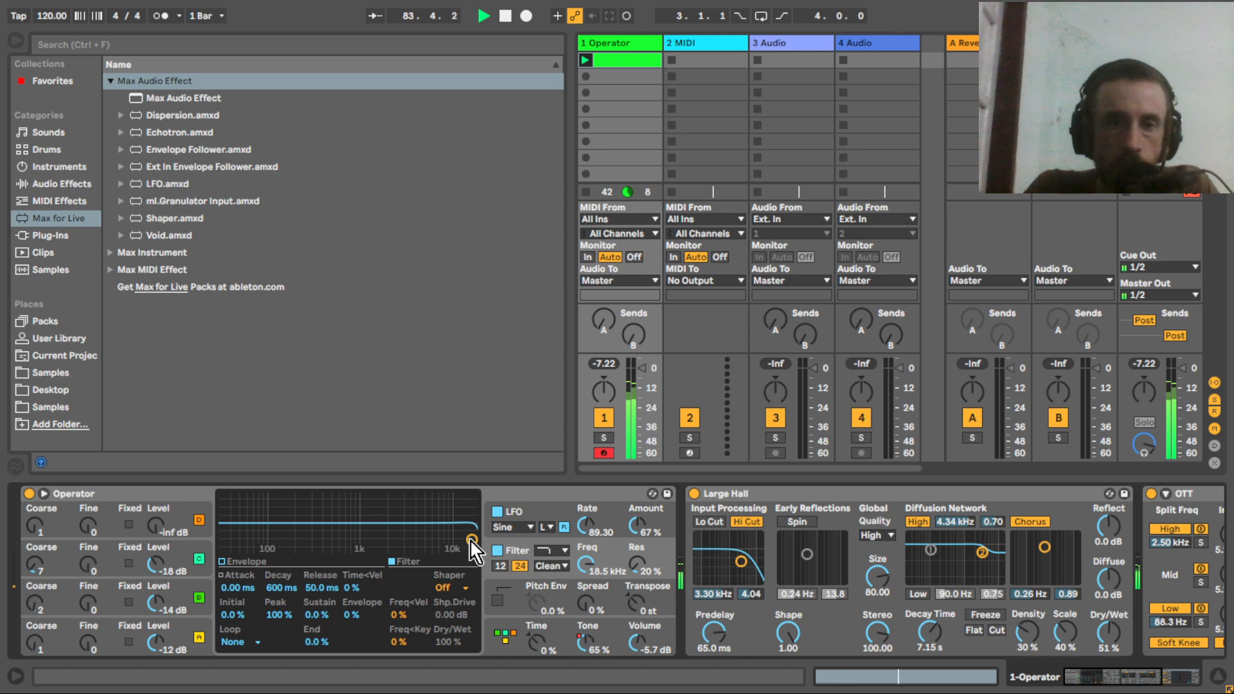
left_click_drag(471, 540, 373, 524)
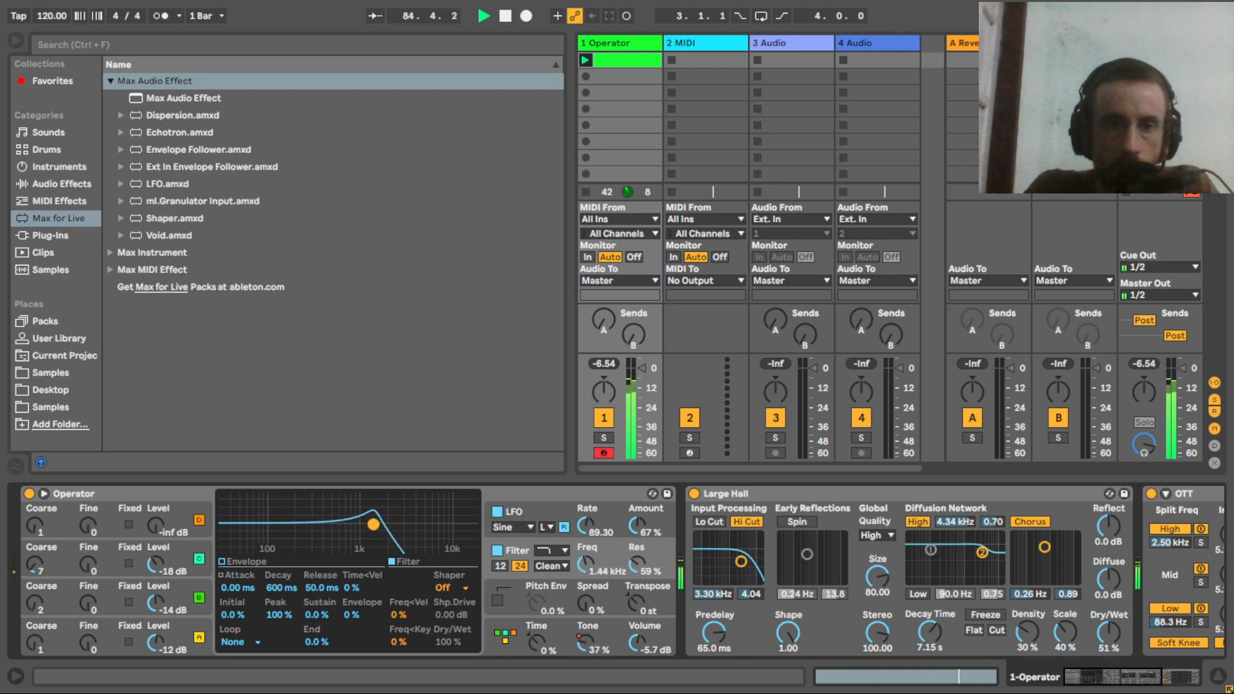
left_click(561, 571)
left_click(556, 608)
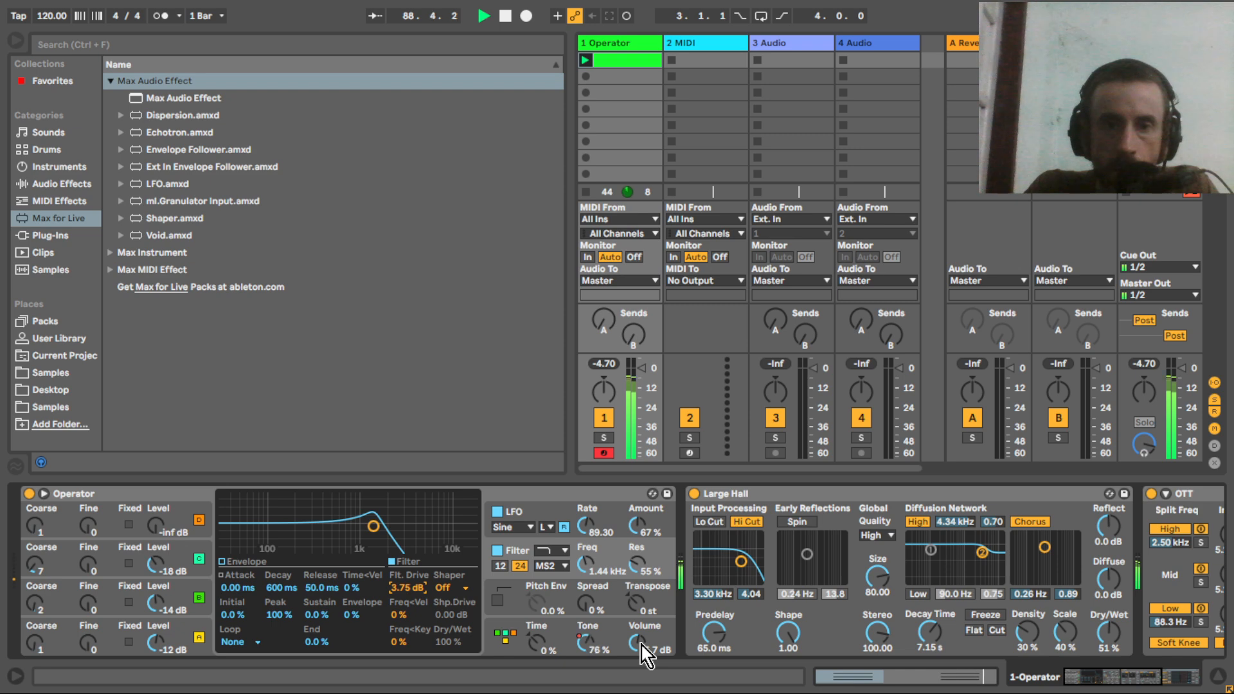
Show the clip's envelope for Operator's filter frequency, unlink it and set its loop length to one bar and one beat.
left_click(524, 514)
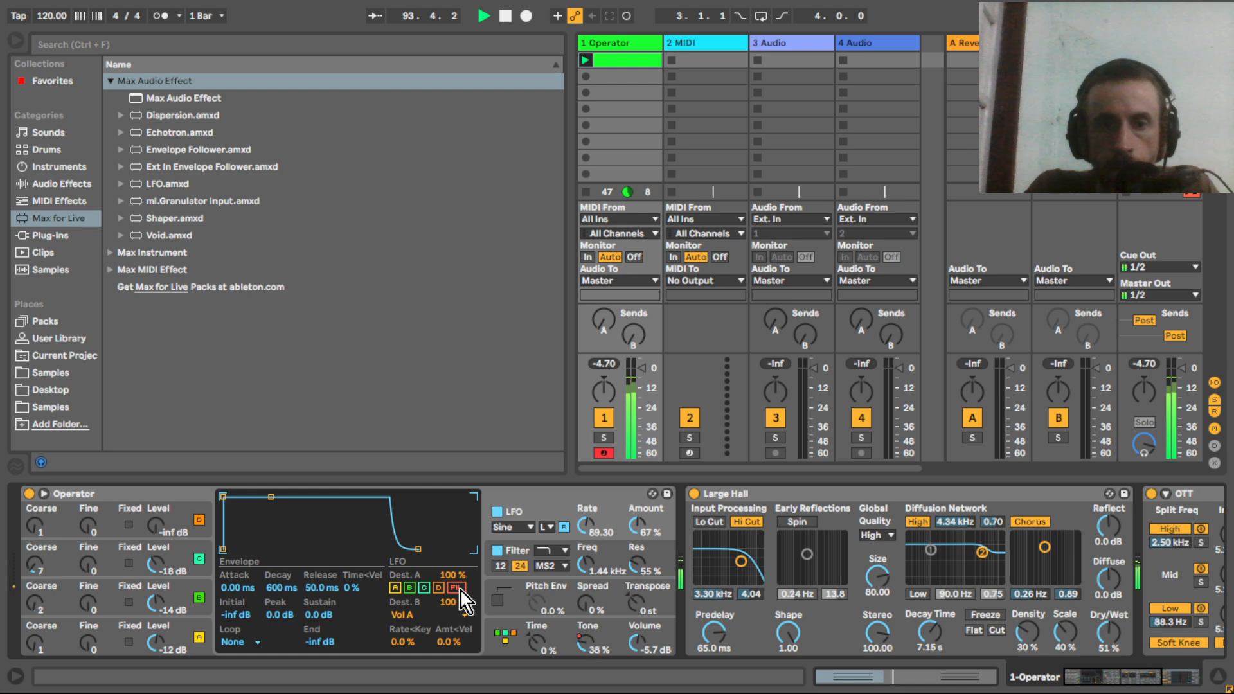
left_click(590, 573)
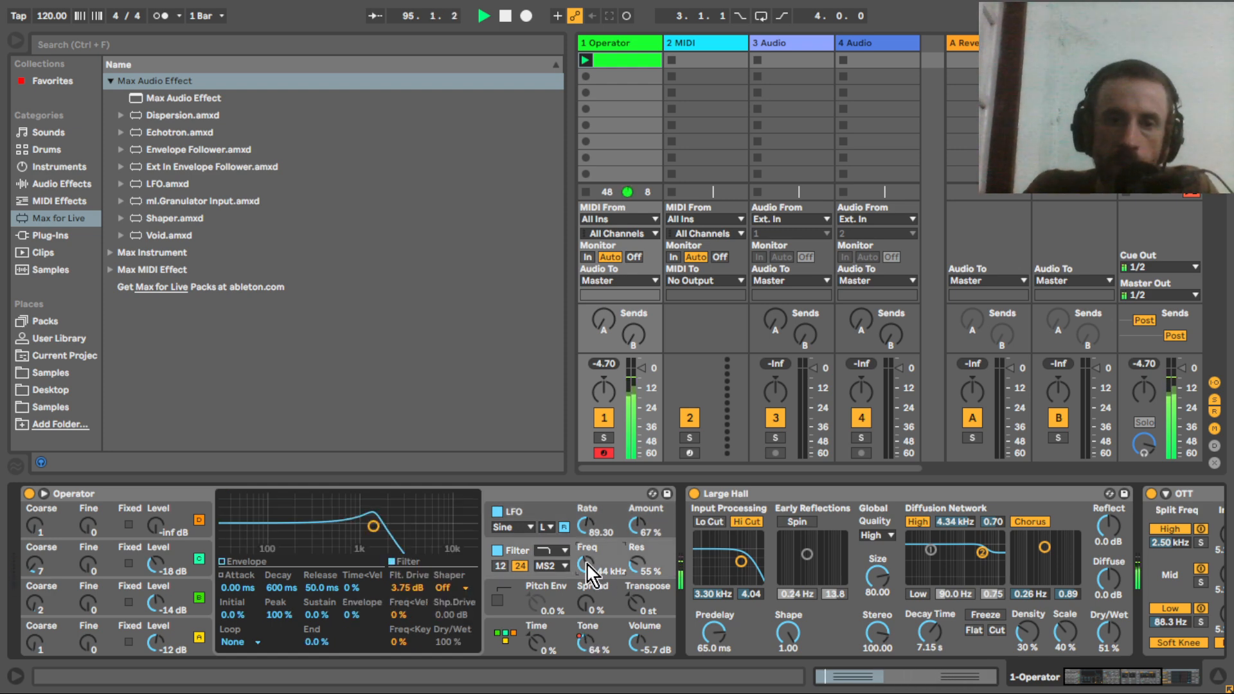
double_click(639, 73)
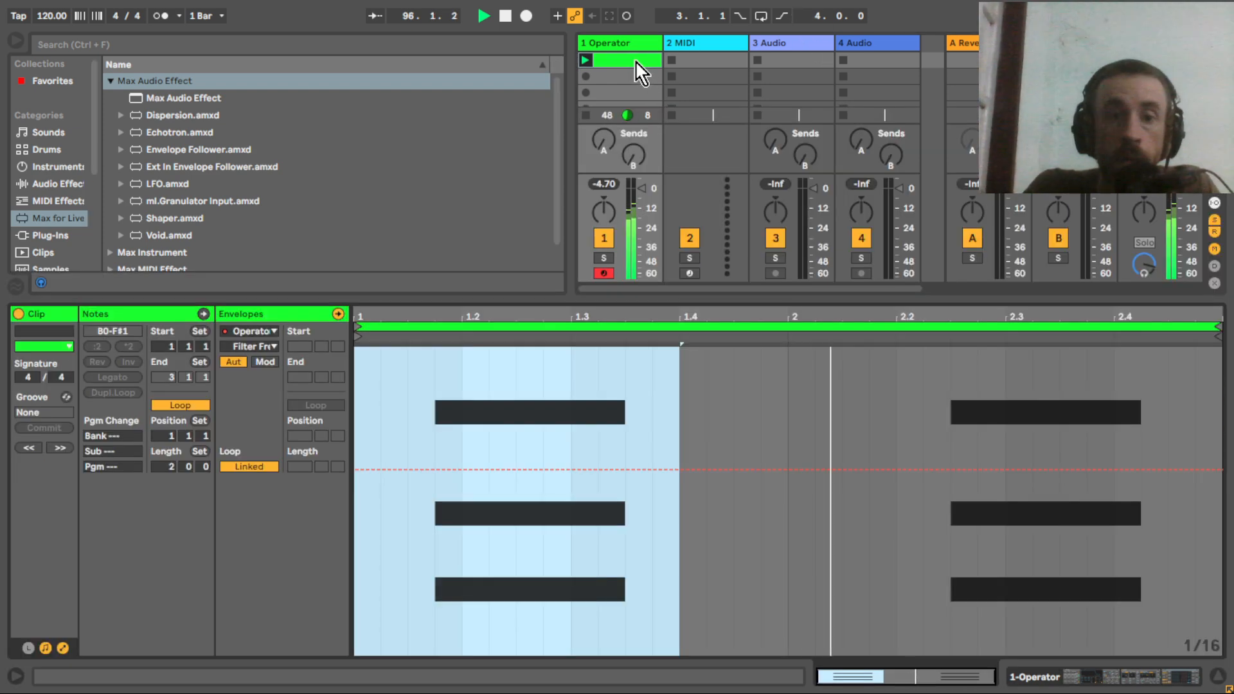
left_click(255, 467)
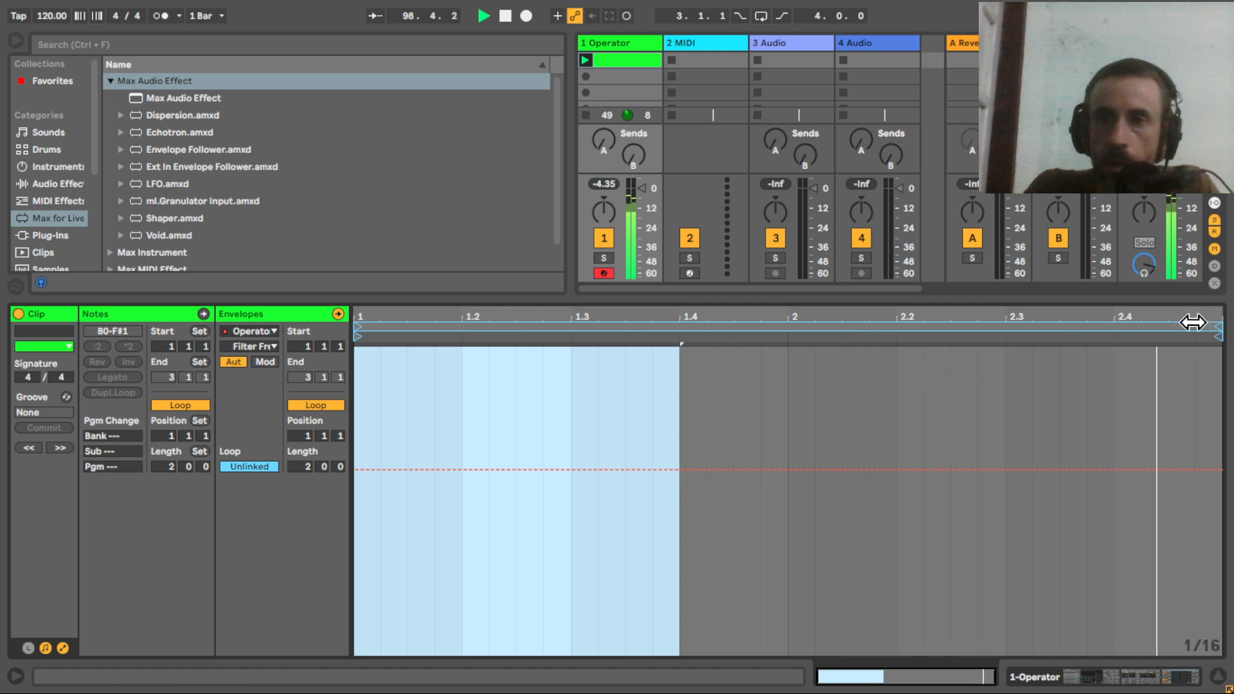
left_click_drag(1193, 322, 788, 325)
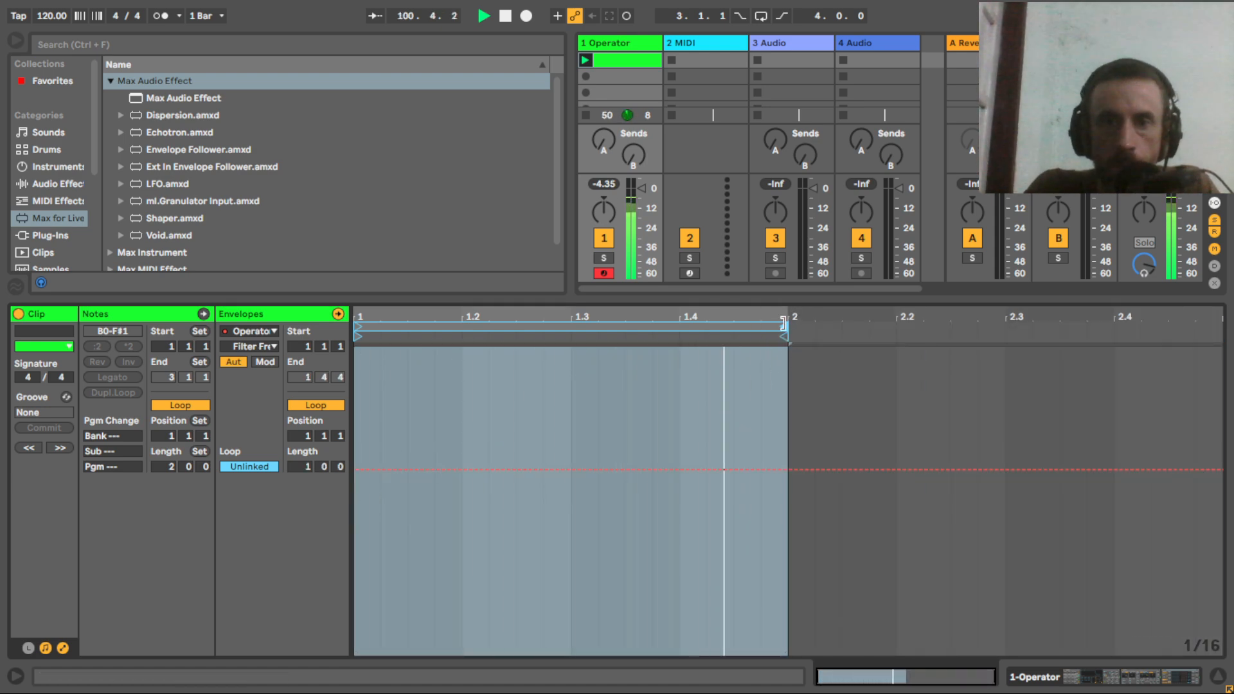
left_click_drag(783, 323, 889, 331)
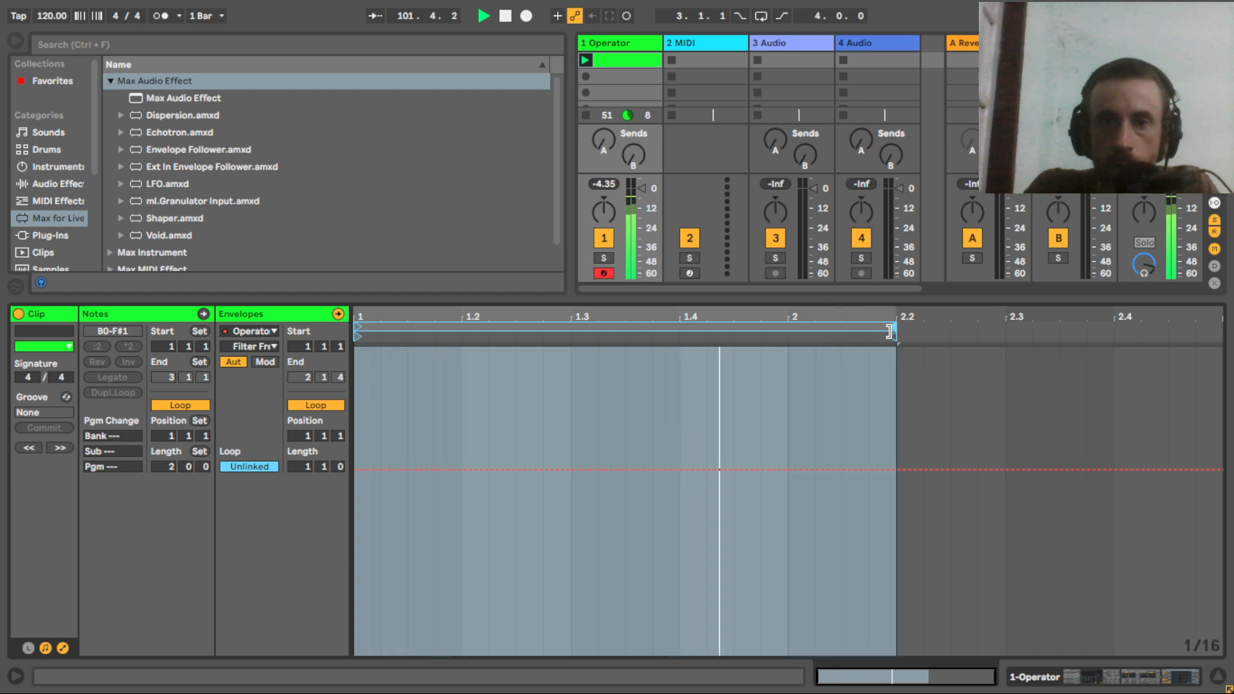
Insert a sine shape across the filter frequency envelope's loop and narrow its range from both the upper and lower extremes.
right_click(513, 438)
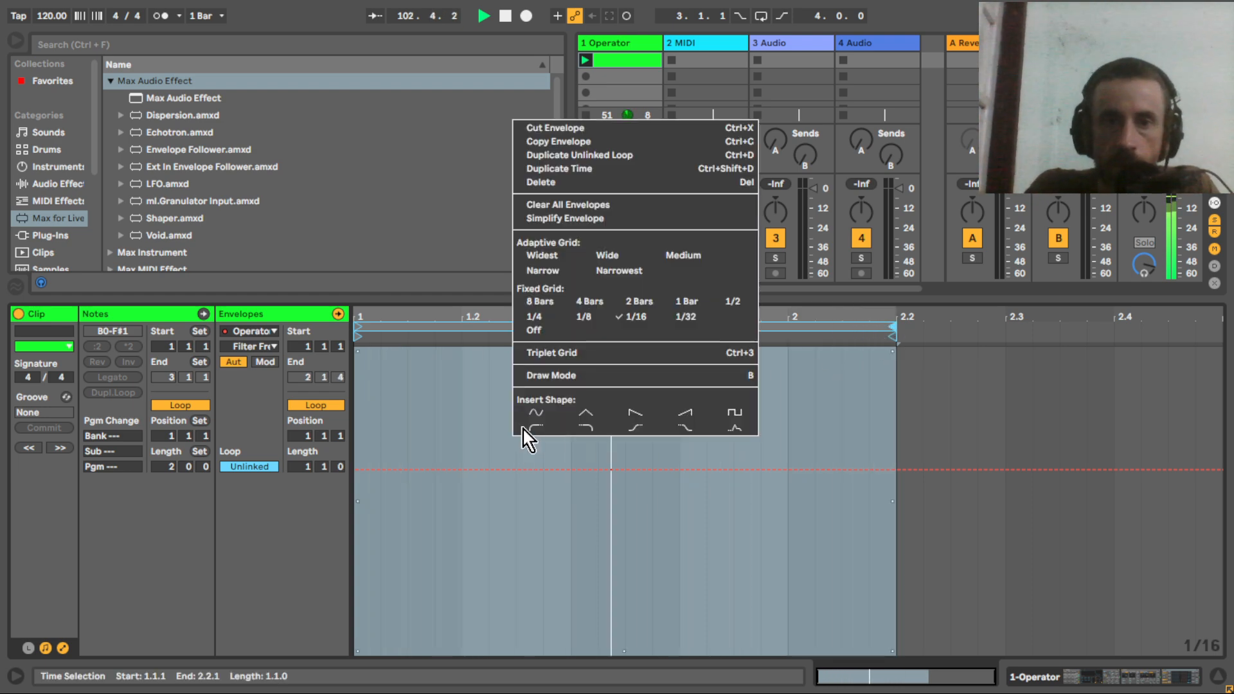
left_click(538, 414)
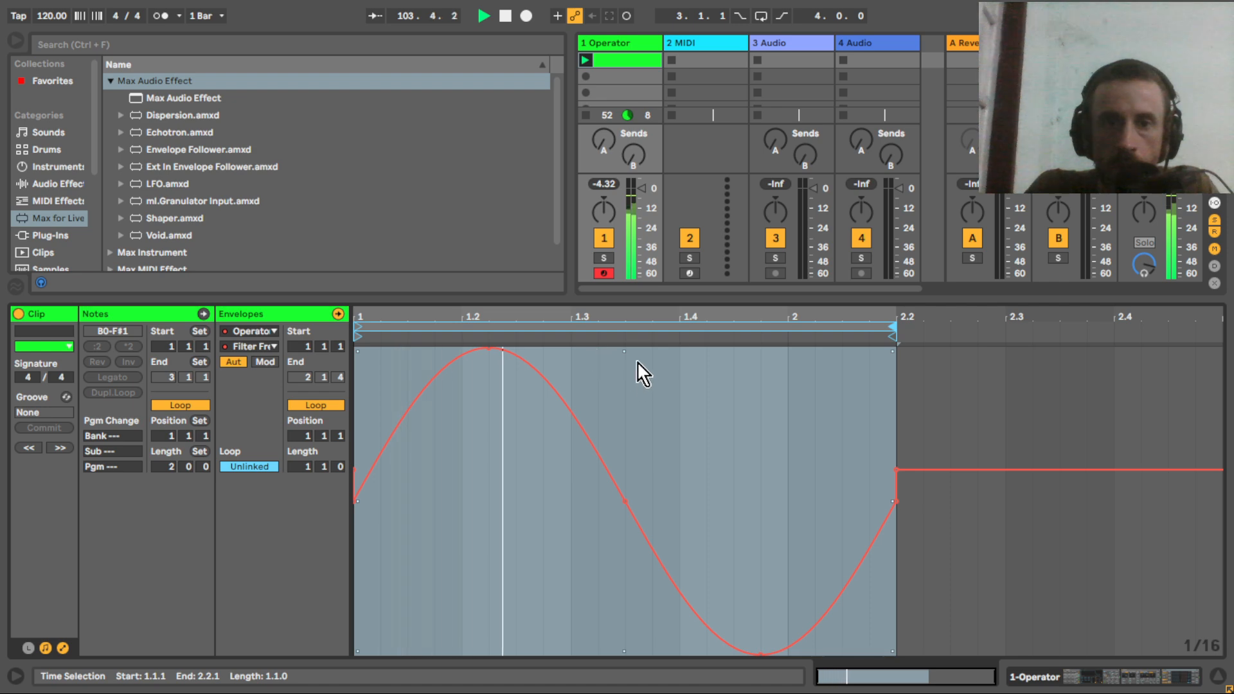
left_click_drag(624, 352, 623, 410)
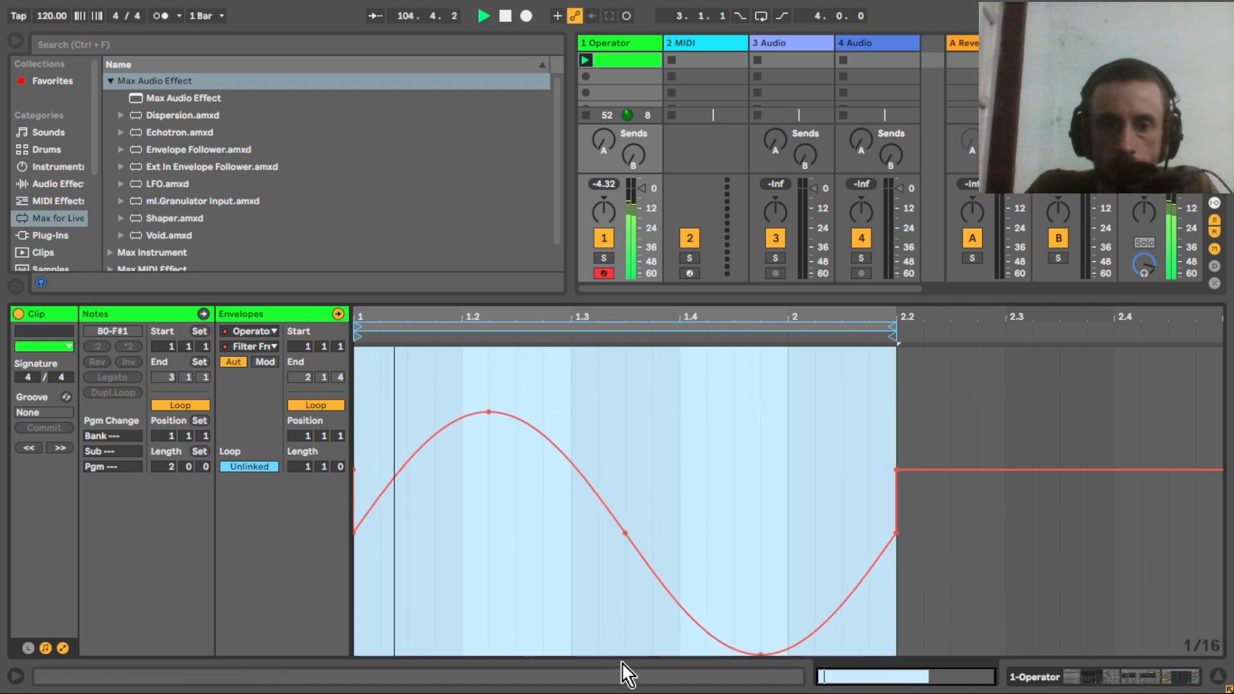
left_click_drag(624, 652, 624, 506)
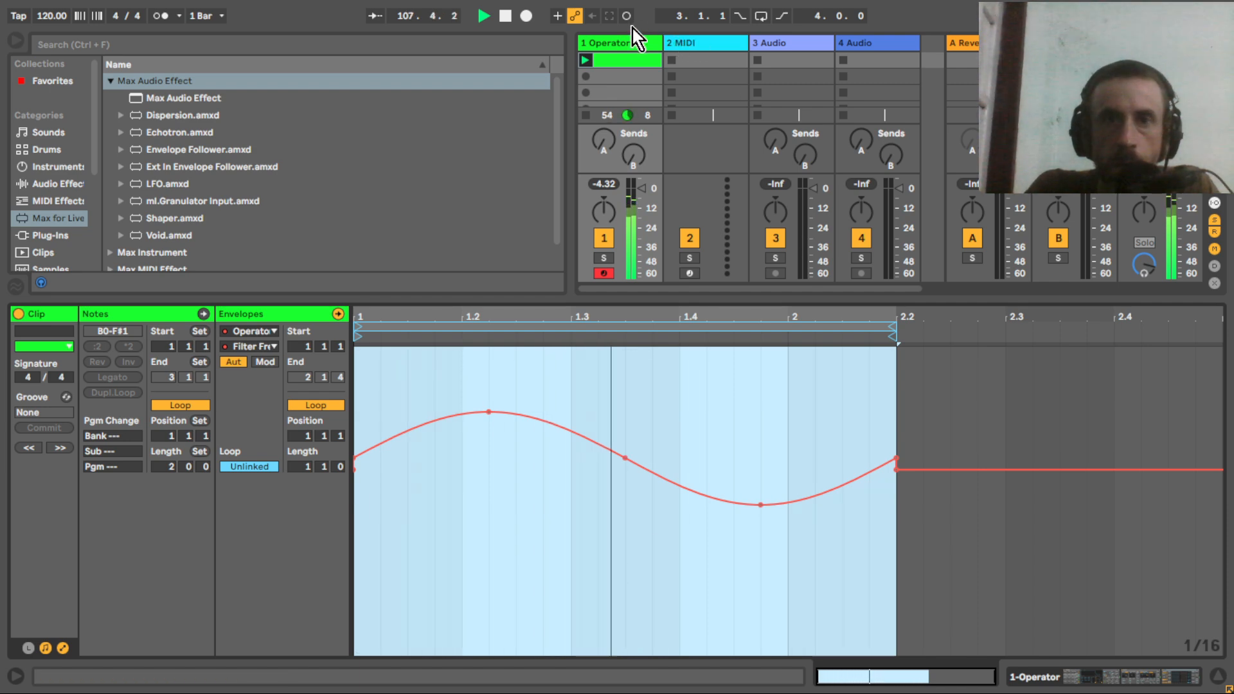
Raise the OTT's high split frequency to 2.88 kHz on the first Operator track.
left_click(623, 42)
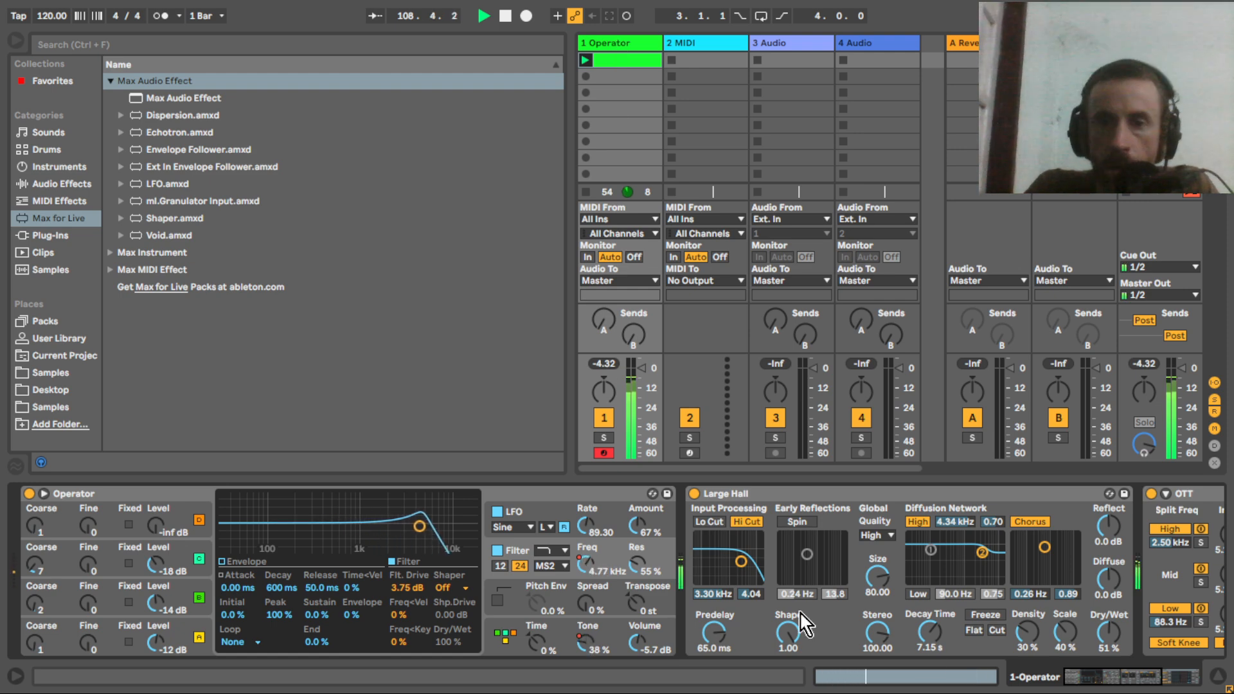
left_click(1113, 680)
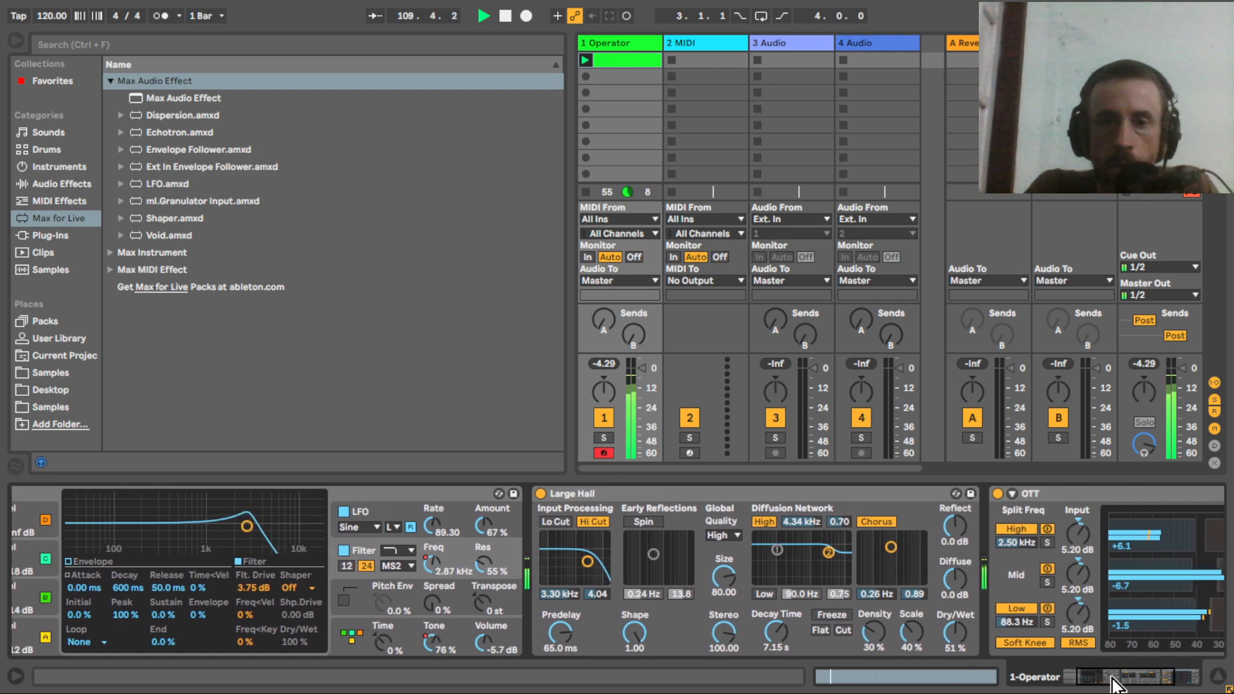
left_click_drag(1114, 680, 1139, 684)
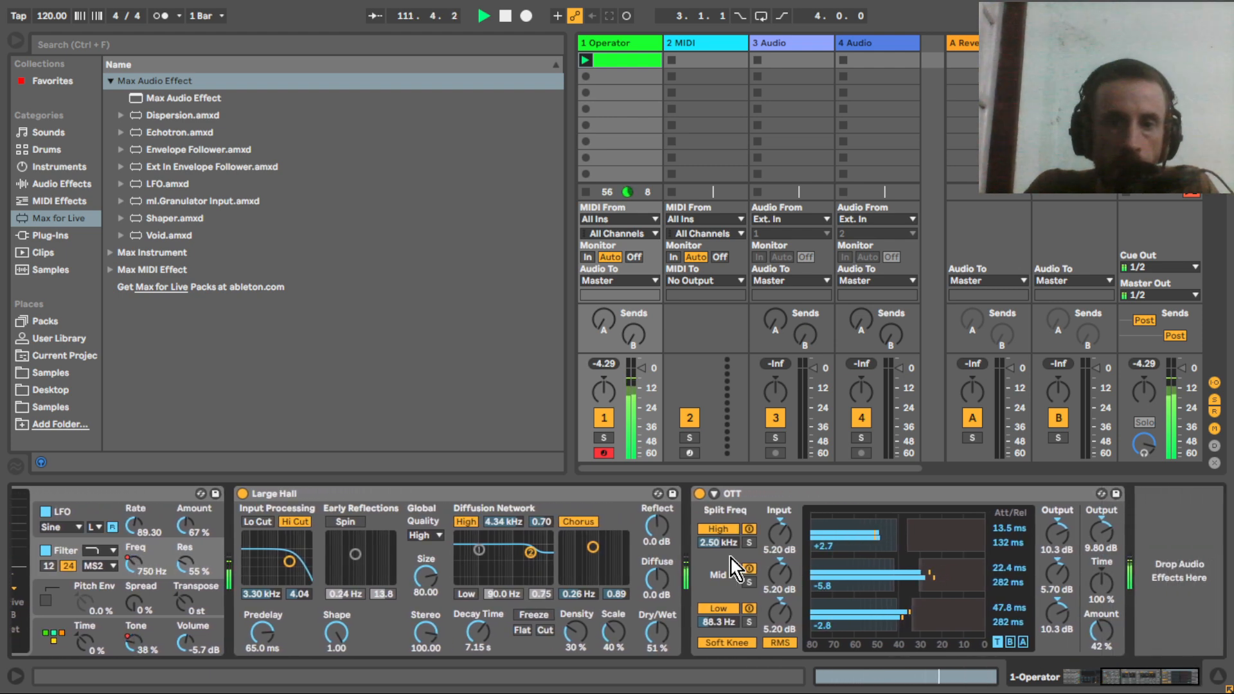
left_click_drag(718, 542, 717, 525)
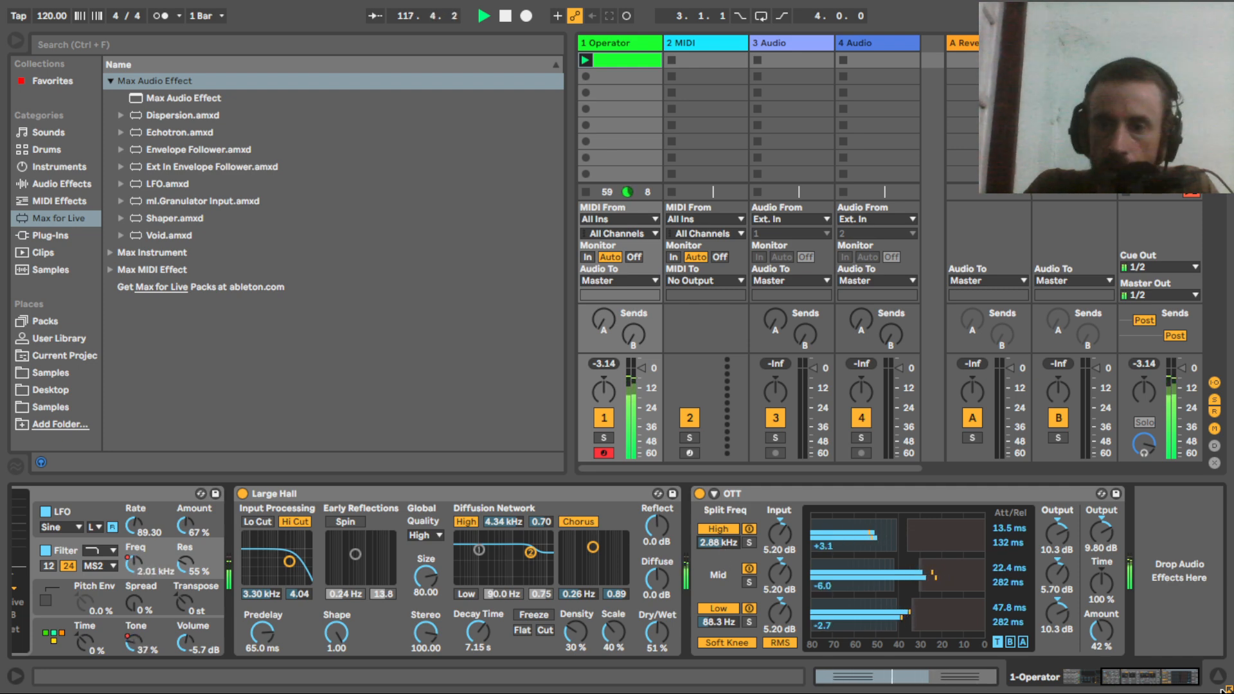
Add a Delay ahead of the Large Hall reverb, with its filter at 835 Hz and a width of 3.52.
left_click(82, 186)
left_click(109, 235)
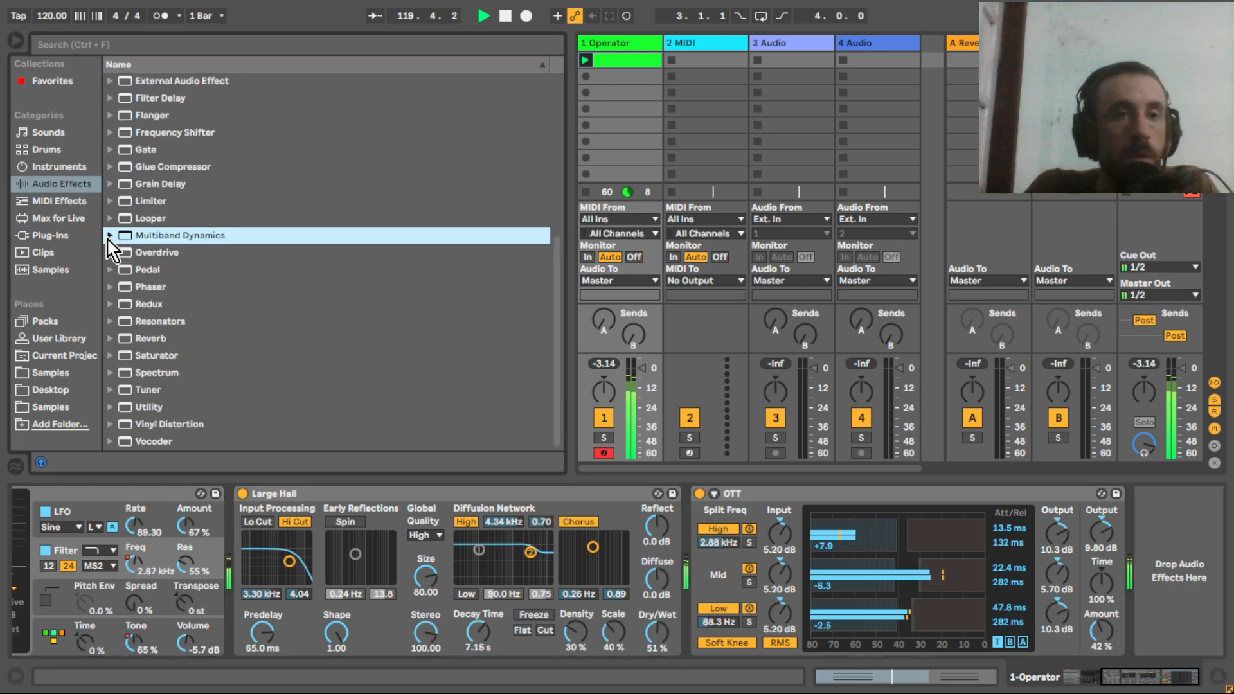
left_click_drag(559, 269, 559, 129)
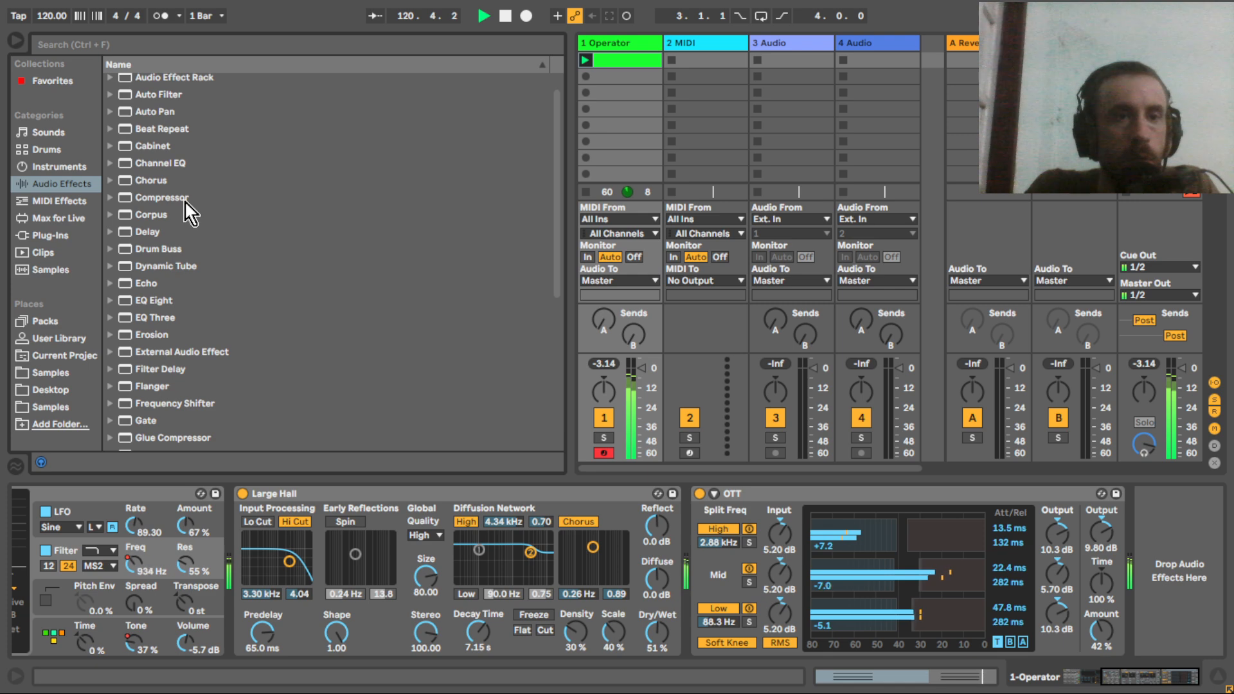
left_click_drag(154, 241, 607, 517)
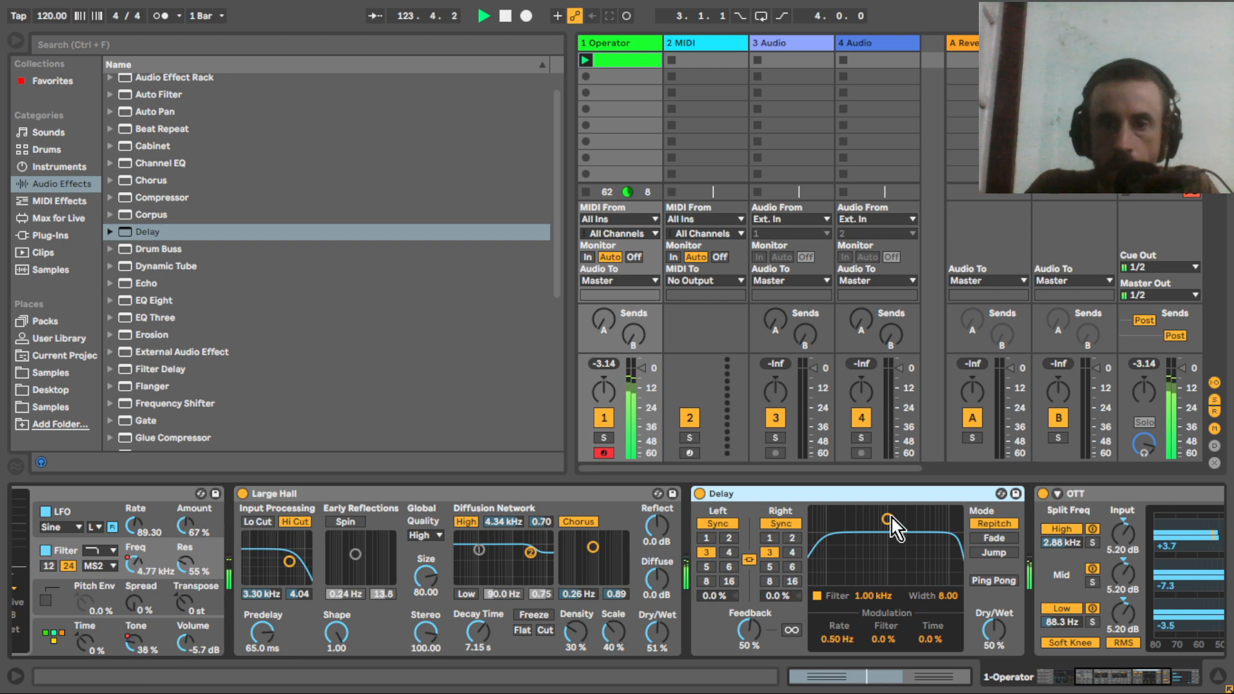
left_click_drag(891, 517, 882, 554)
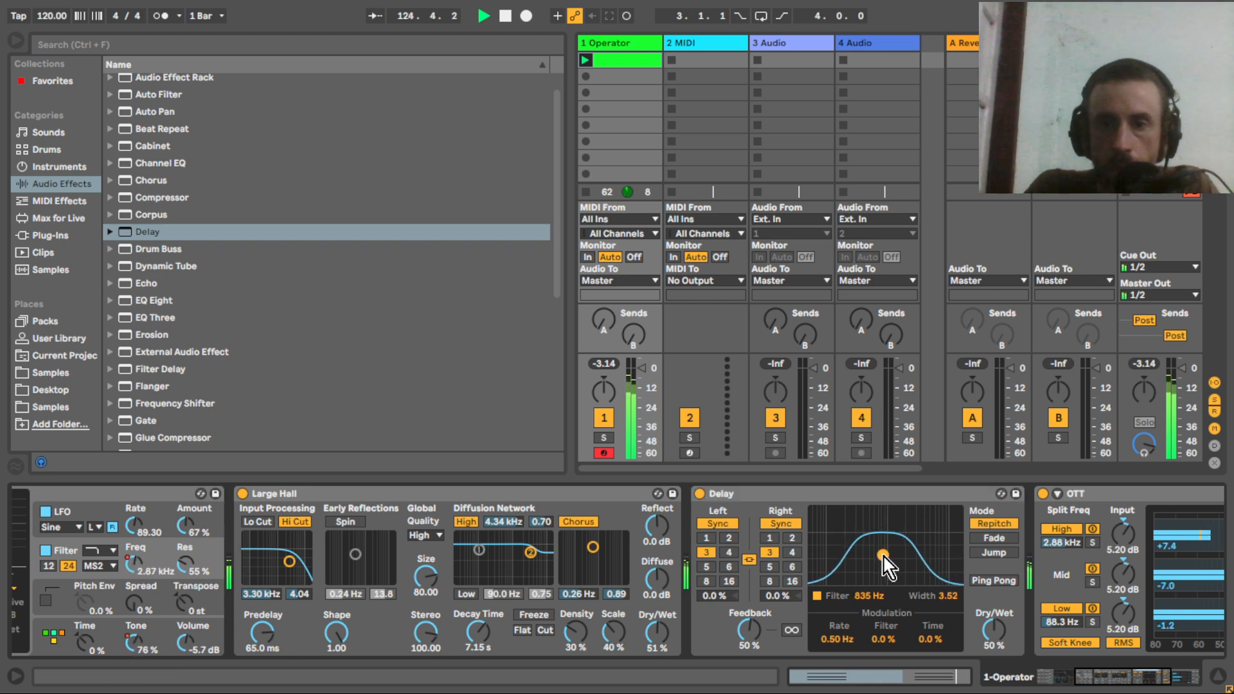
left_click_drag(757, 495, 384, 546)
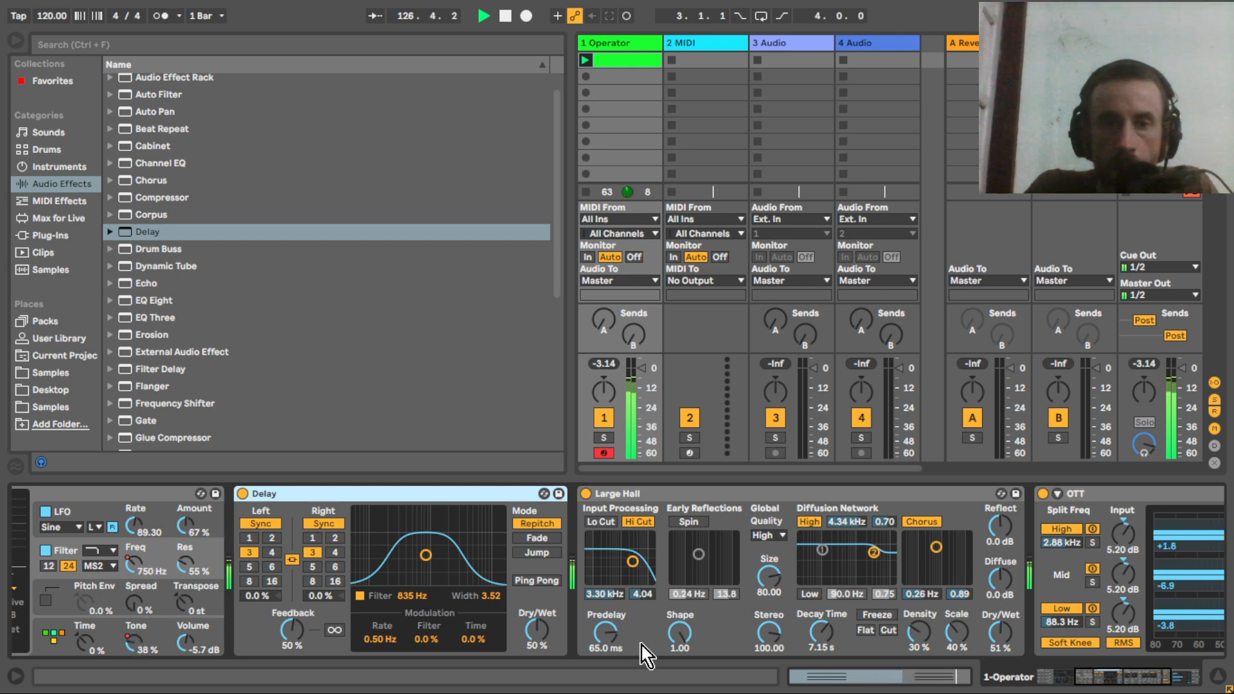
Enable the Large Hall reverb's input low cut and set its input filter to 1.94 kHz with a bandwidth of 5.10.
left_click(600, 522)
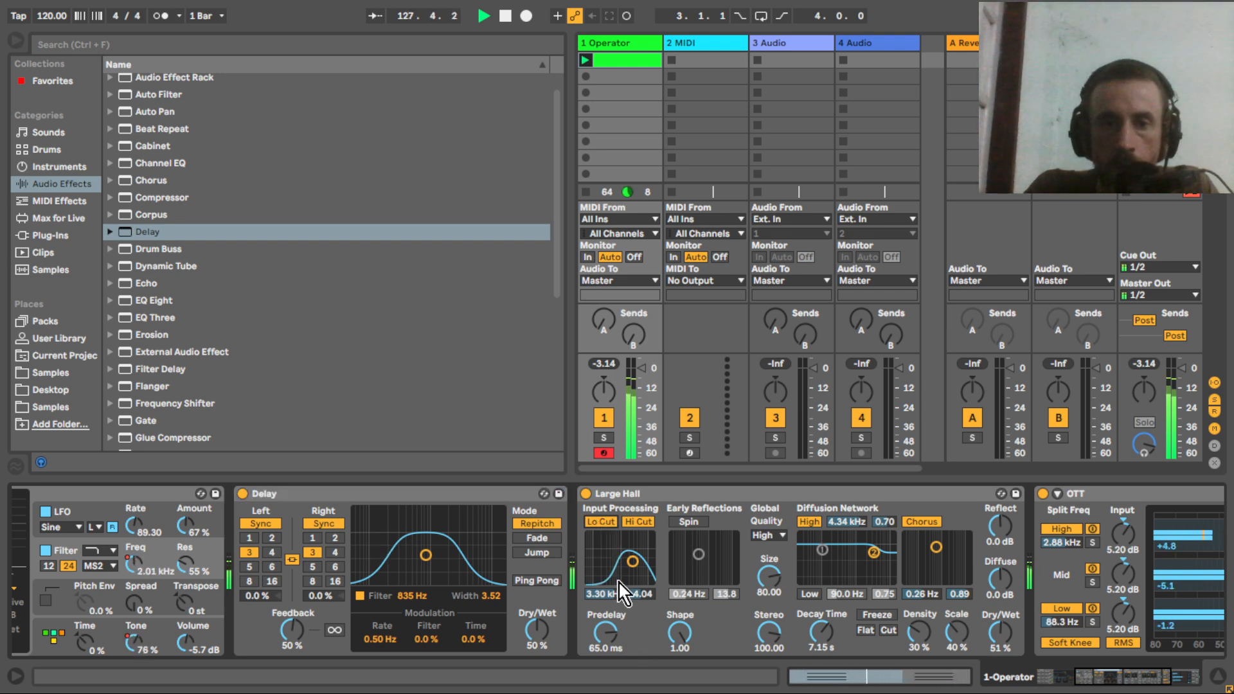
left_click_drag(636, 568, 627, 554)
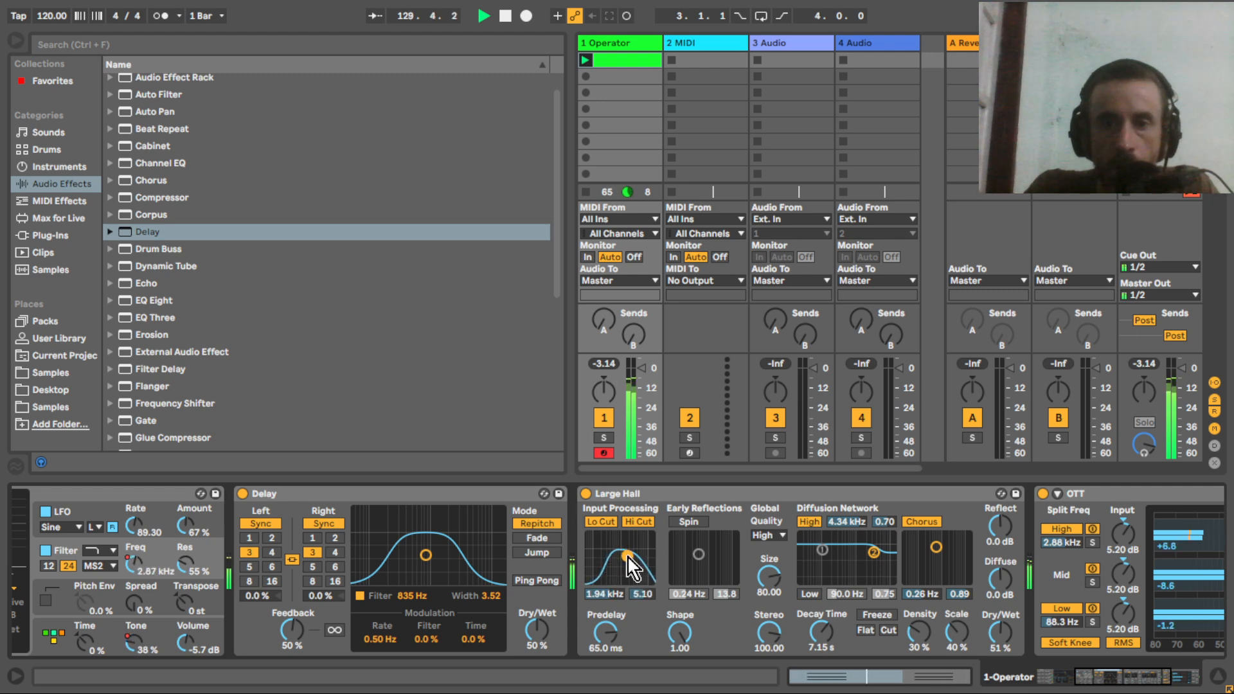
left_click(1115, 686)
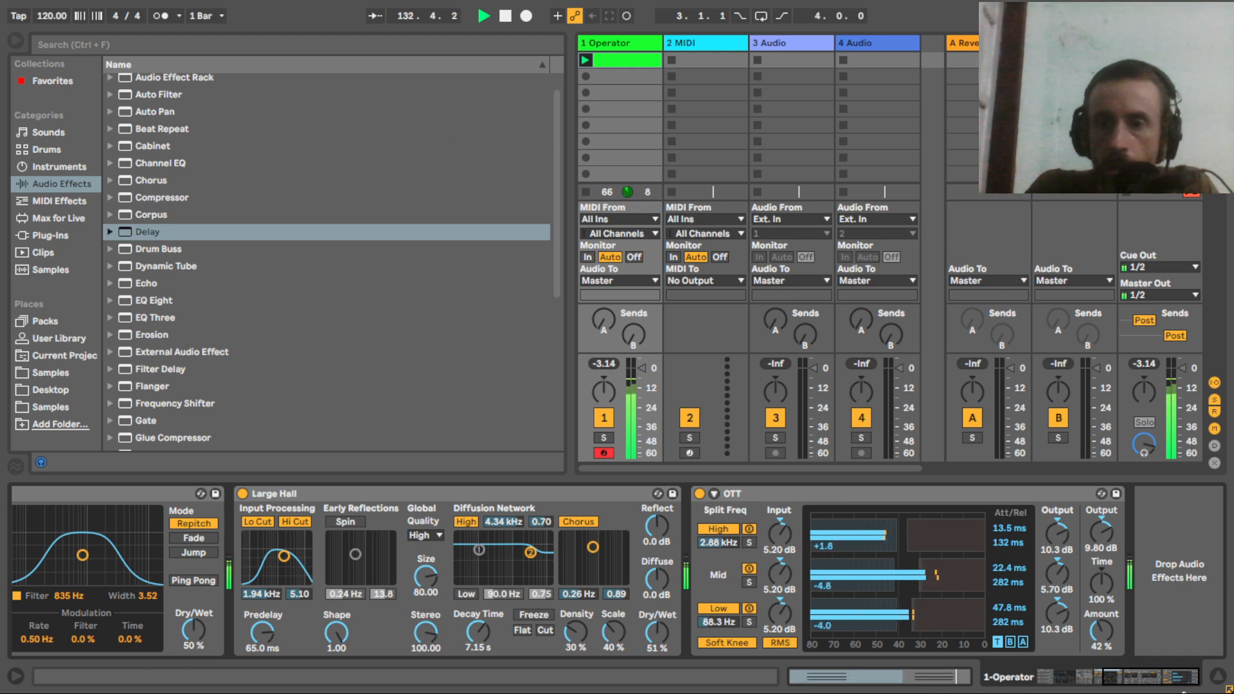
left_click_drag(1146, 681, 1088, 672)
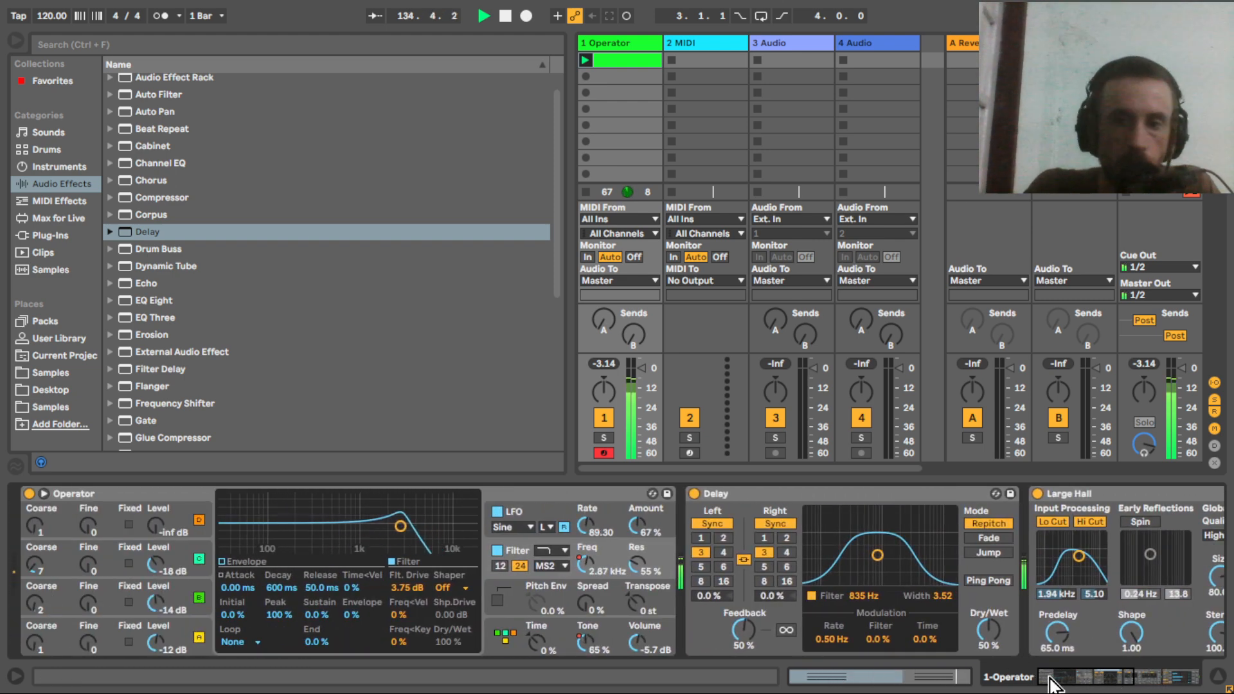
left_click_drag(1072, 686, 1145, 684)
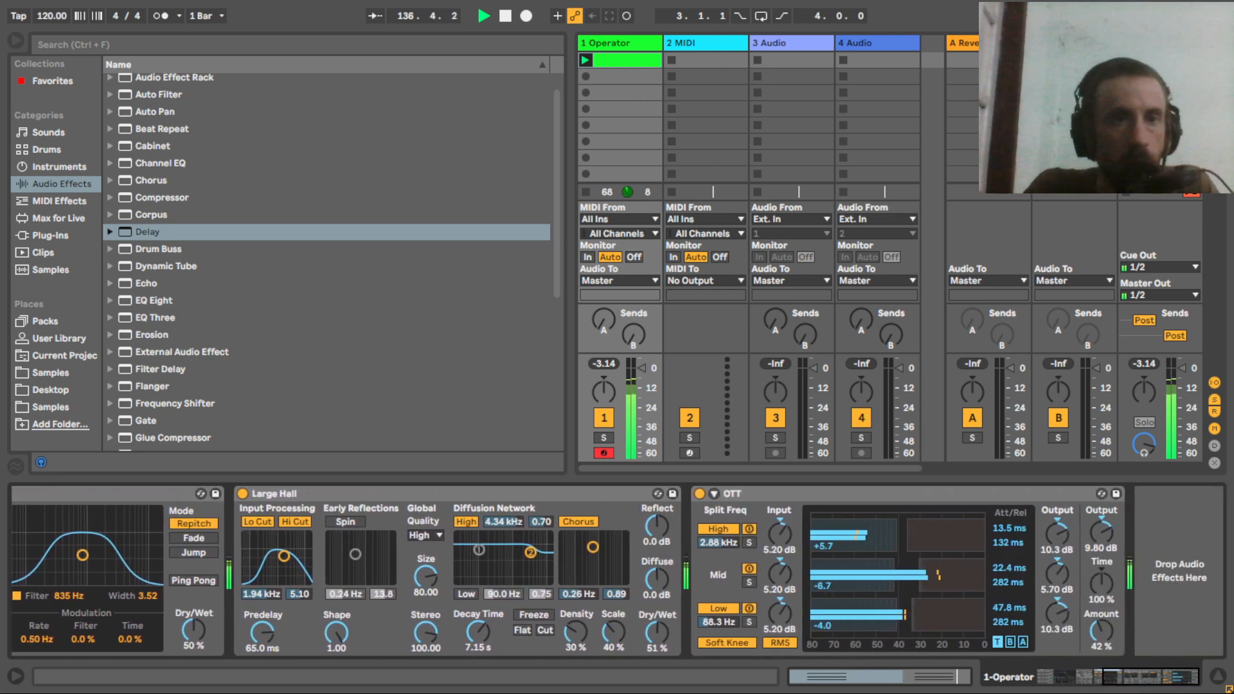
Insert a MIDI track after the first Operator track, loaded with Operator using the Noise Looped waveform on oscillator A.
left_click(633, 44)
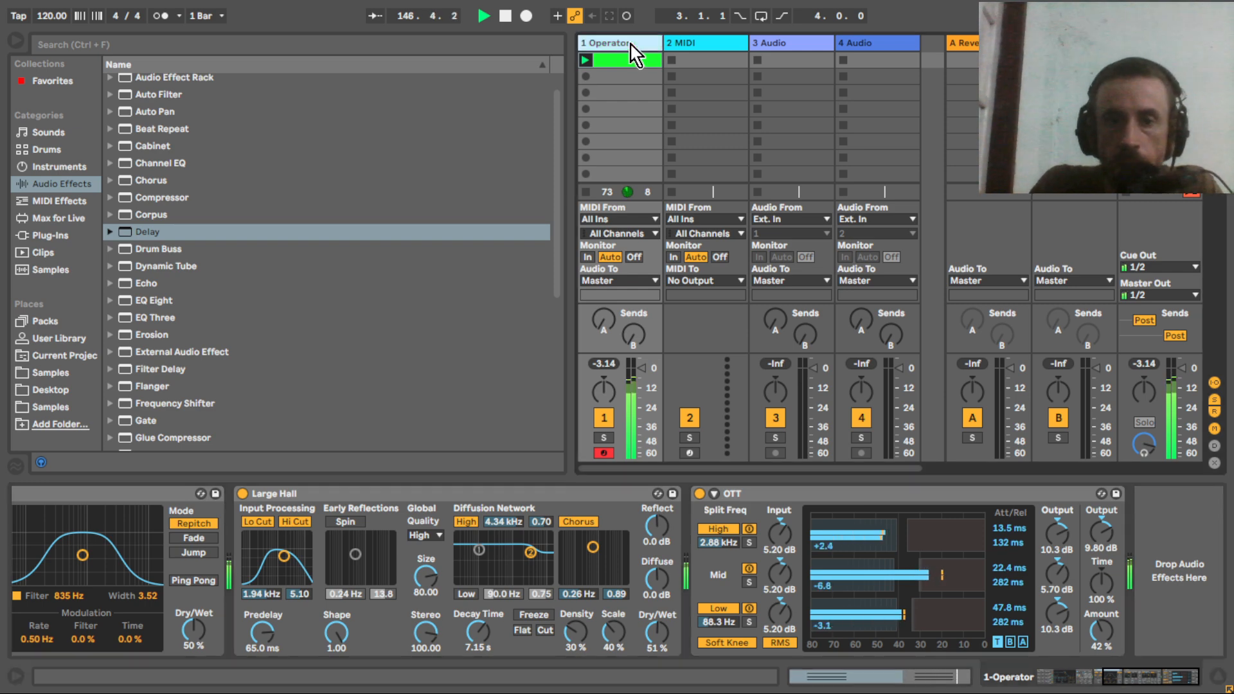
right_click(632, 45)
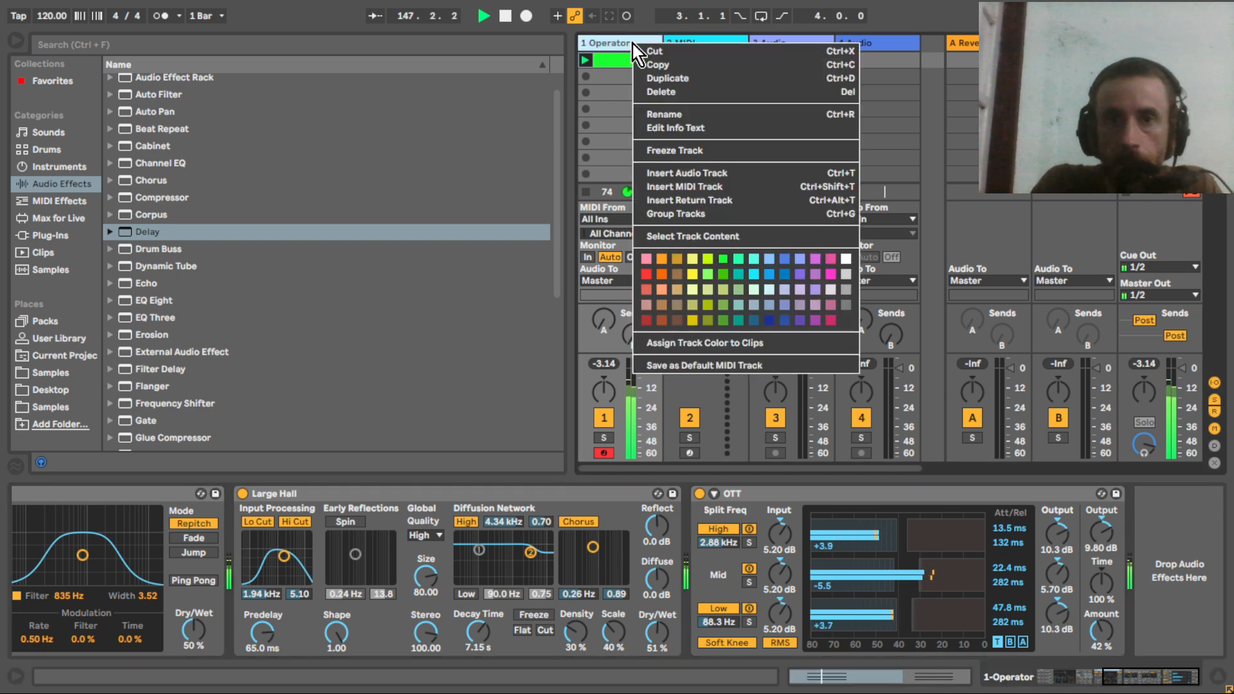
left_click(704, 187)
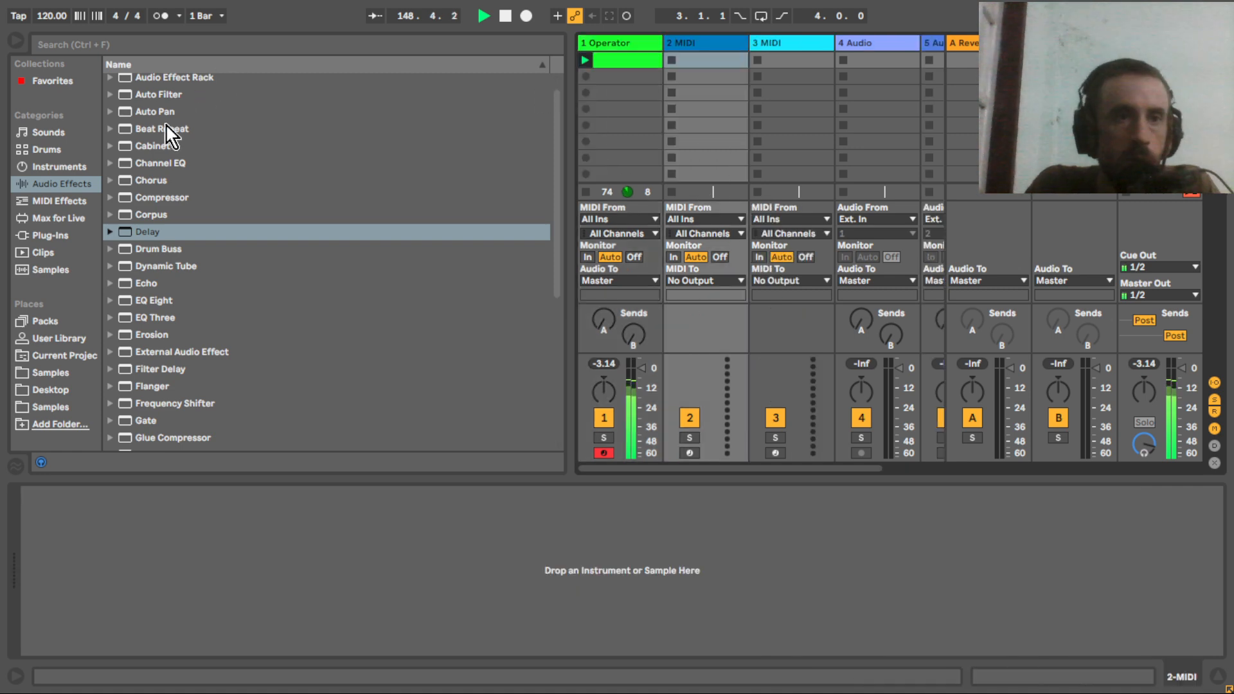
left_click(71, 167)
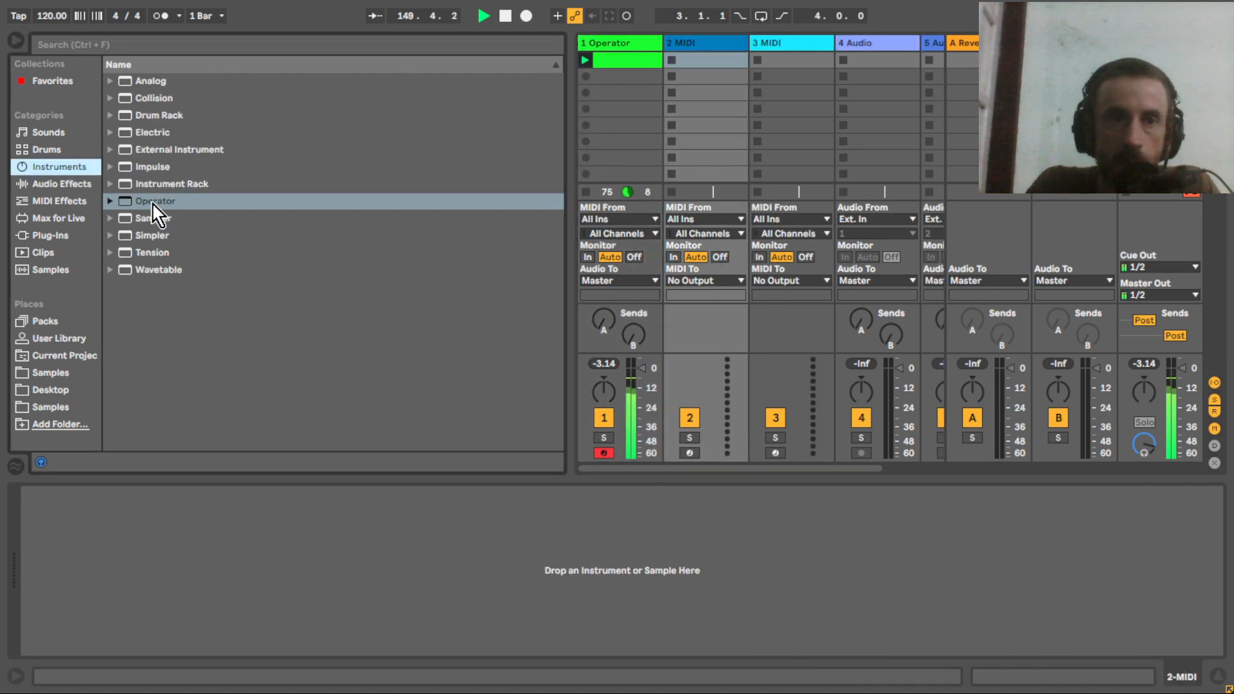
left_click_drag(157, 202, 666, 111)
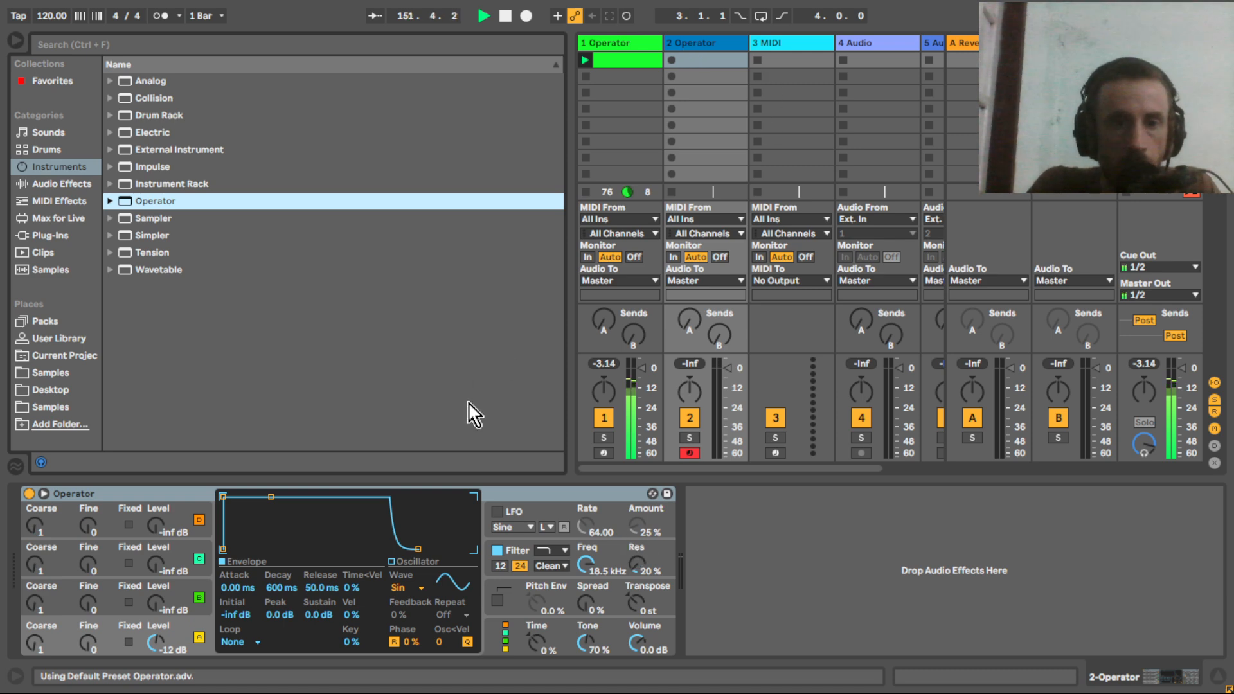
left_click(405, 588)
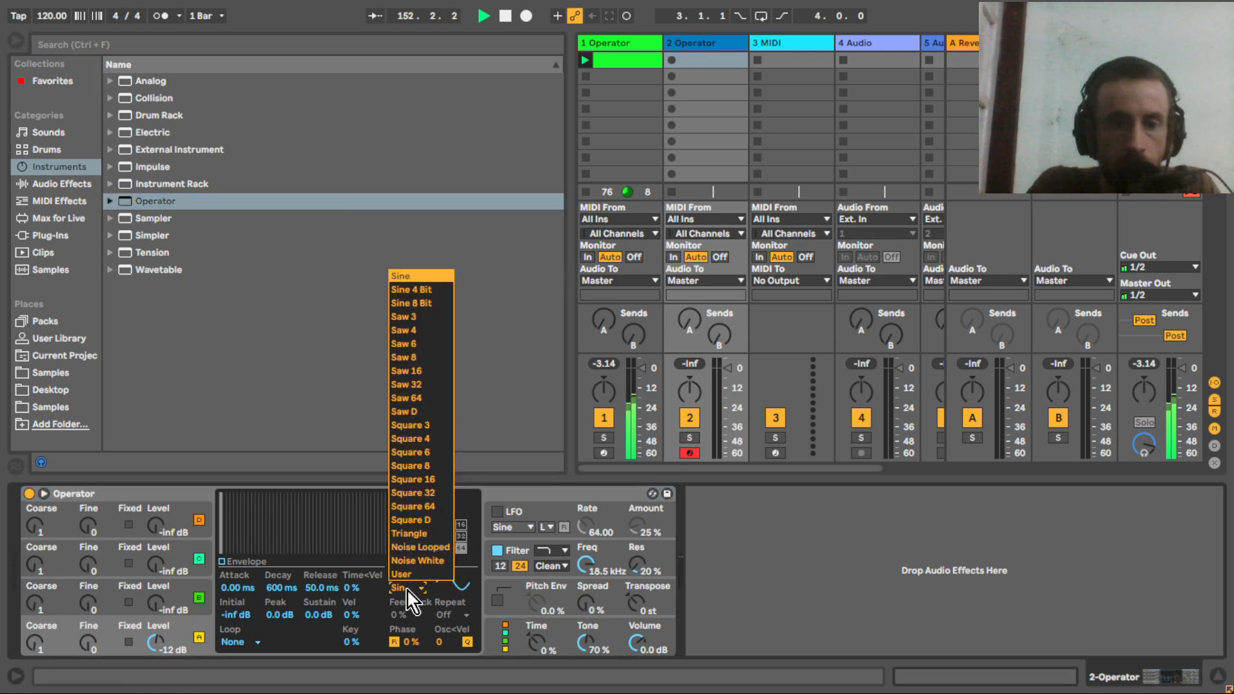
left_click(423, 548)
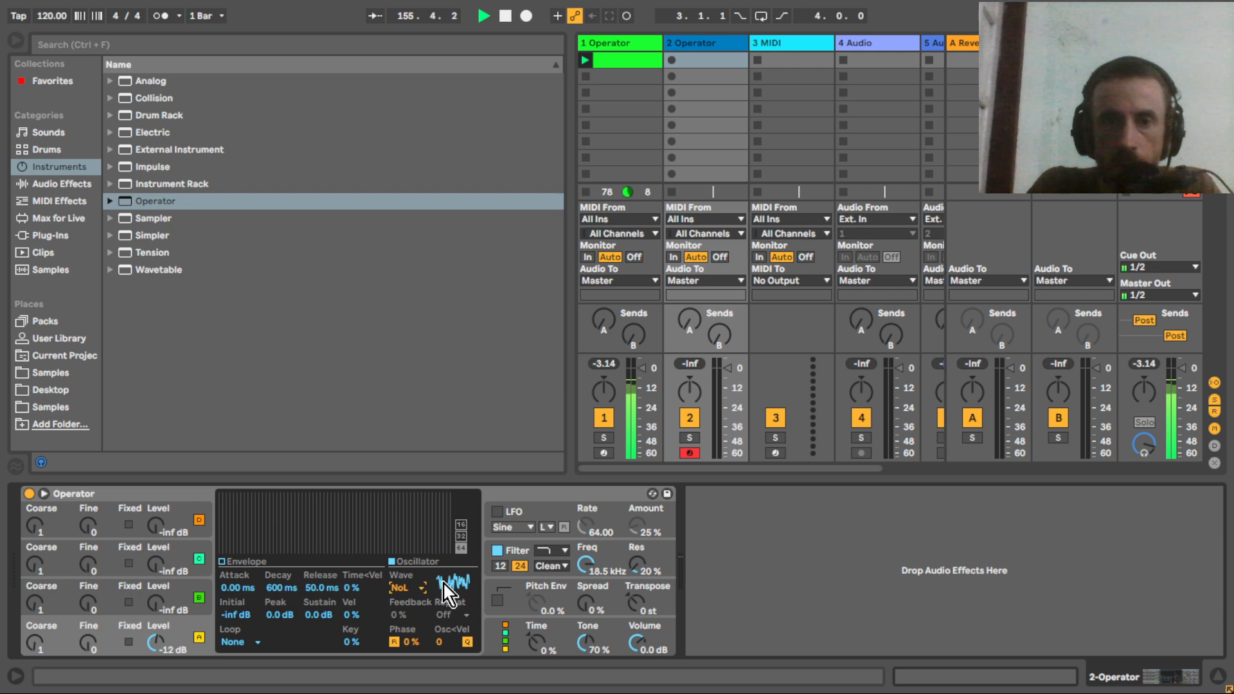
Create a one-bar clip on the second Operator track with sixteenth C3 notes at 1.1.1 and 1.1.3, the second at velocity 48.
double_click(710, 64)
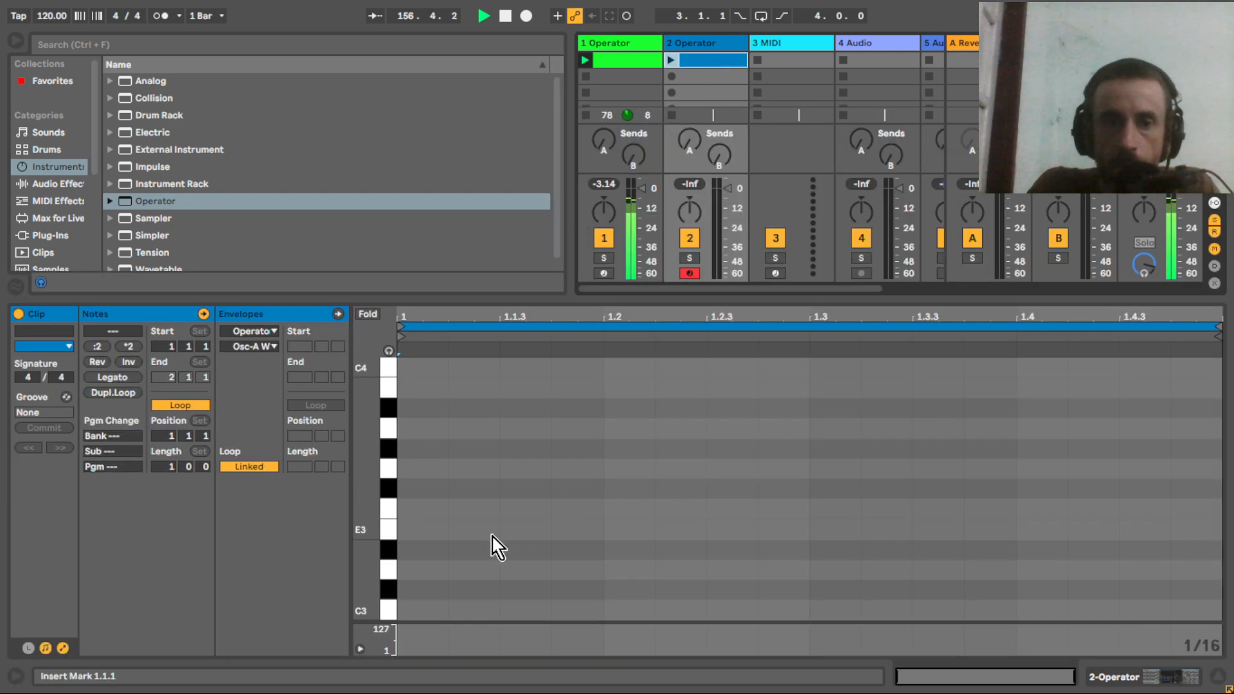
double_click(424, 611)
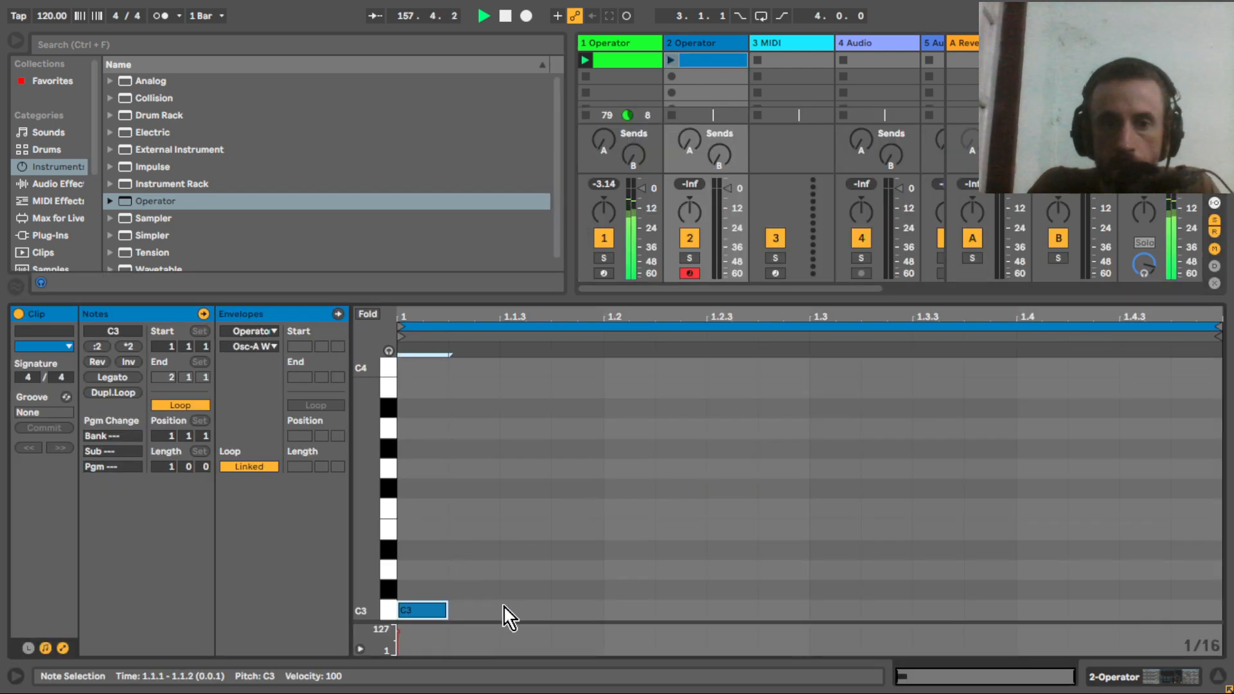
left_click_drag(501, 611, 427, 611)
key("ctrl+d")
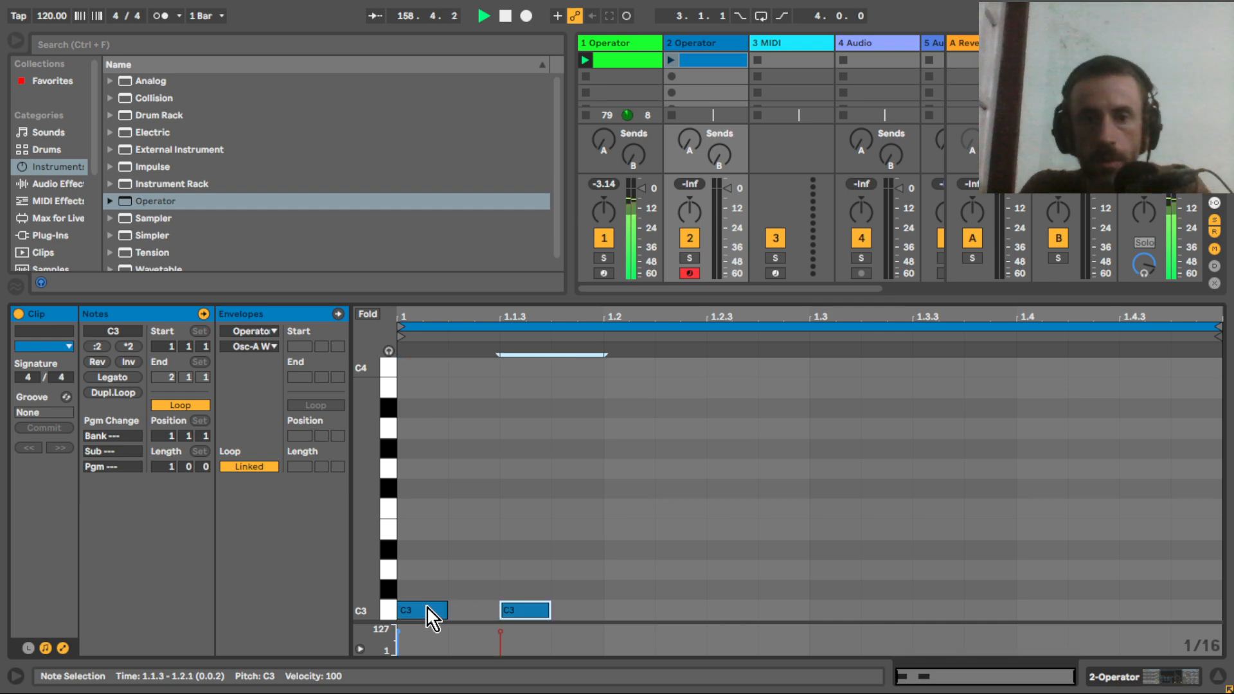
left_click_drag(501, 632, 501, 644)
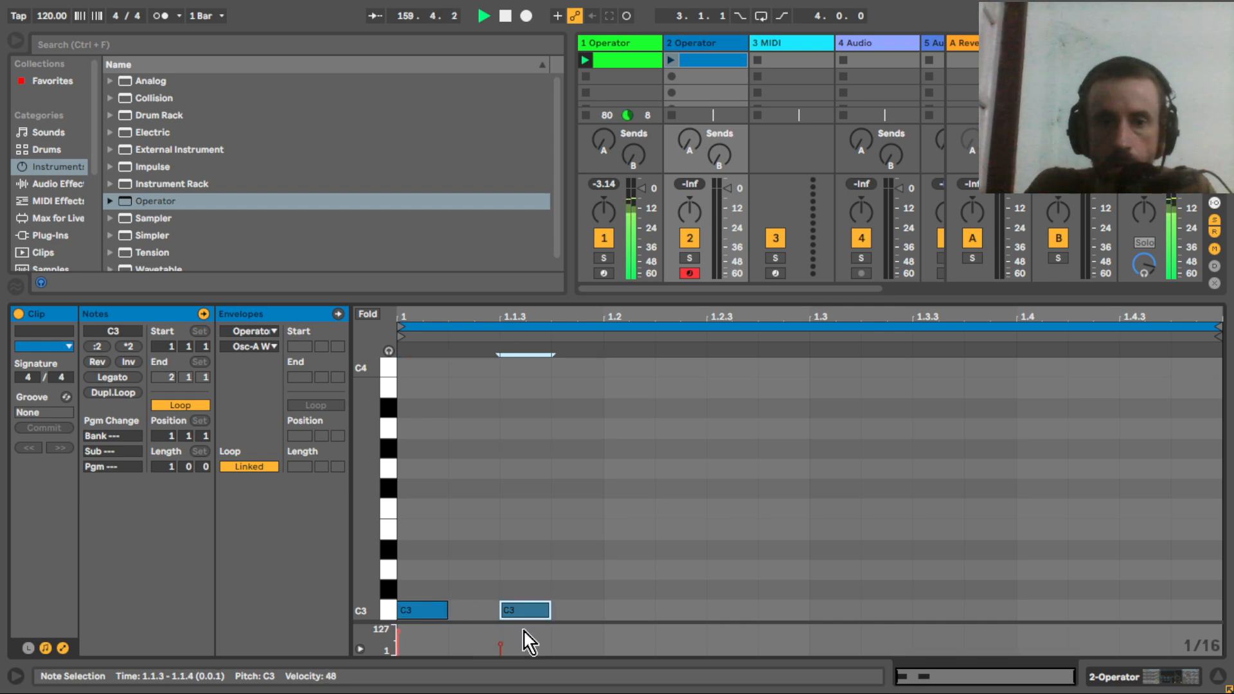
Add C3 sixteenth notes at velocity 81 on 1.1.4, 1.2.3, 1.3, 1.3.3, 1.4 and 1.4.3.
double_click(578, 611)
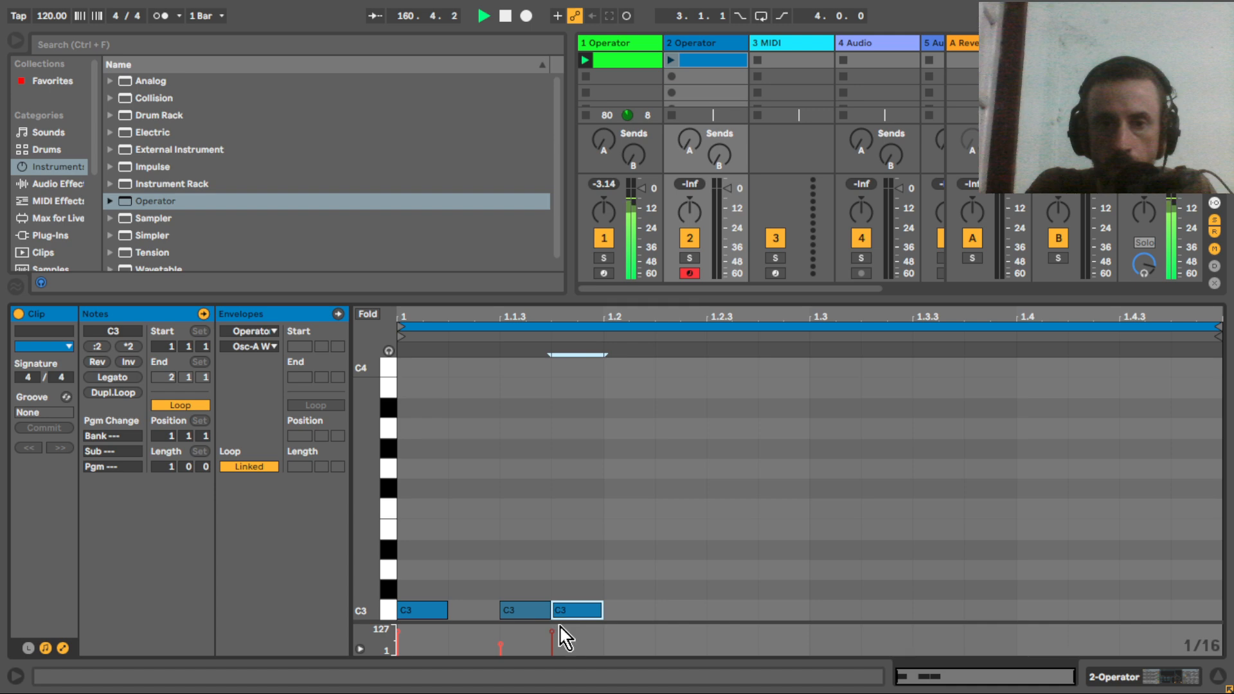
left_click_drag(553, 638, 553, 642)
double_click(630, 611)
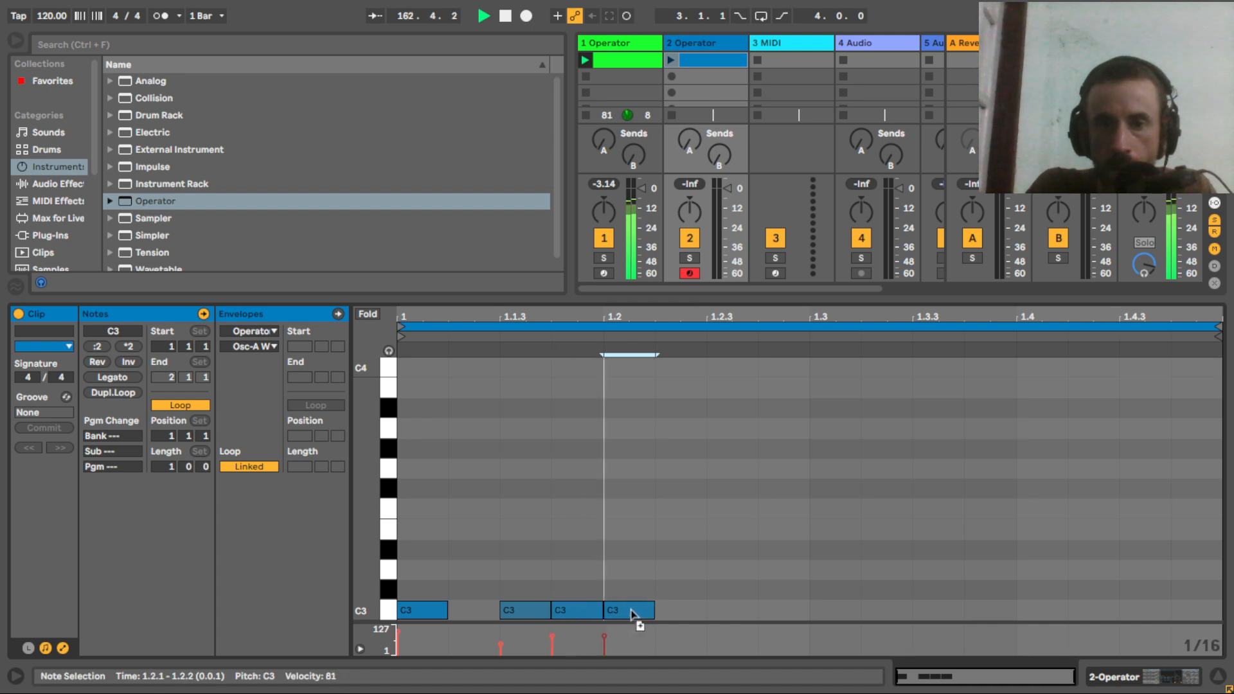
left_click_drag(630, 611, 1137, 610)
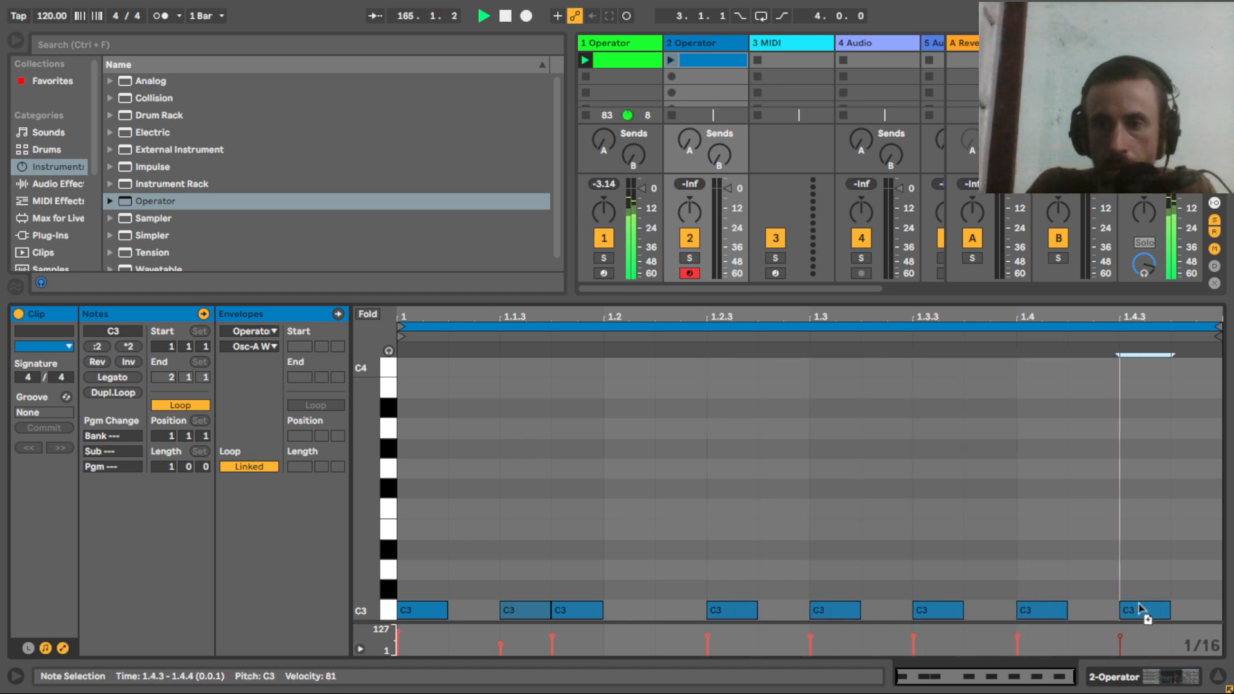
Launch the noise clip and lower the sustain of oscillator A's envelope to -inf dB.
left_click(671, 60)
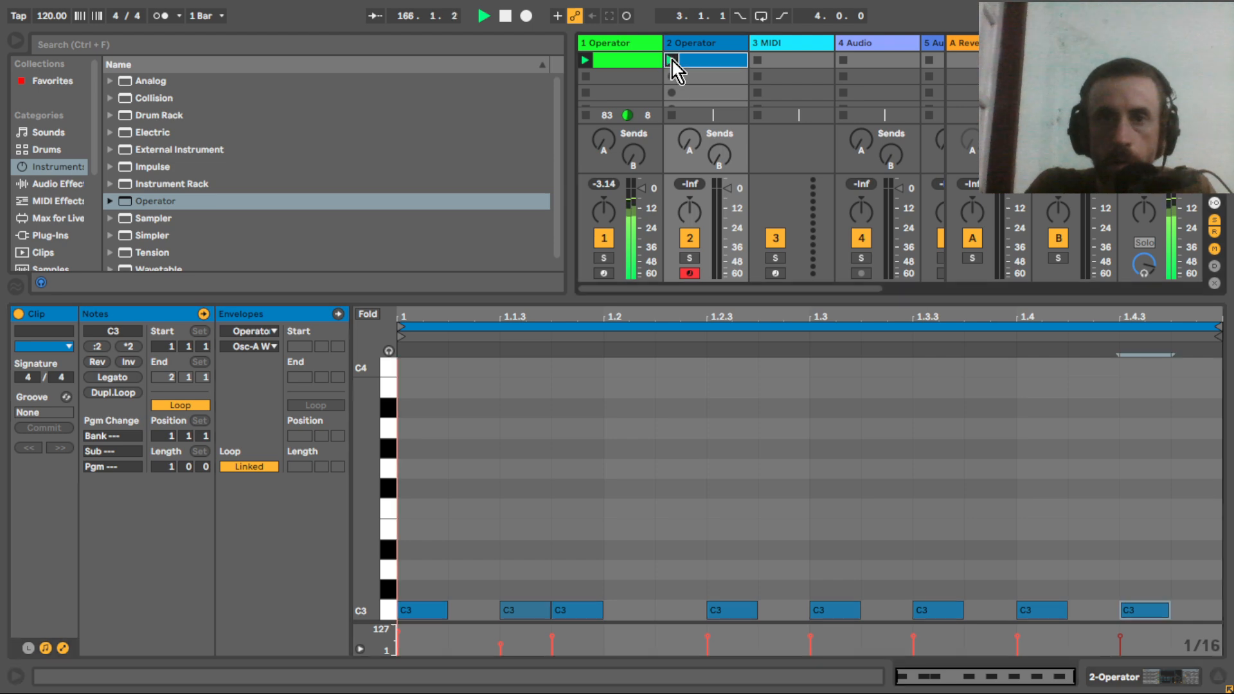
left_click(702, 47)
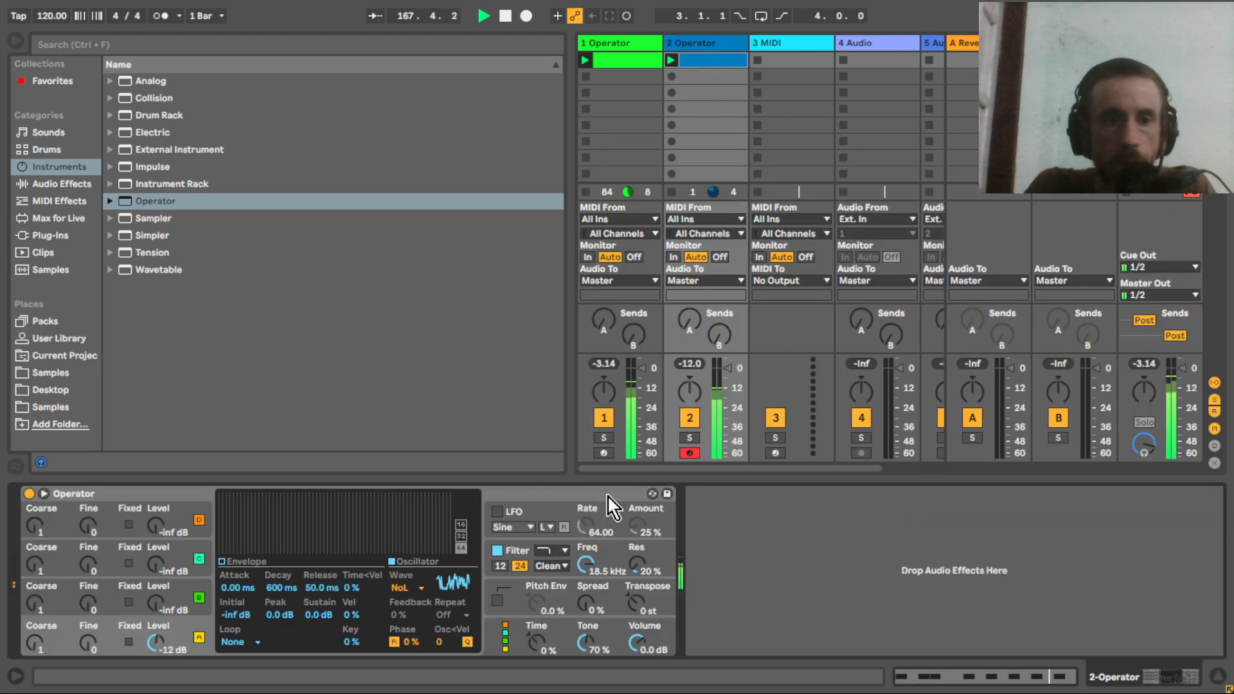
left_click_drag(319, 615, 319, 687)
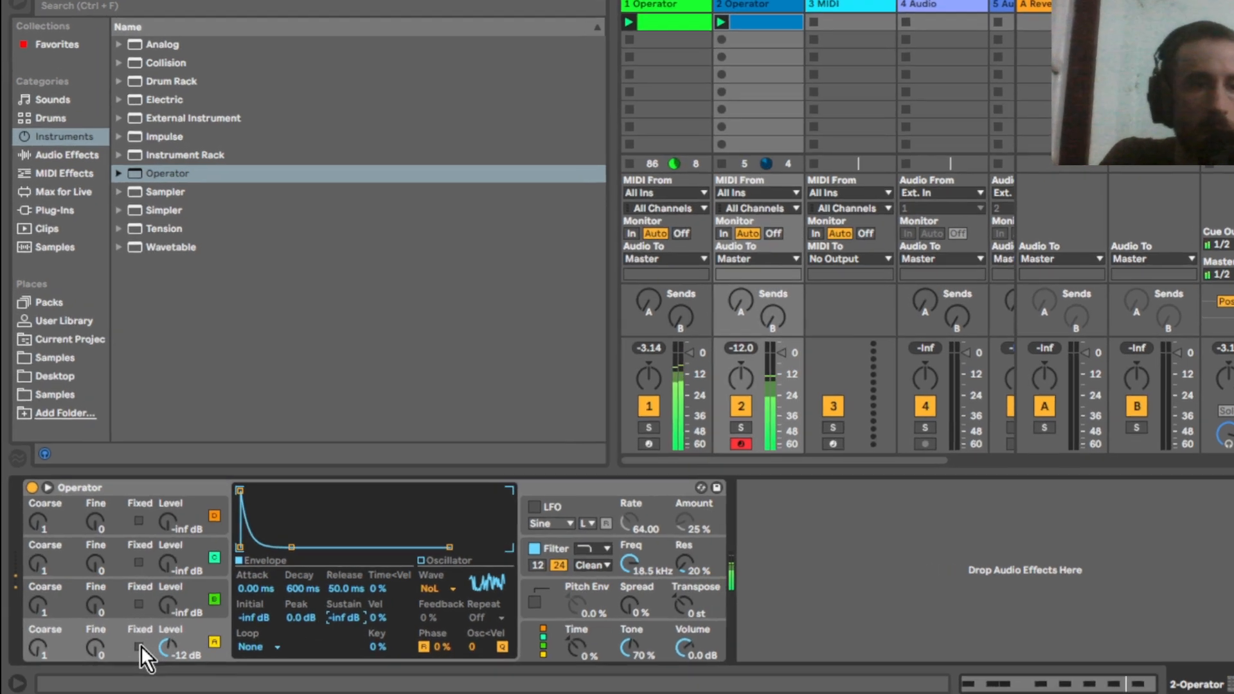
Fix oscillator A's frequency at 218 Hz and map velocity to Volume with an amount of 65.63.
left_click(140, 646)
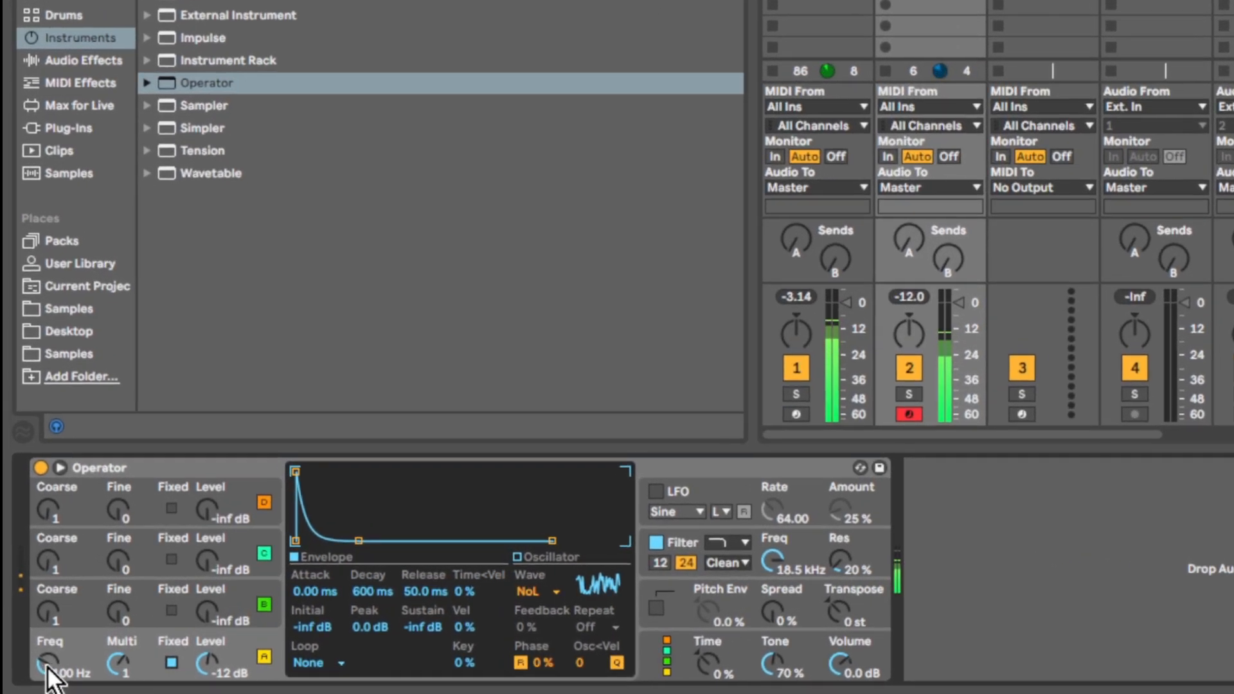
left_click_drag(48, 667, 47, 659)
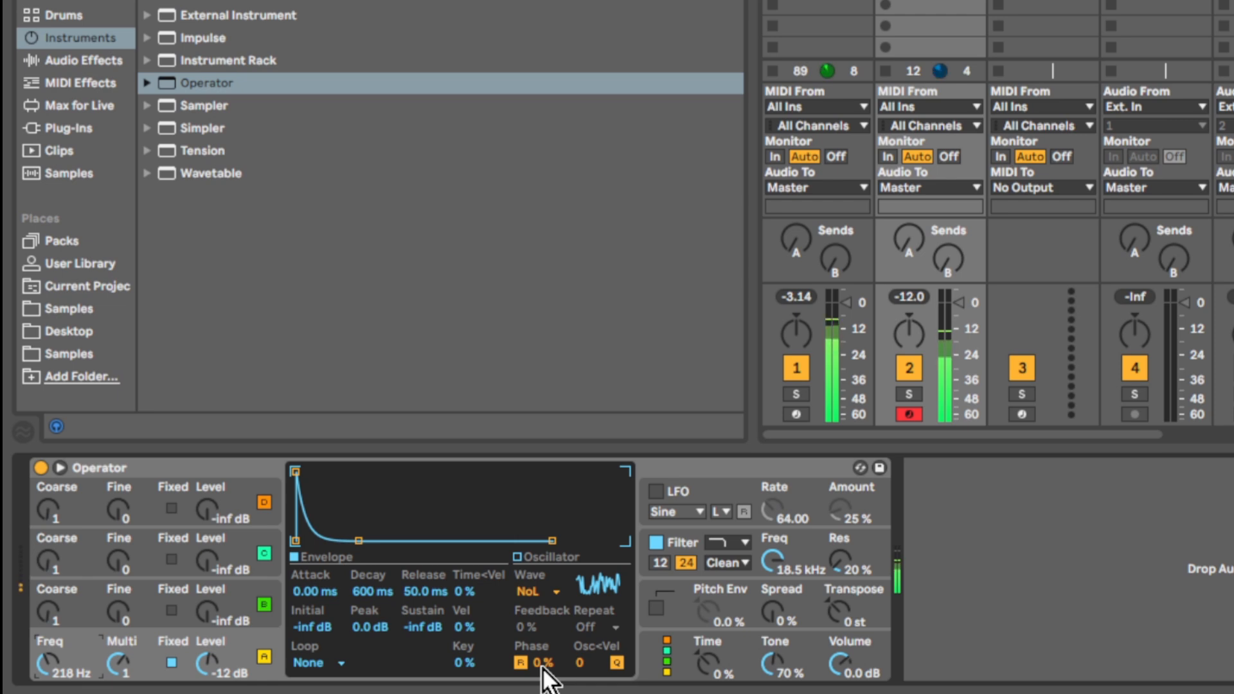
left_click(649, 678)
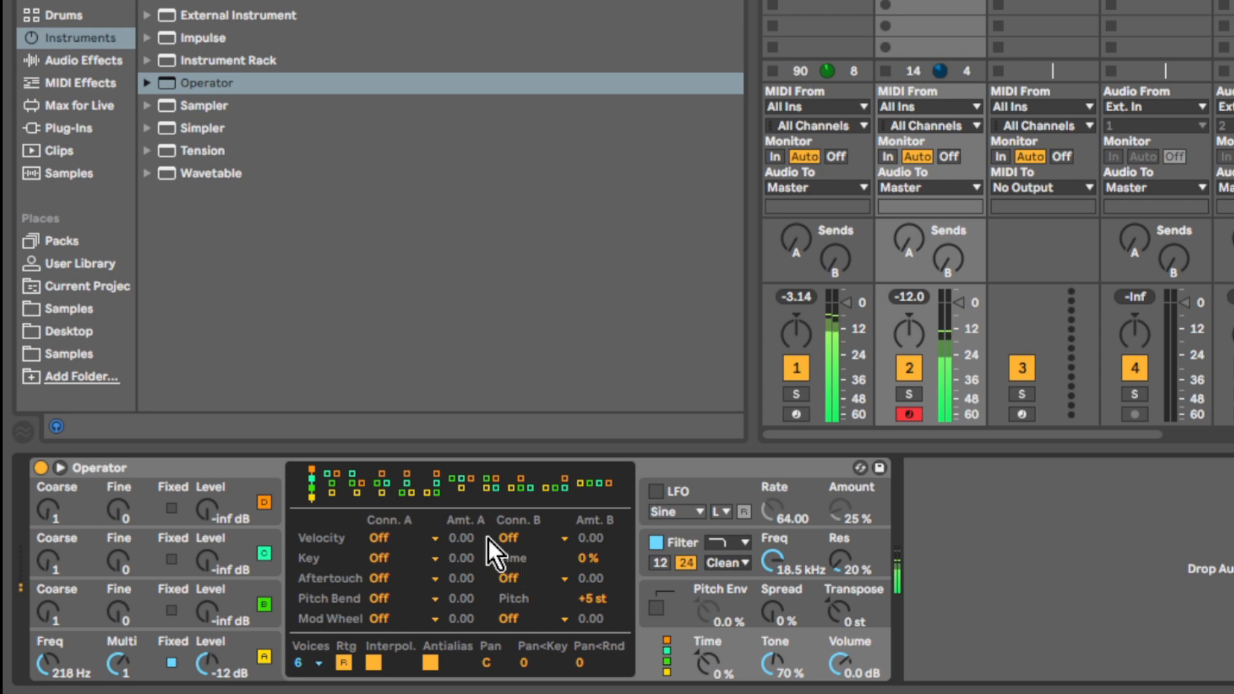
left_click(419, 538)
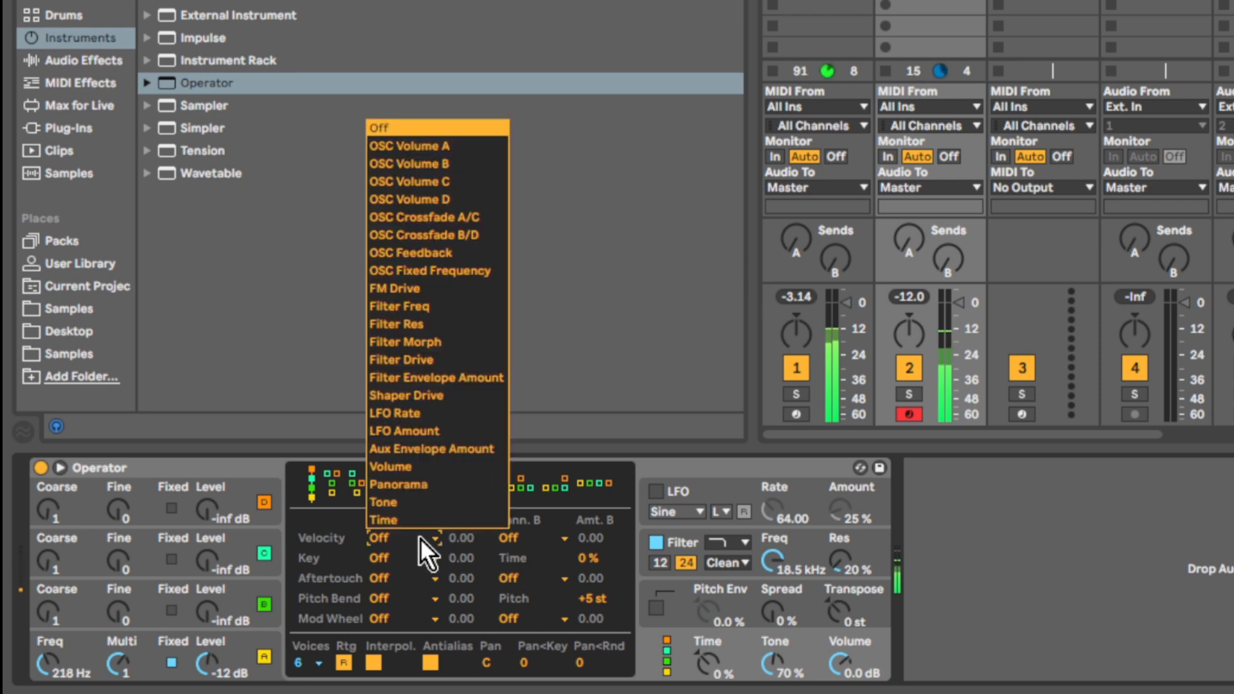
left_click(415, 468)
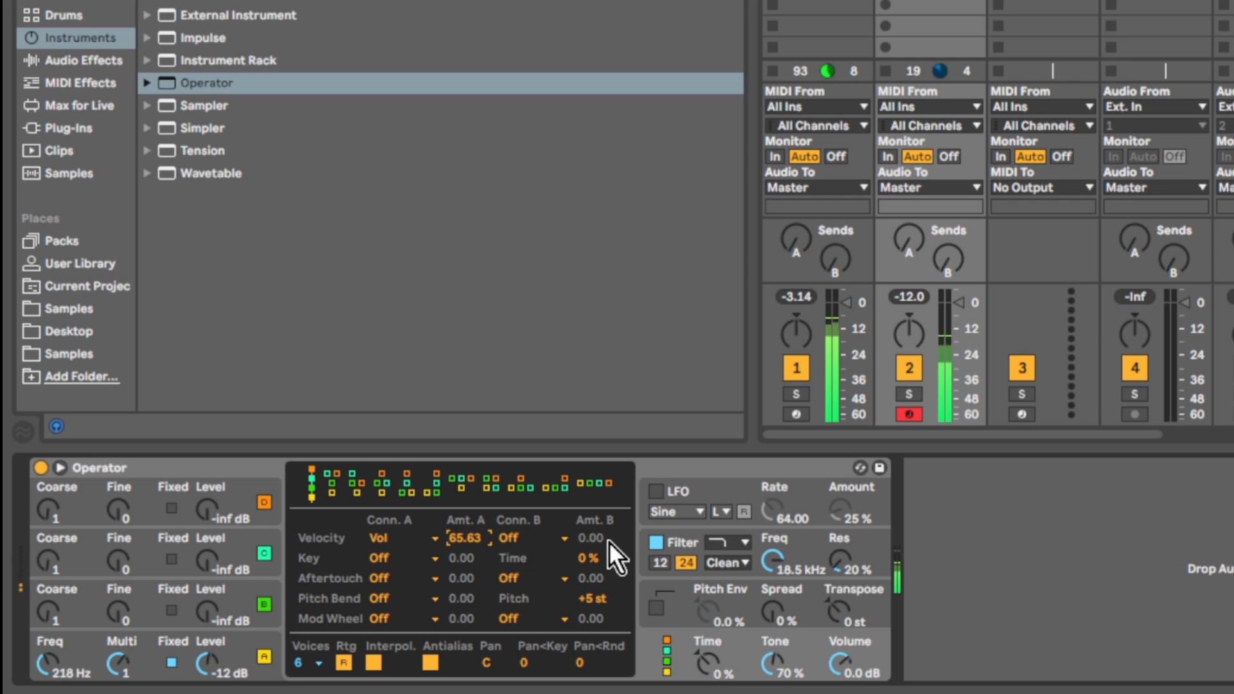
Change Operator's filter type to band-pass and set its frequency to 5.73 kHz.
left_click(720, 542)
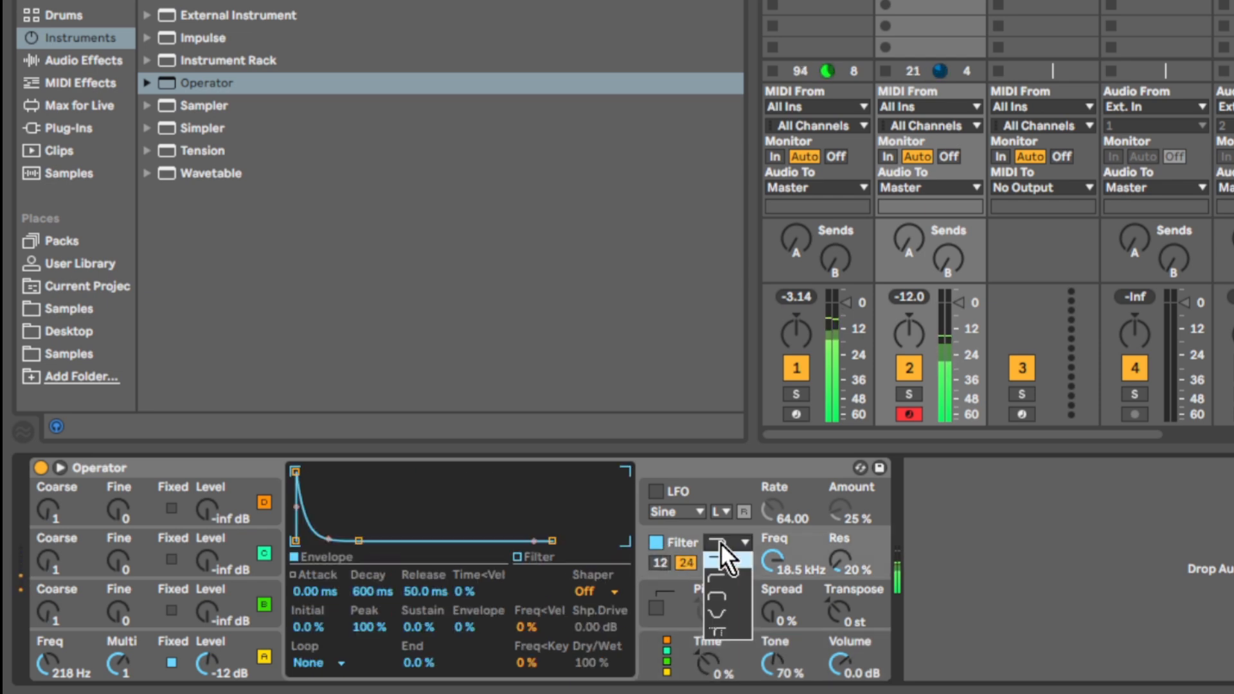
left_click(726, 591)
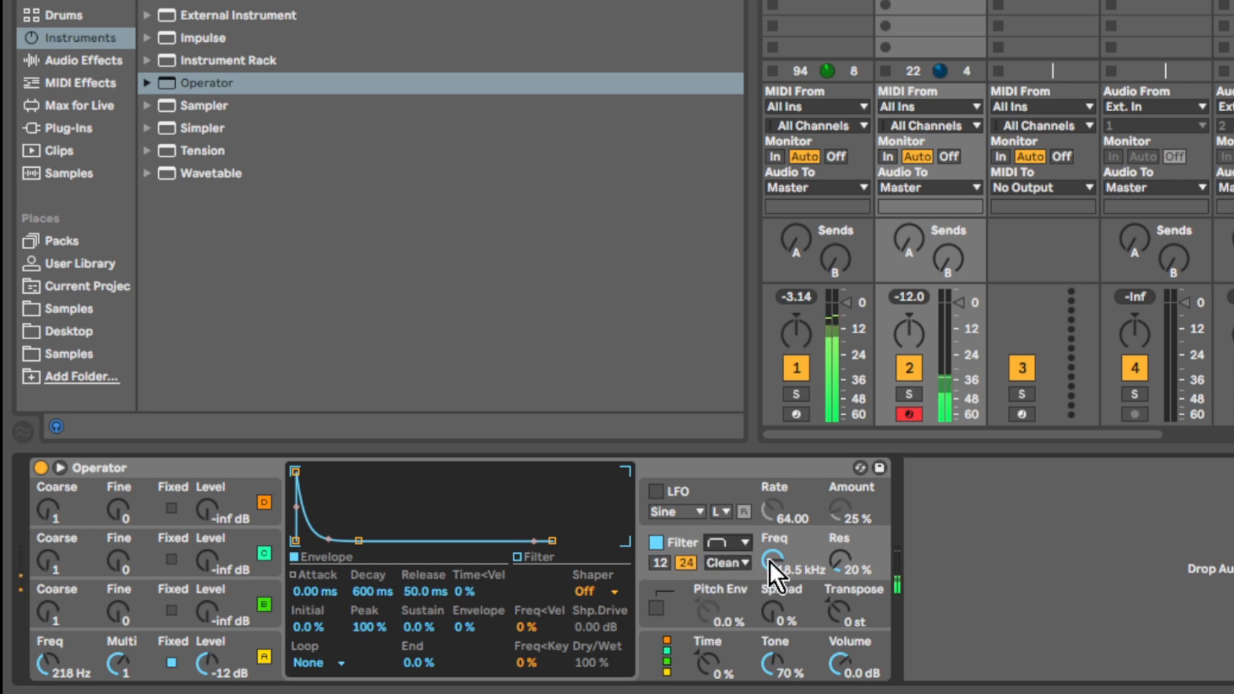
left_click_drag(769, 560, 769, 588)
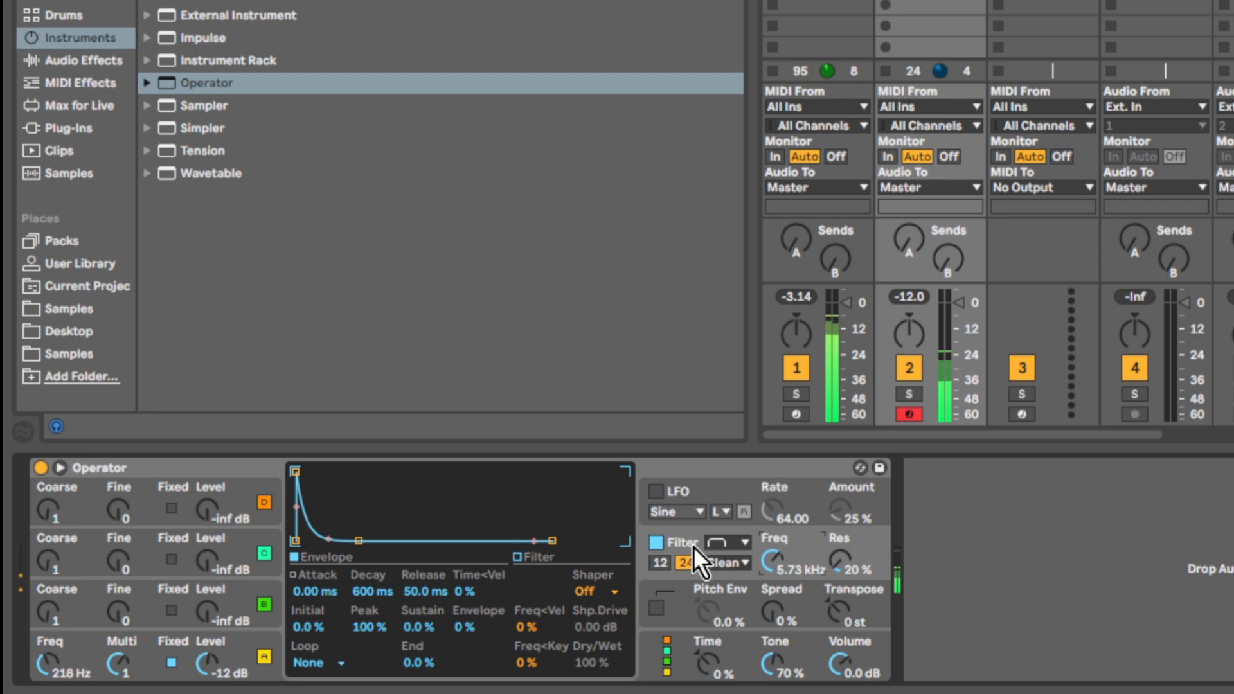
Map velocity to Filter Freq as the second connection with an amount of 73.44, and lower the filter frequency to 2.67 kHz.
left_click(666, 645)
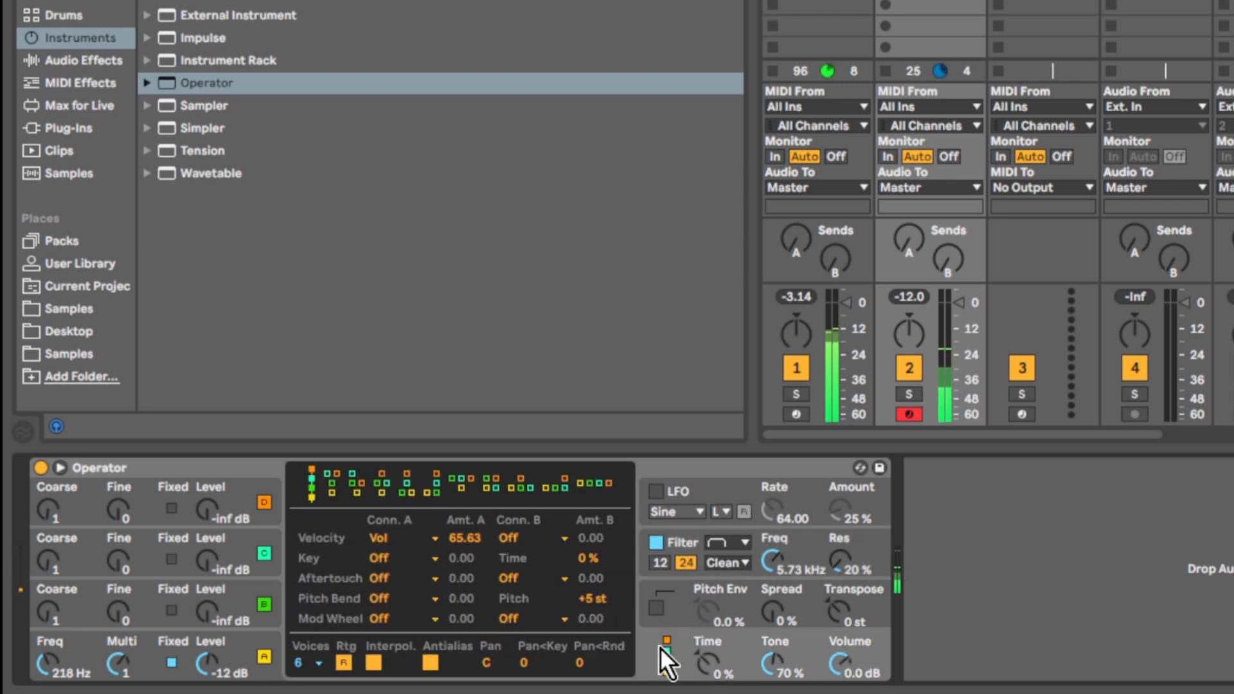
left_click(533, 538)
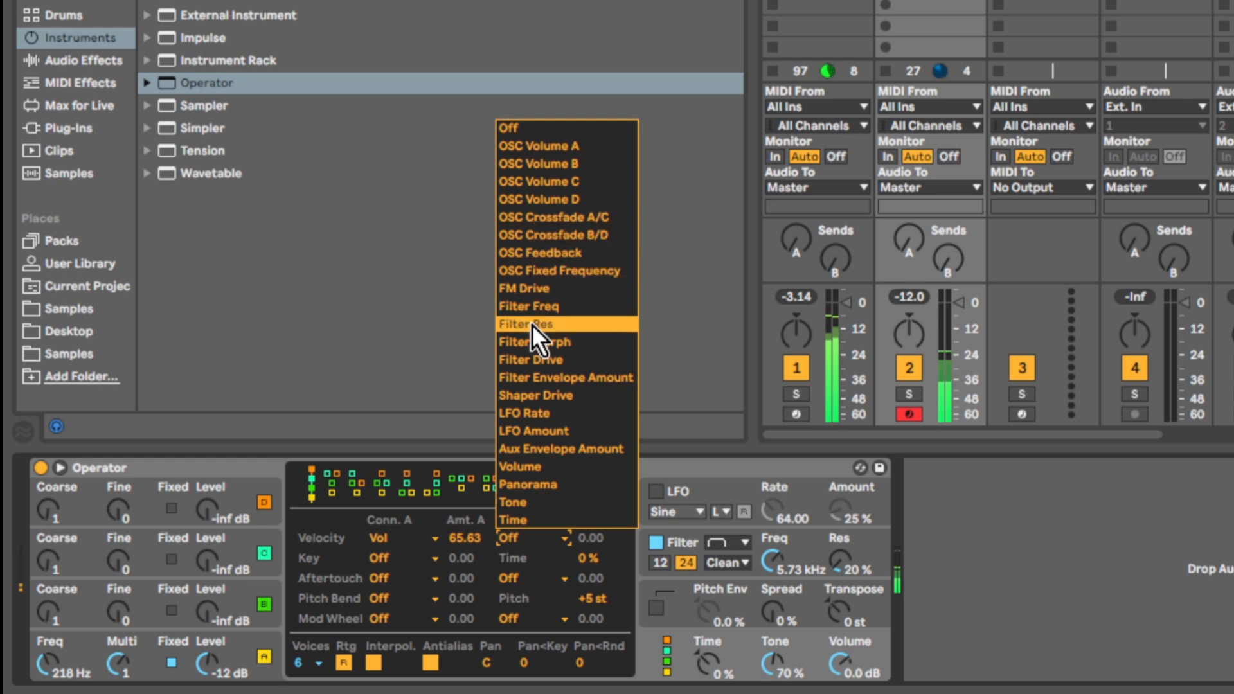
left_click(534, 307)
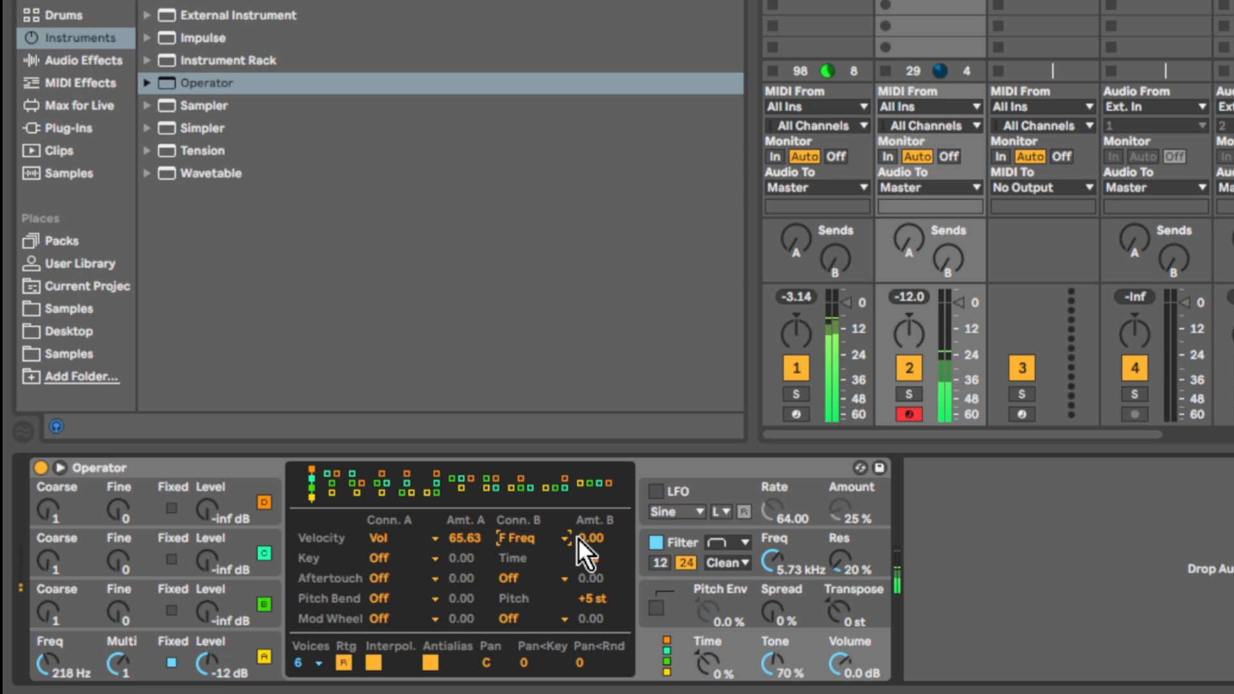
left_click_drag(577, 537, 577, 493)
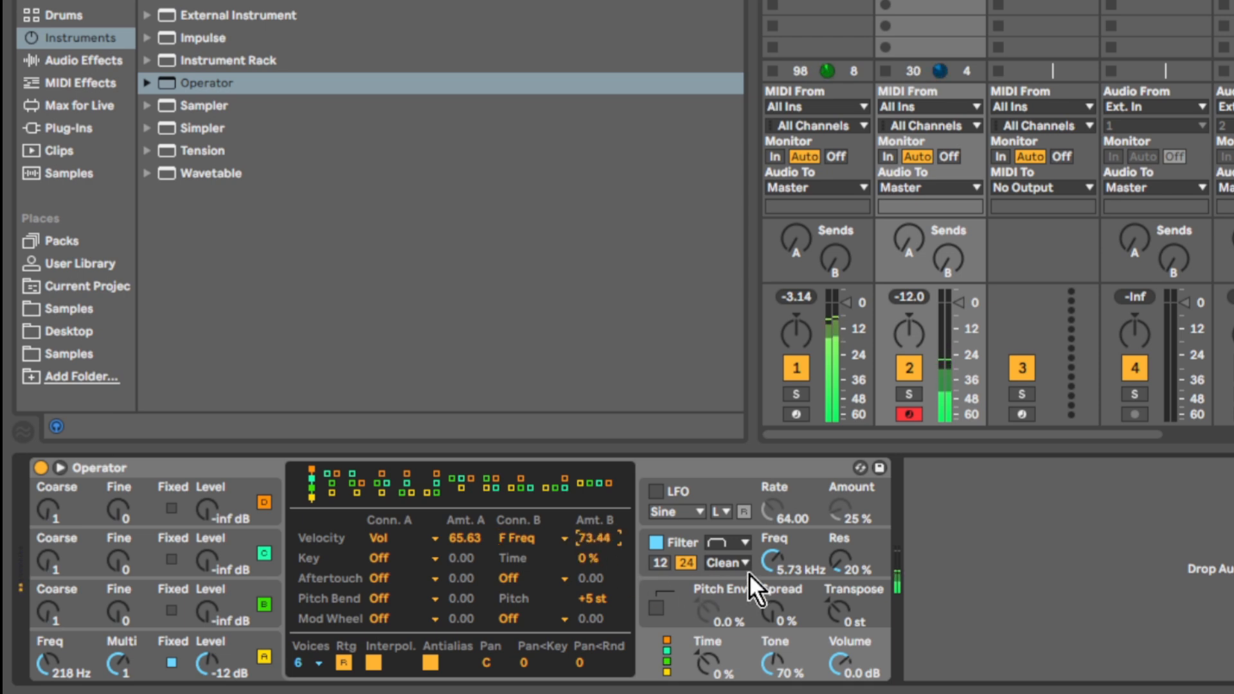
left_click_drag(766, 567, 766, 582)
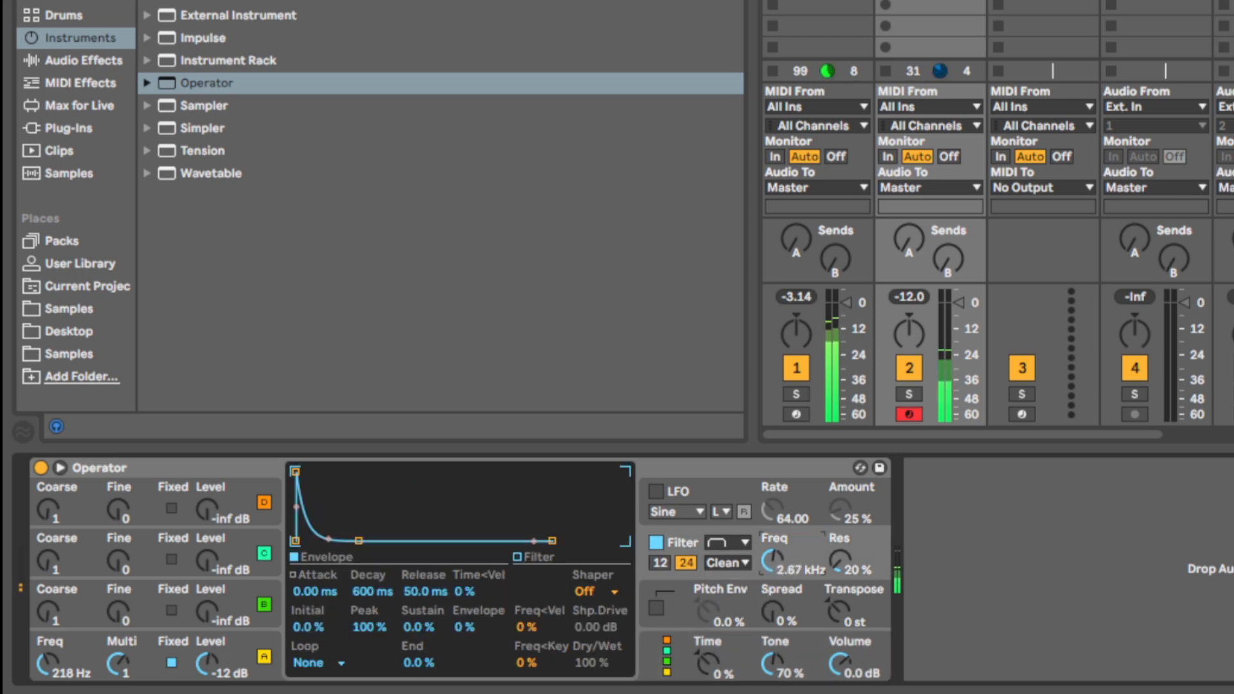
Invert the velocity-to-filter-frequency amount to -73.44 and set the filter frequency to 7.78 kHz.
left_click(658, 665)
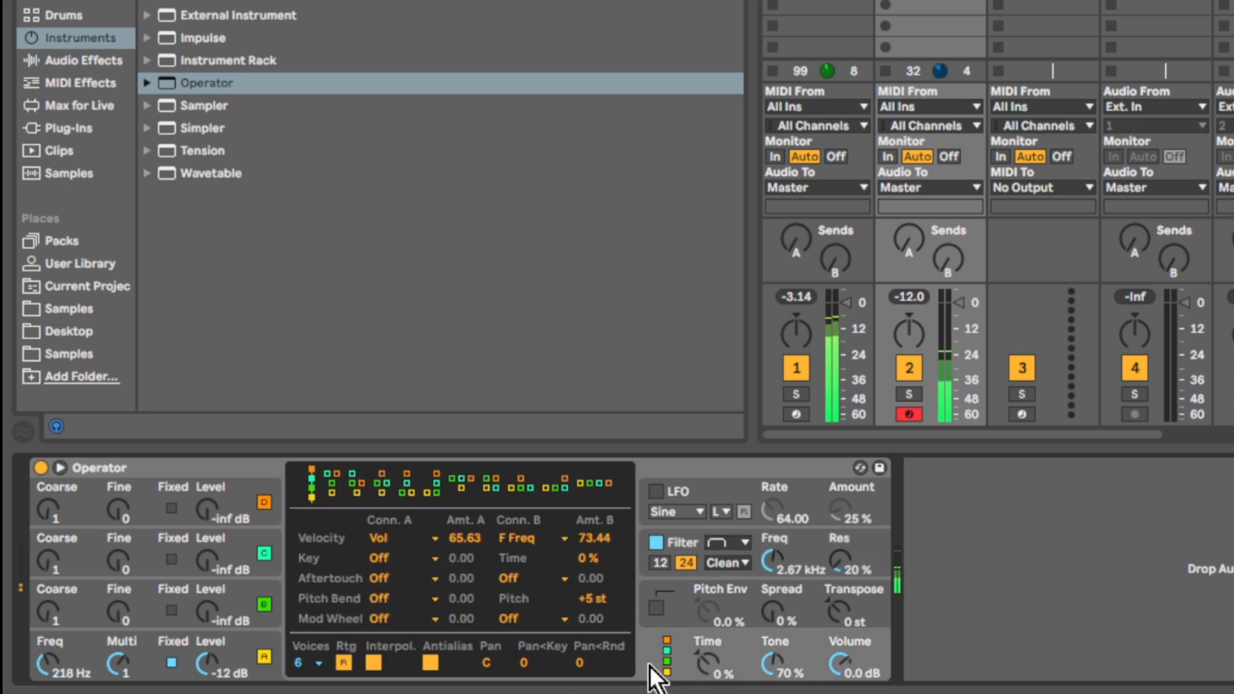
left_click_drag(605, 544, 605, 649)
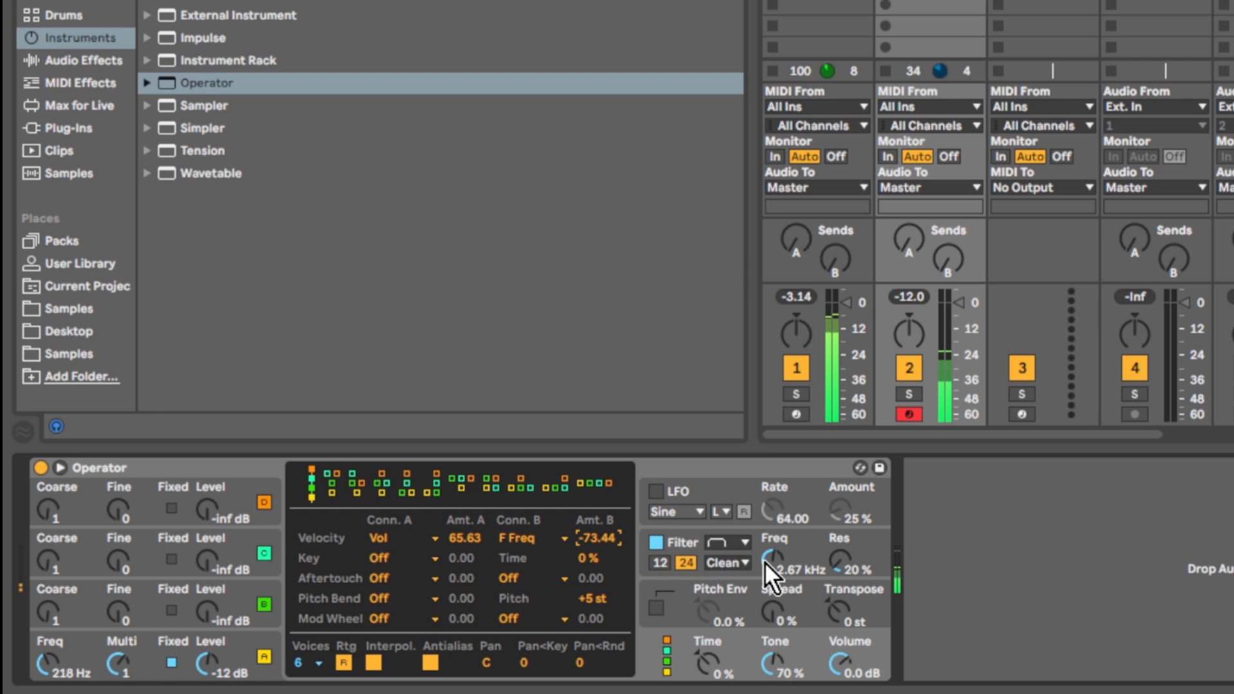
left_click_drag(765, 562, 764, 549)
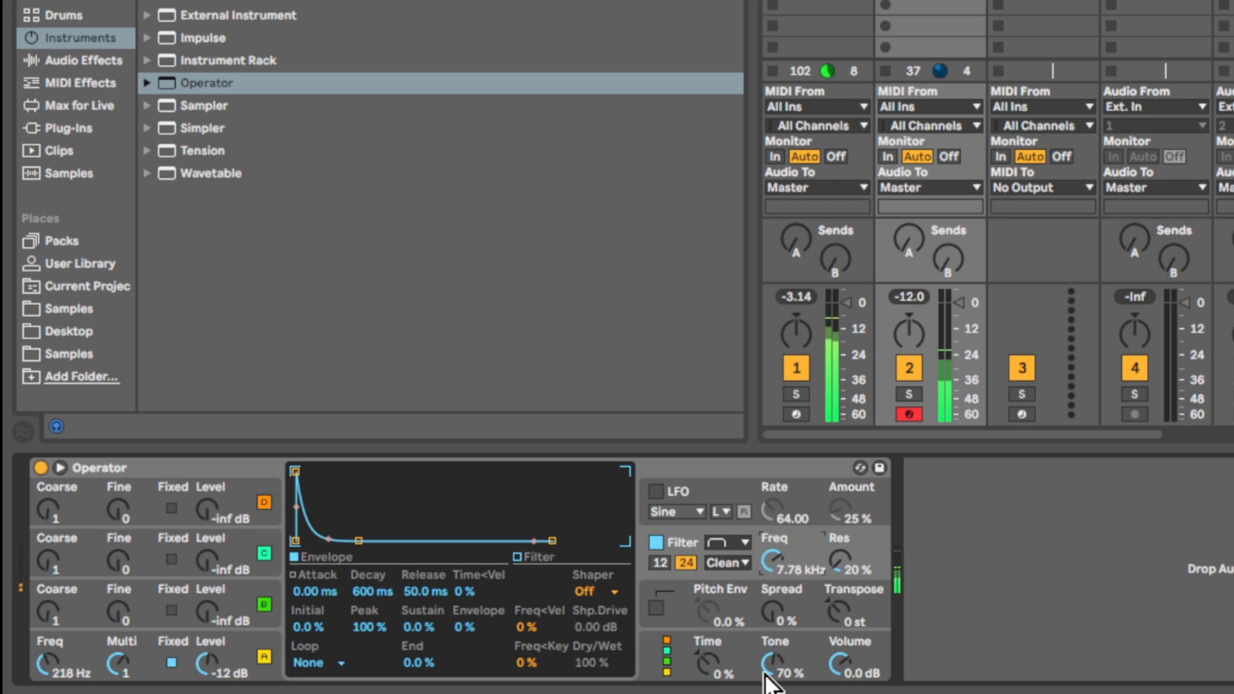
Record automation of Operator's global Time control into the playing noise clip, and show oscillator A's settings again.
mouse_move(707, 662)
left_mouse_down()
mouse_move(706, 674)
mouse_move(707, 655)
left_mouse_up()
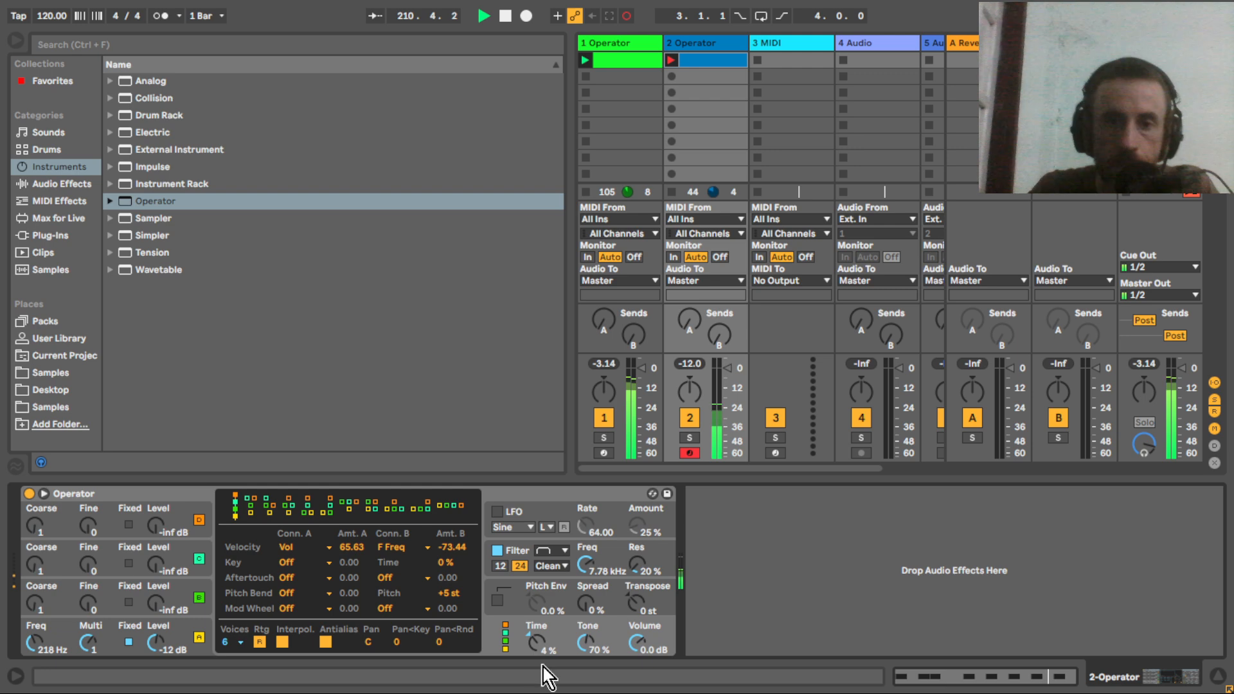
left_click_drag(545, 655, 545, 637)
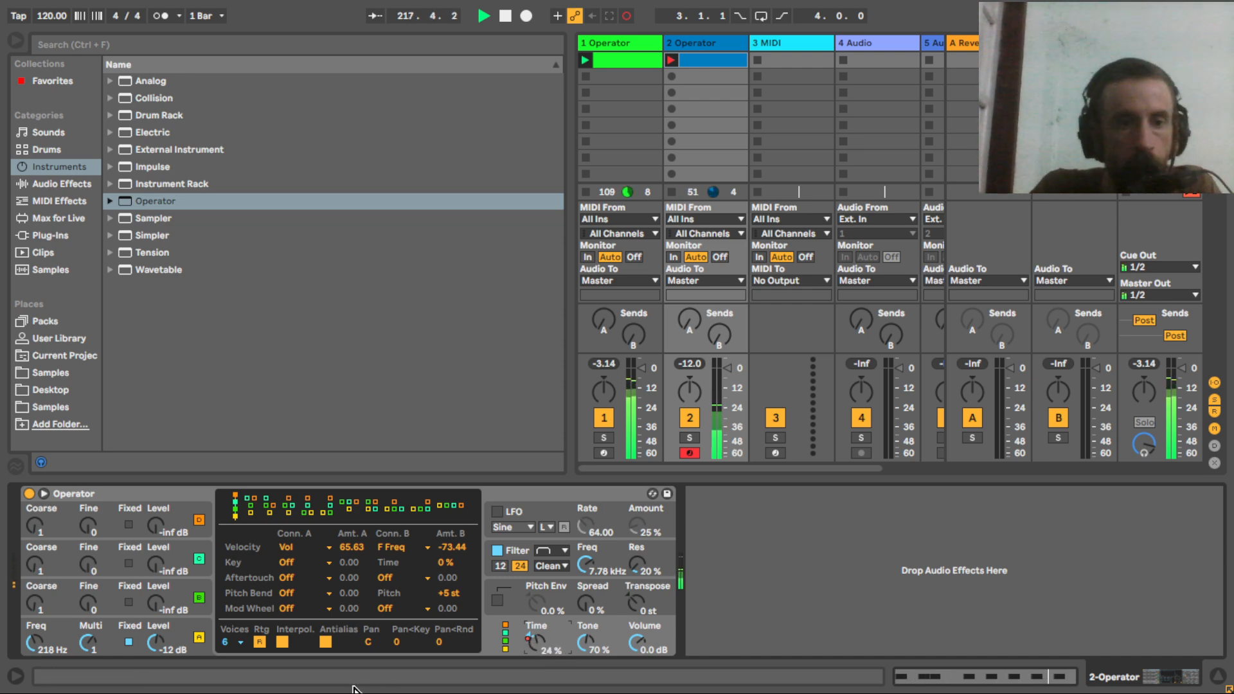
left_click(167, 633)
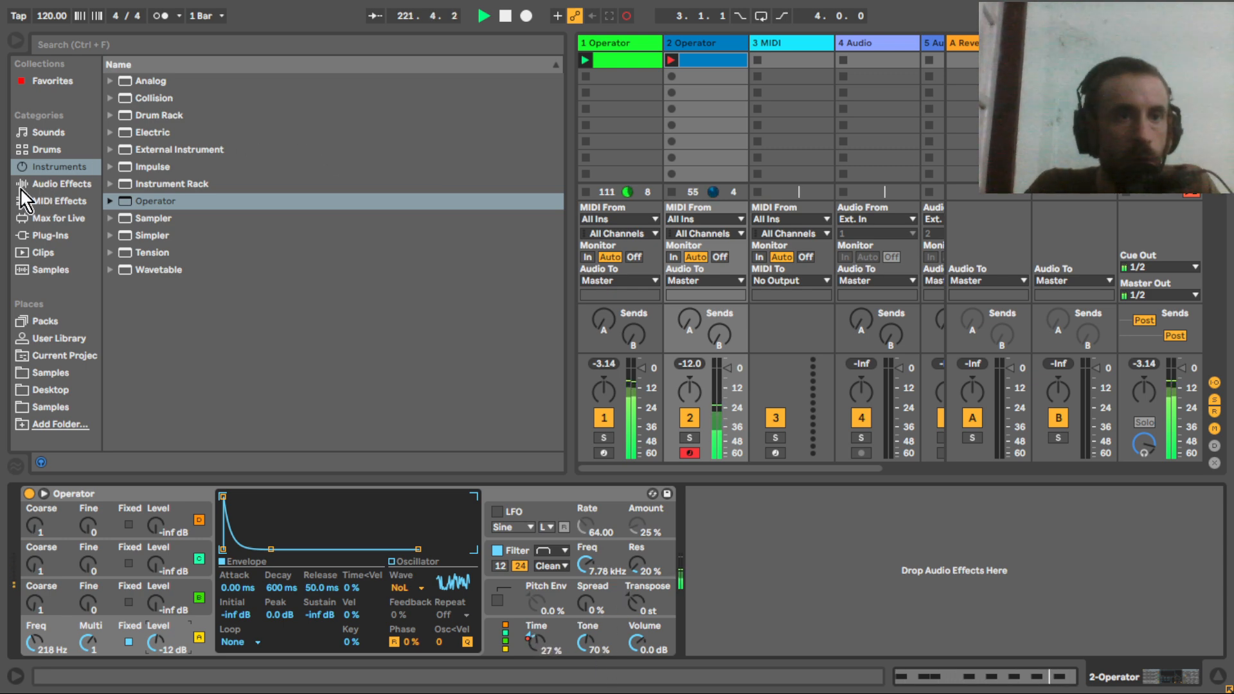
Add the Ambience Medium room reverb preset after the noise Operator and lower its Dry/Wet to 37%.
left_click(53, 183)
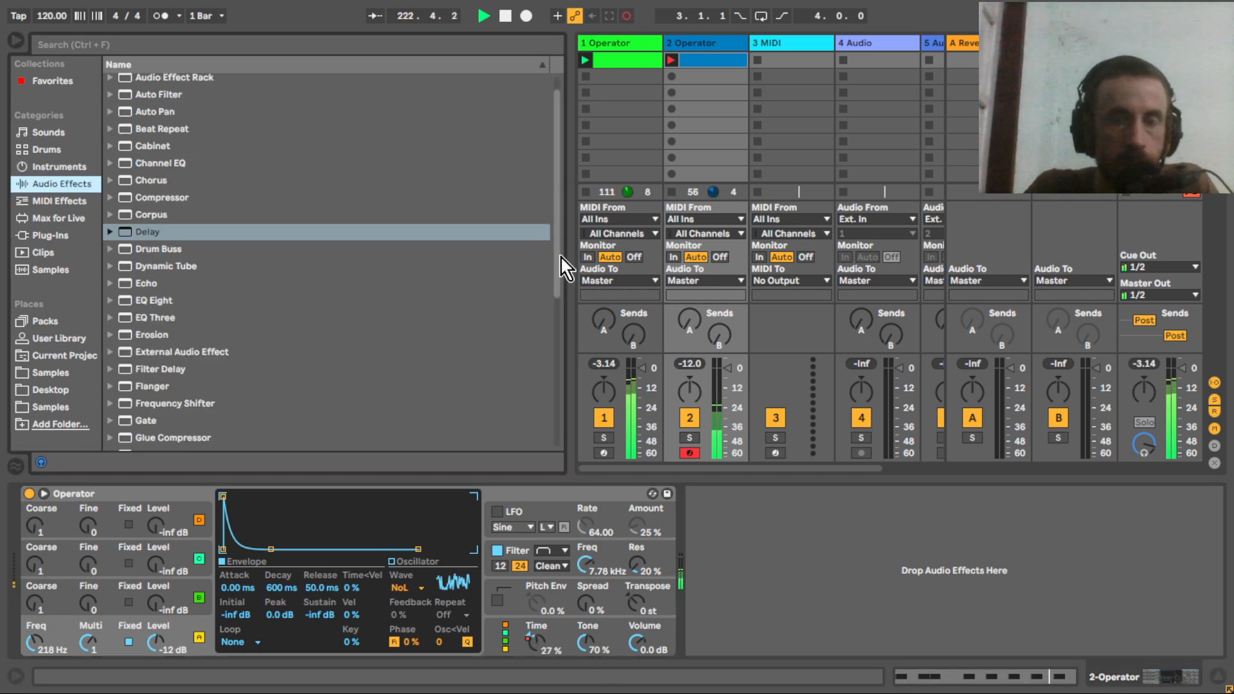
left_click_drag(560, 265, 564, 394)
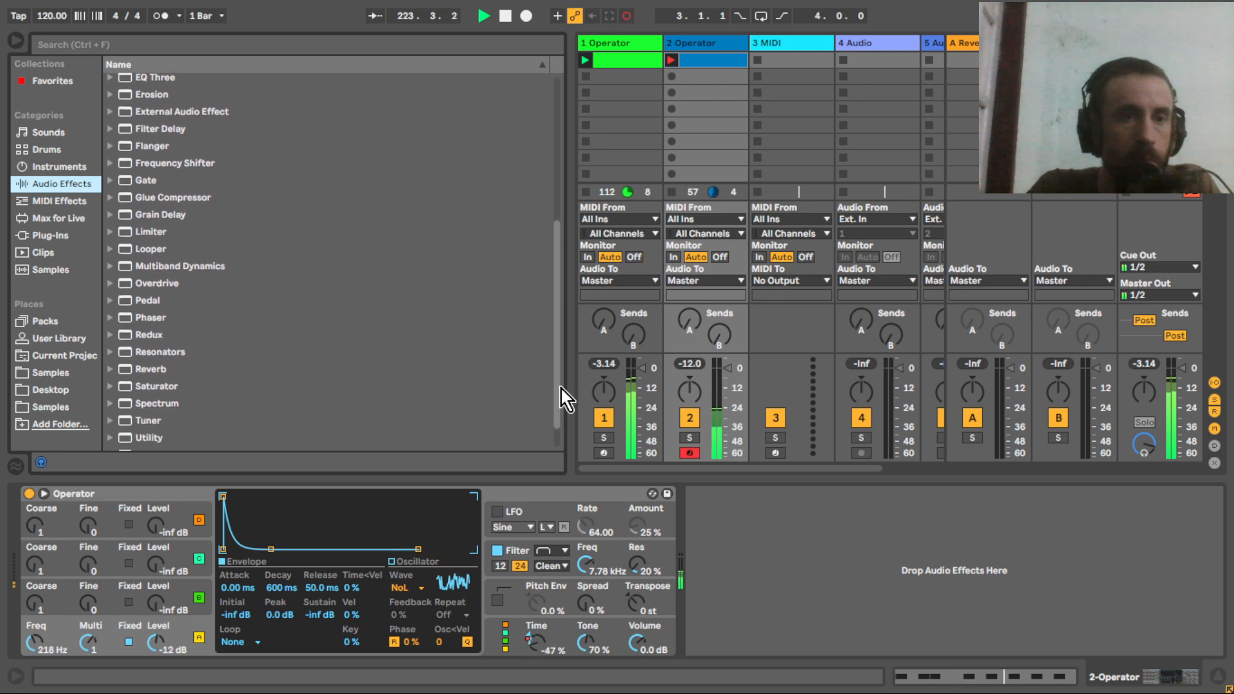
left_click(111, 371)
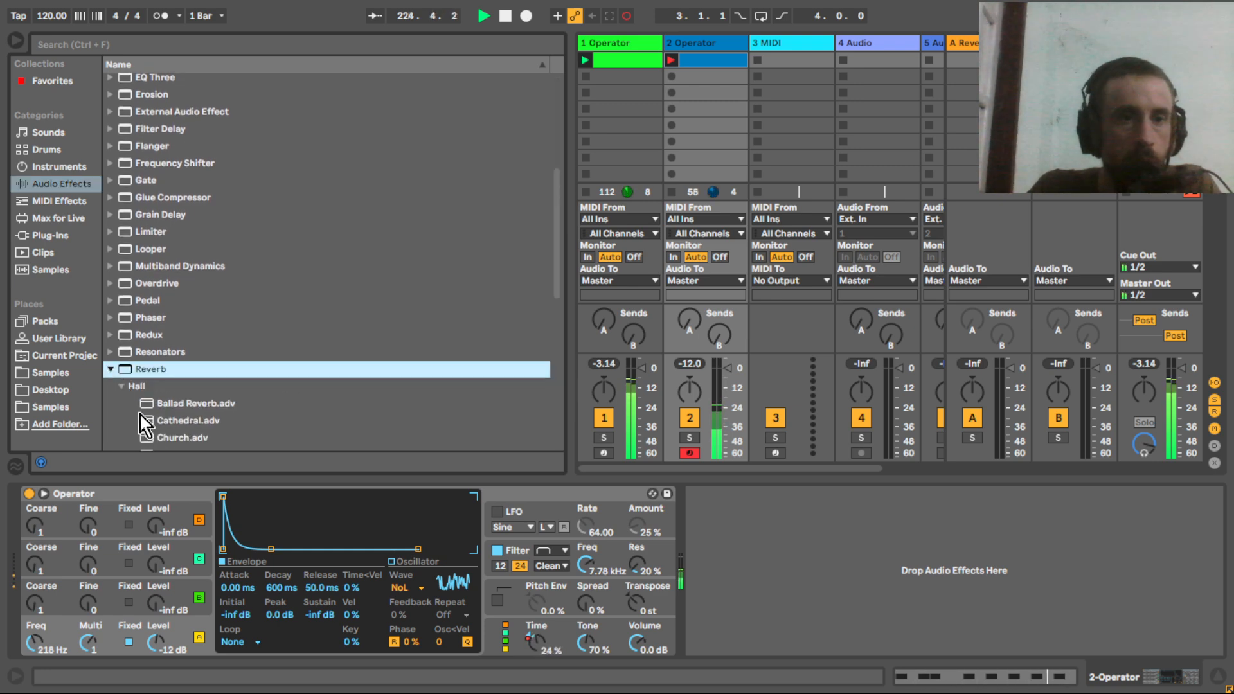
left_click(122, 387)
left_click(121, 403)
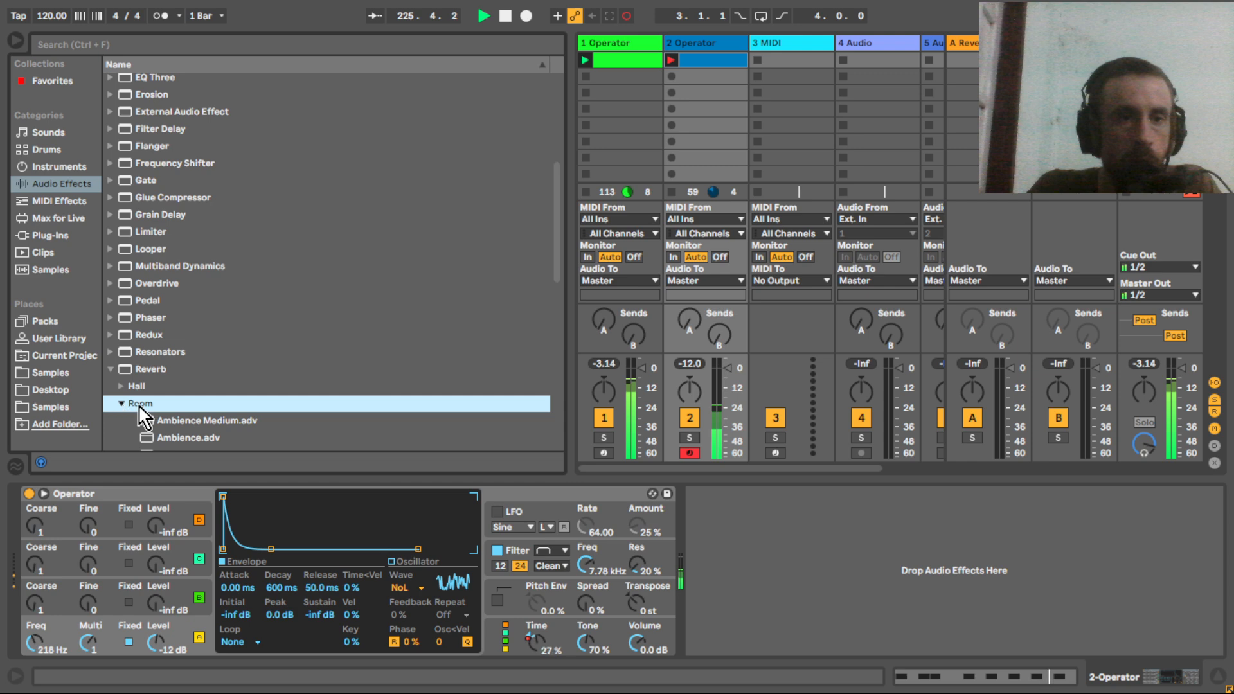
double_click(200, 423)
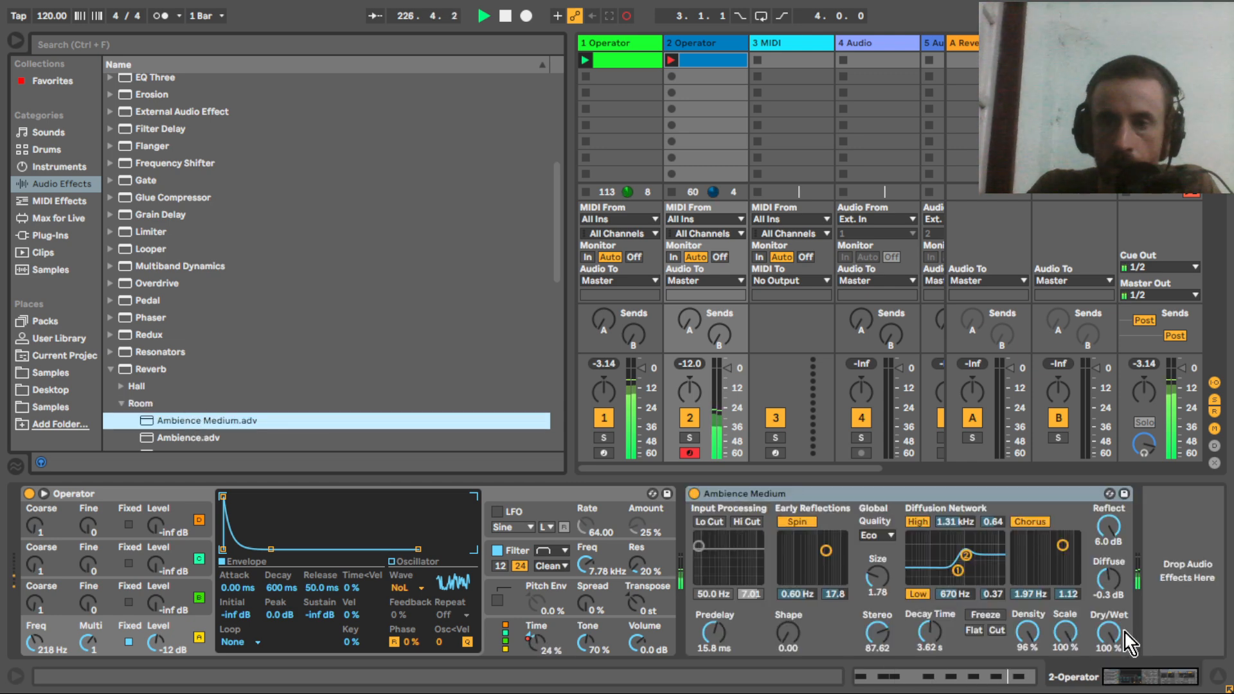
left_click_drag(1109, 633, 1109, 668)
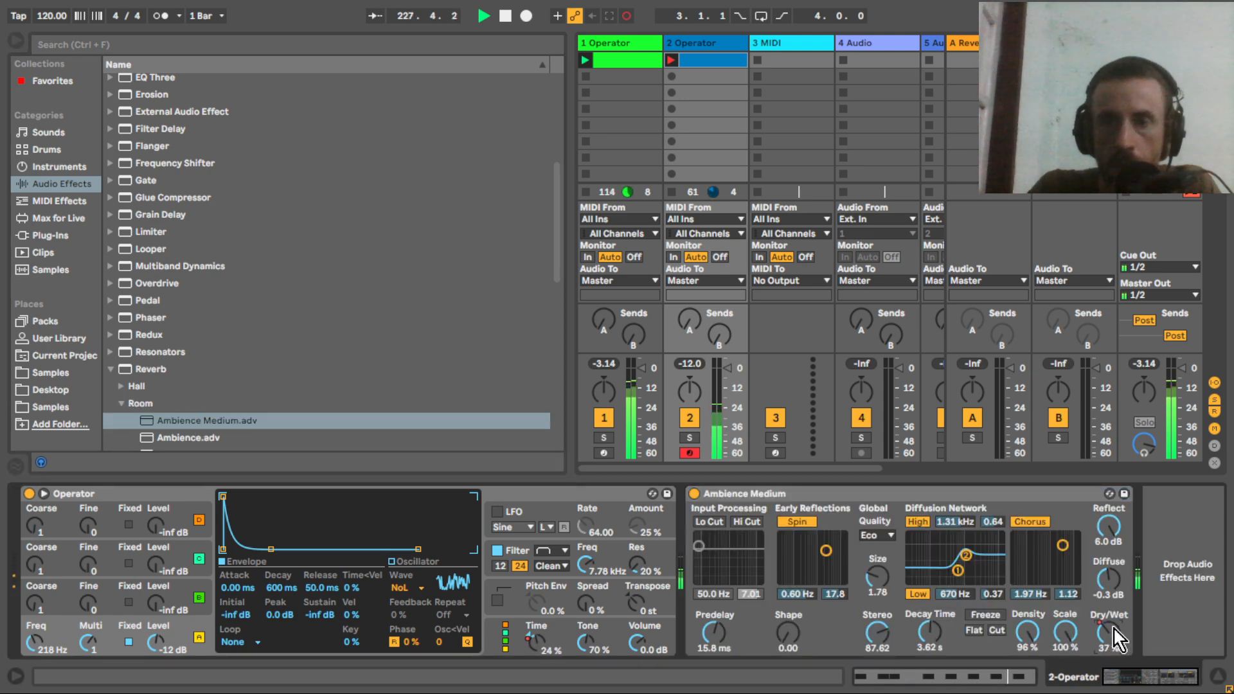
Turn off session recording, delete the reverb's Dry/Wet automation and set Dry/Wet to 18%.
left_click(627, 15)
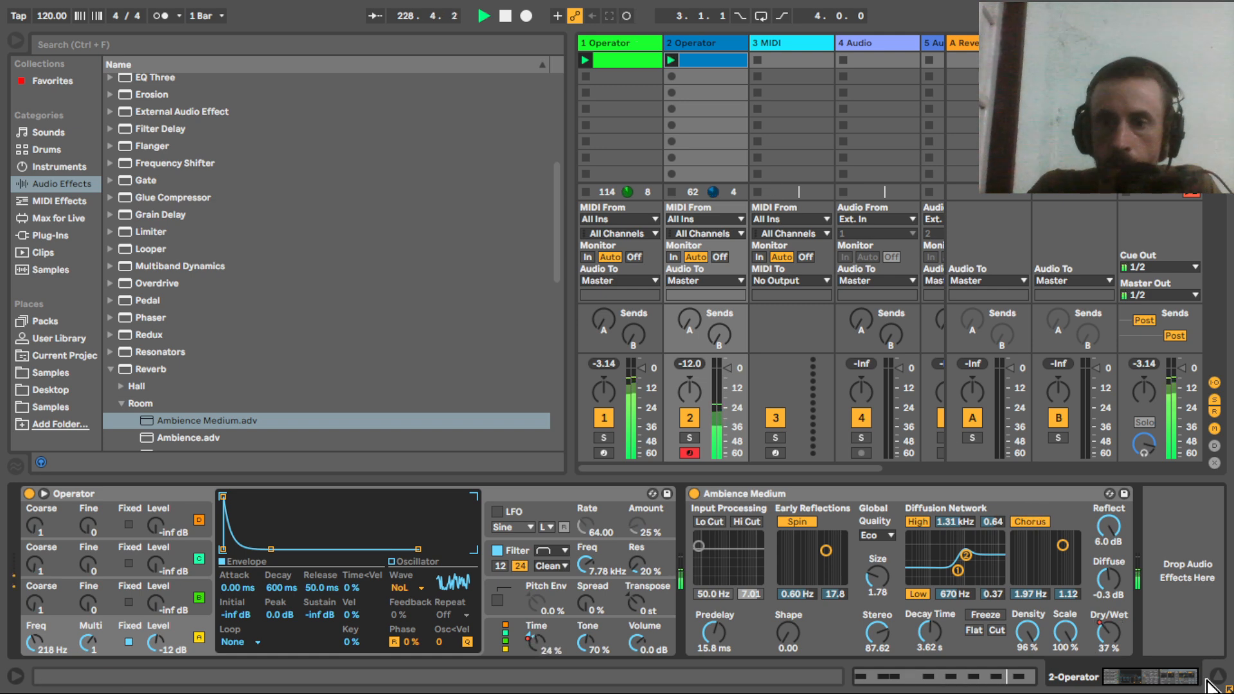
right_click(1106, 636)
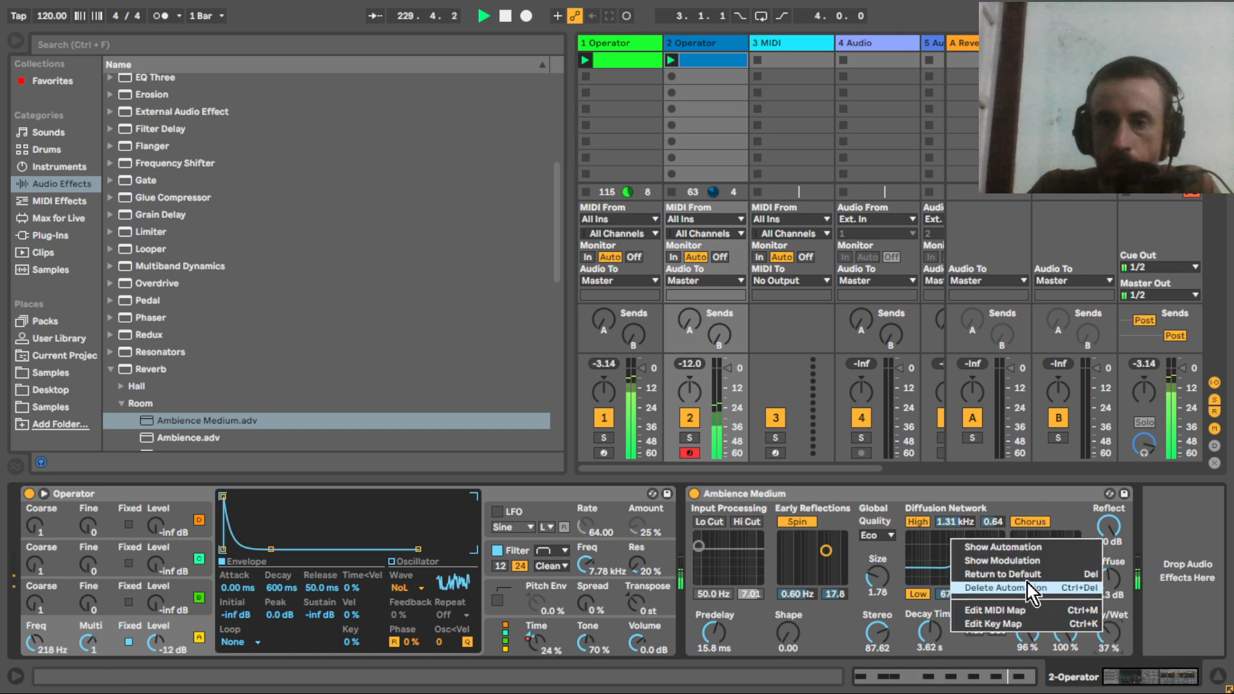
left_click(1005, 587)
left_click_drag(1109, 636, 1109, 652)
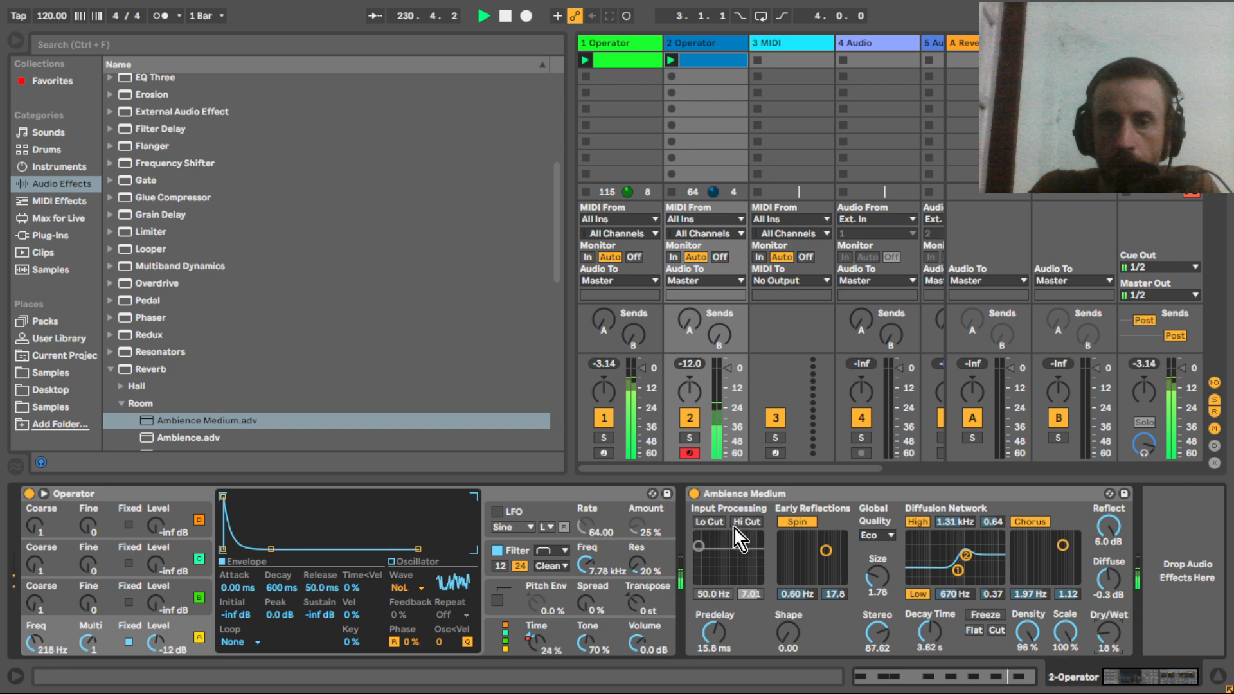
Enable the reverb's Lo Cut at 8.24 kHz and set its Dry/Wet to 21%.
left_click(709, 521)
mouse_move(717, 593)
left_mouse_down()
mouse_move(717, 559)
mouse_move(717, 593)
left_mouse_up()
left_click_drag(1100, 646, 1101, 653)
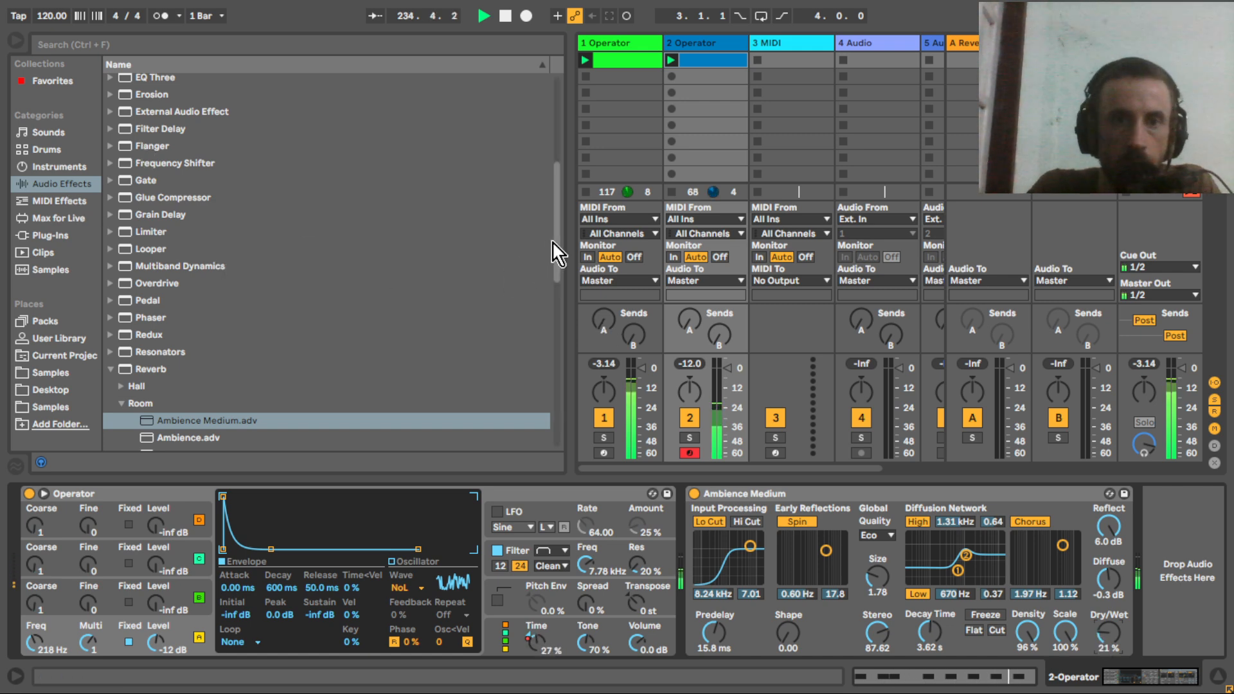
Add a Saturator after the reverb and set its curve type to Hard Curve.
left_click_drag(557, 248, 559, 468)
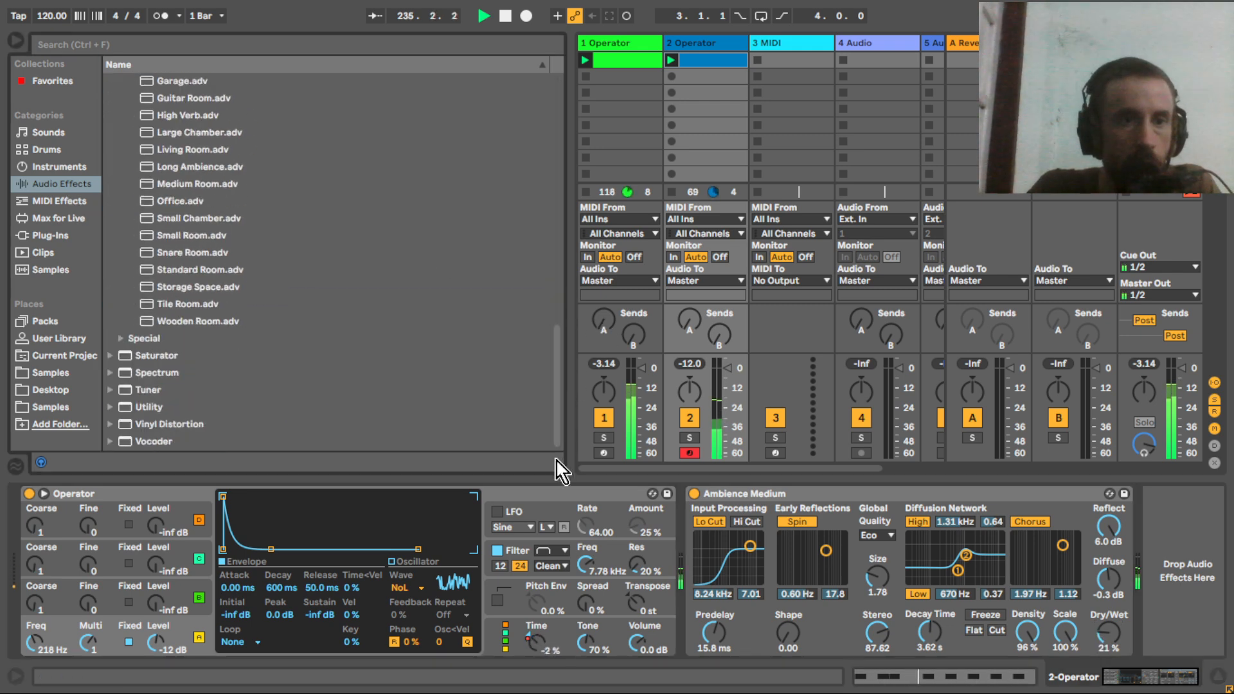
double_click(141, 359)
left_click(991, 586)
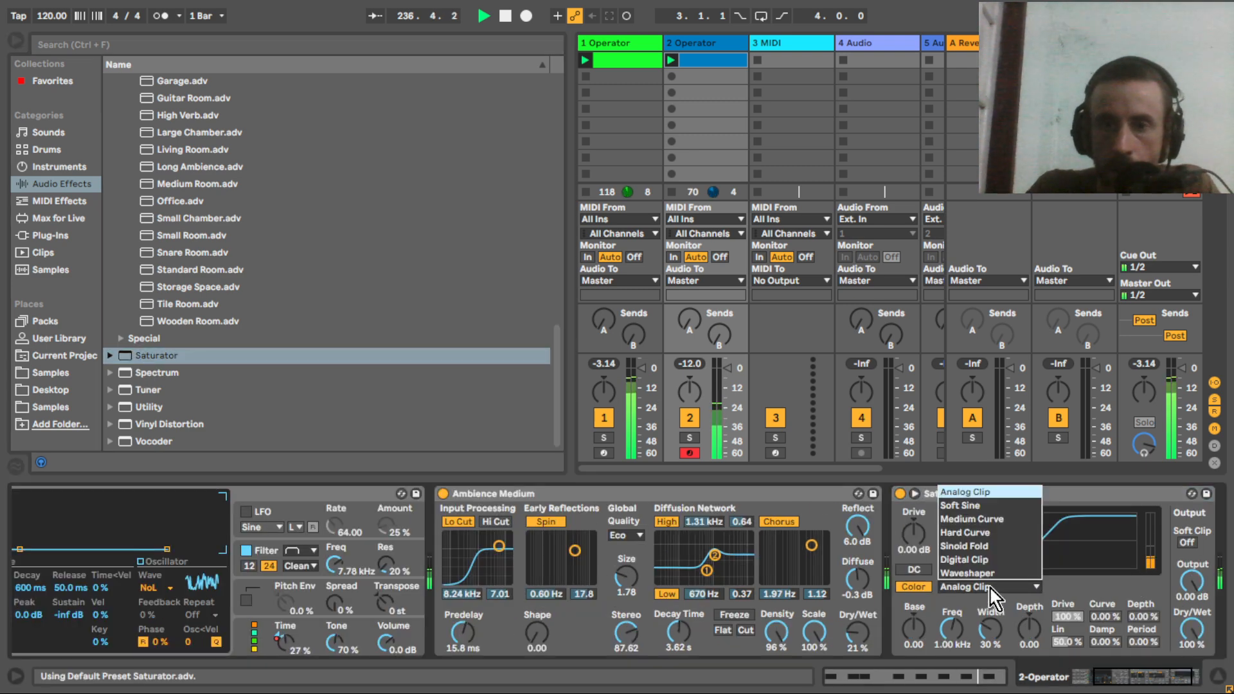
left_click(976, 532)
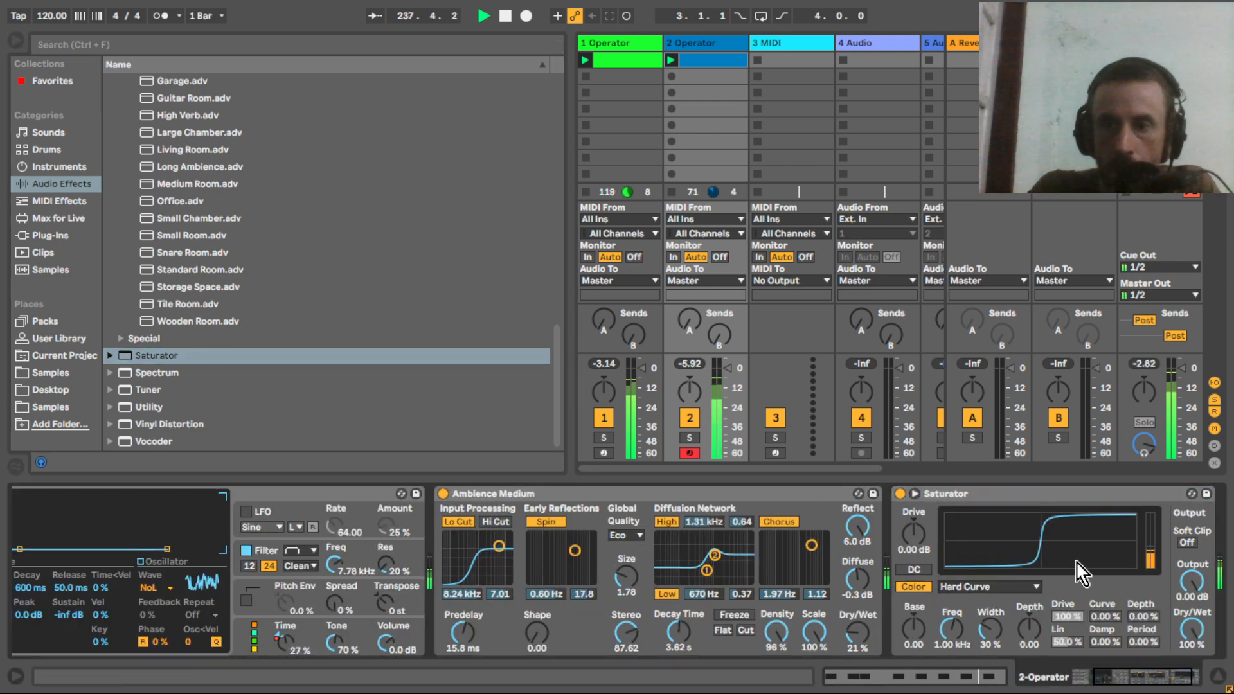
Set the Saturator's Output to -15.4 dB and its Drive to 9.14 dB.
left_click_drag(1190, 584, 1191, 617)
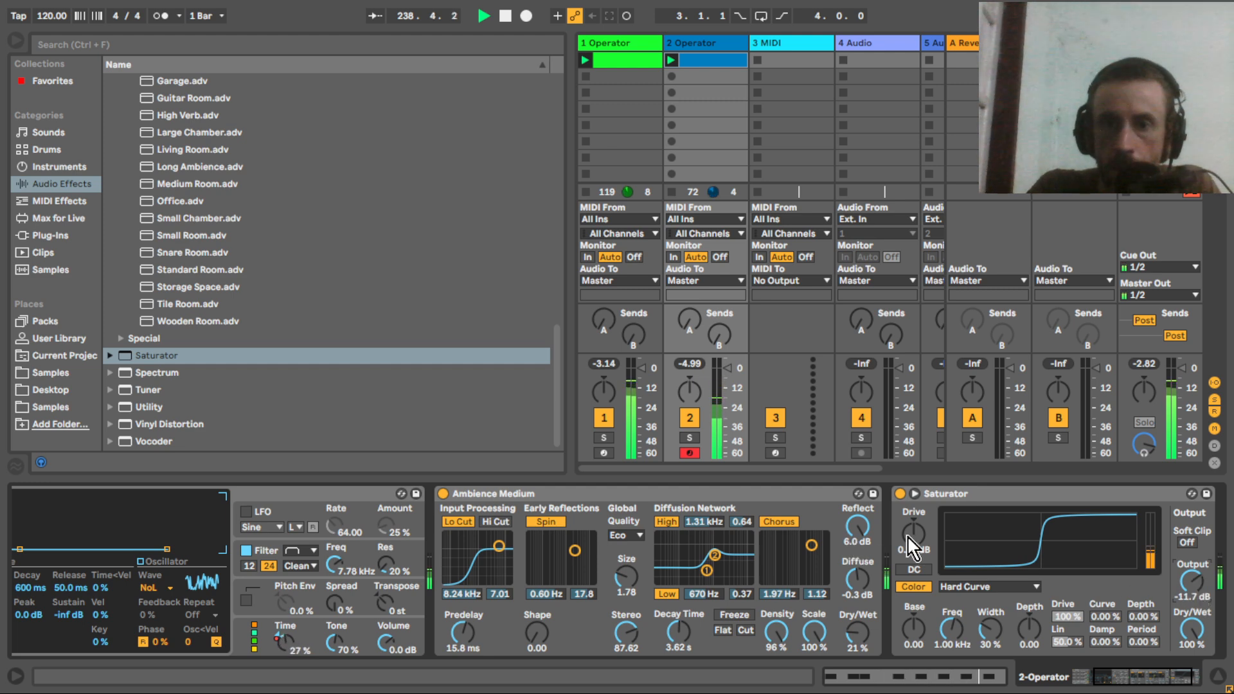
left_click_drag(913, 533, 913, 526)
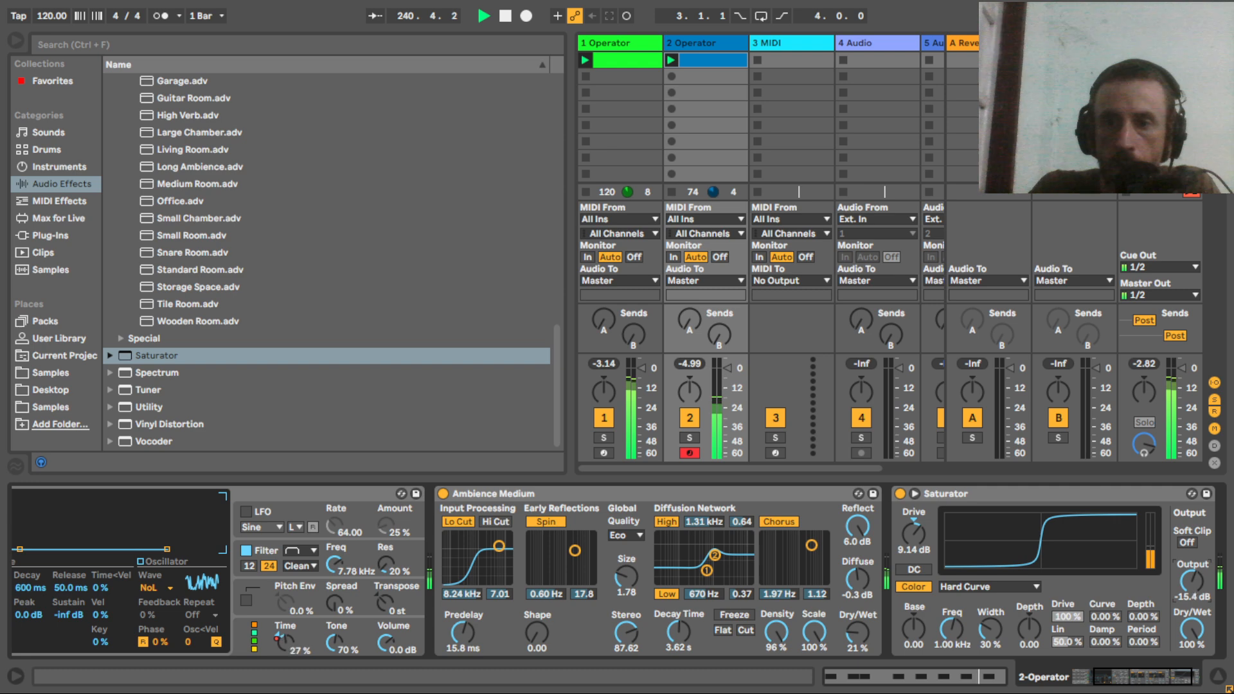
In the second track's clip, lower all note velocities together, bringing most to 48, and raise the note at 1.3.1 to velocity 116.
double_click(698, 61)
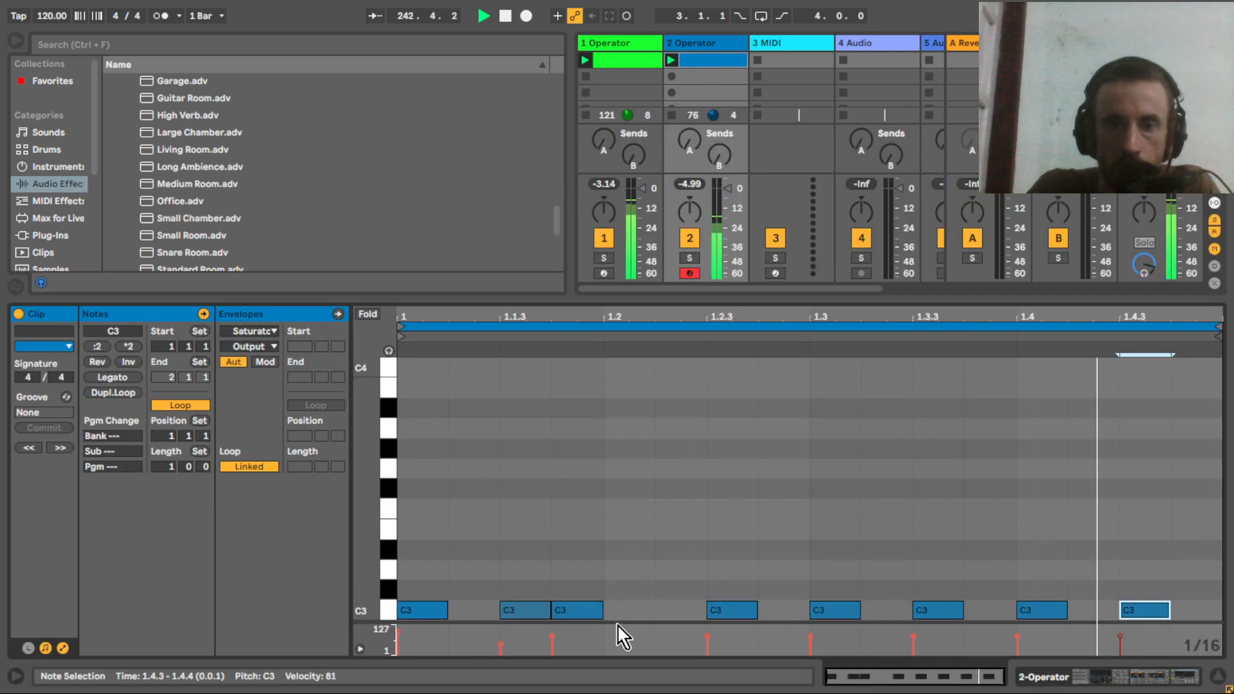
left_click(609, 579)
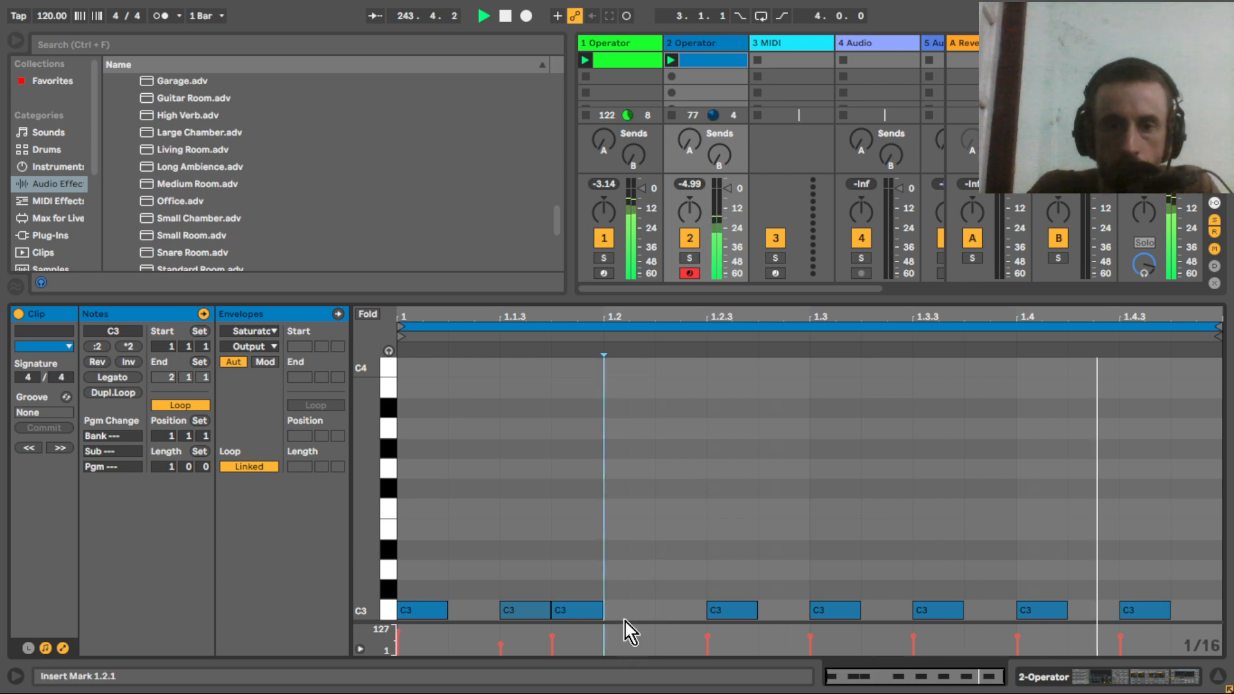
left_click_drag(628, 625, 623, 560)
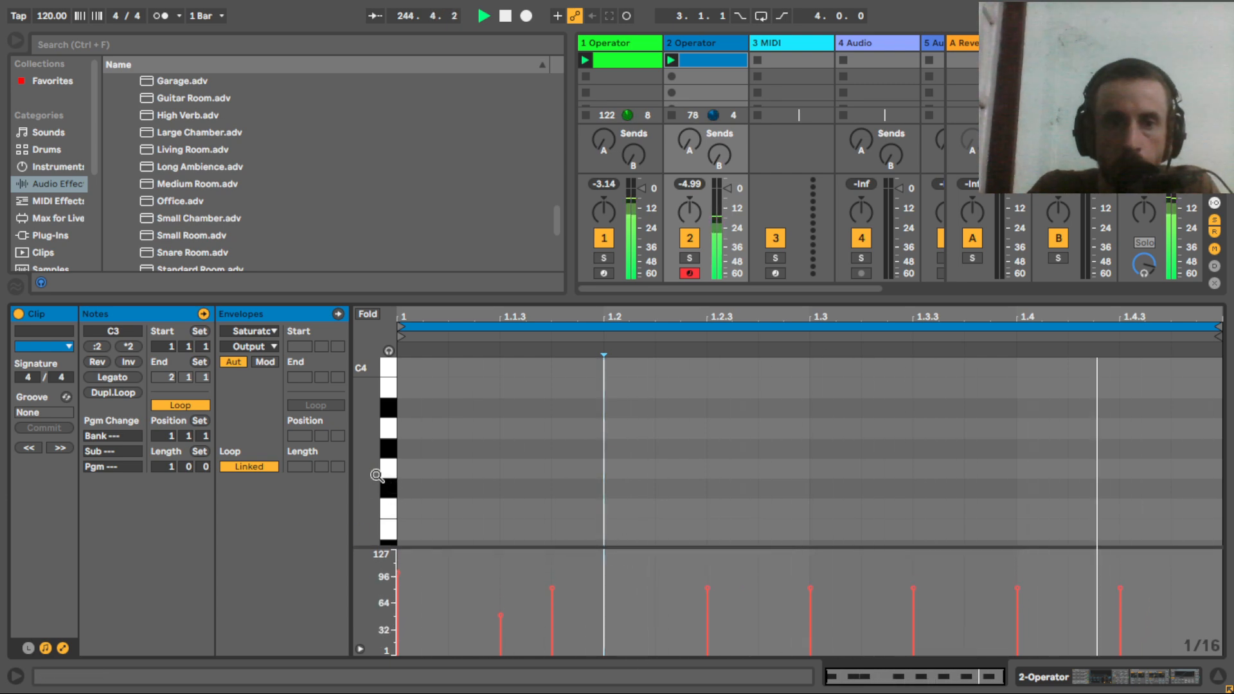
left_click_drag(377, 476, 376, 411)
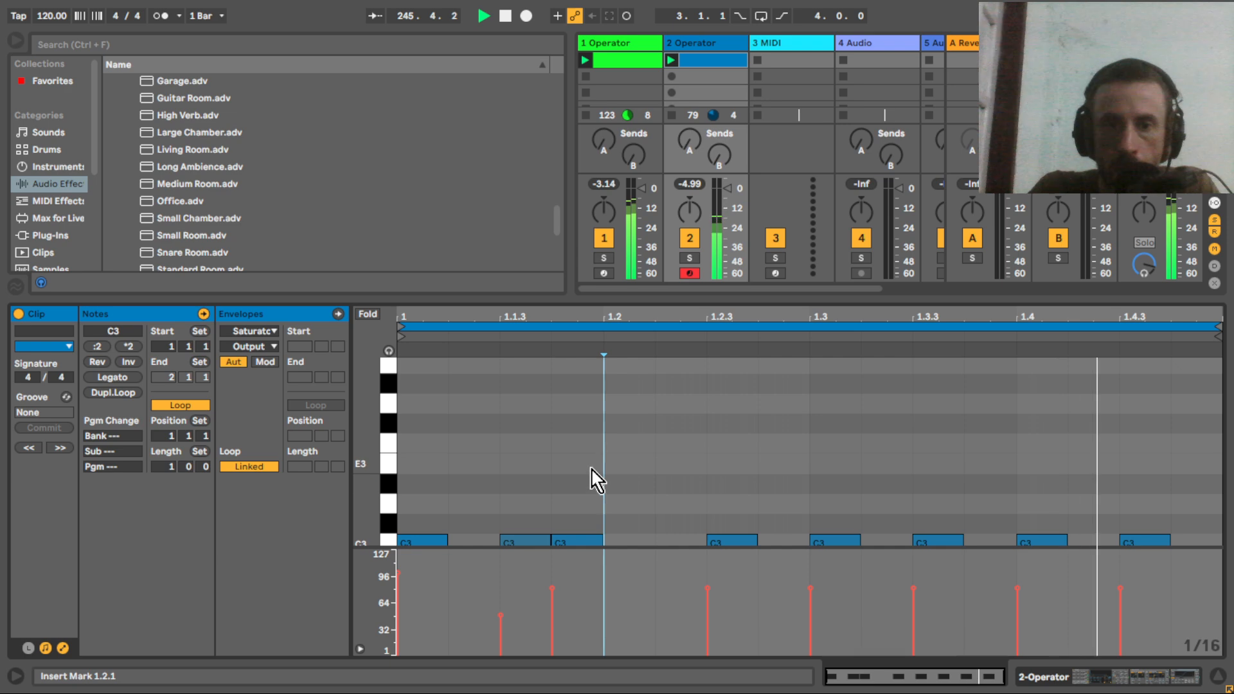
key("ctrl+a")
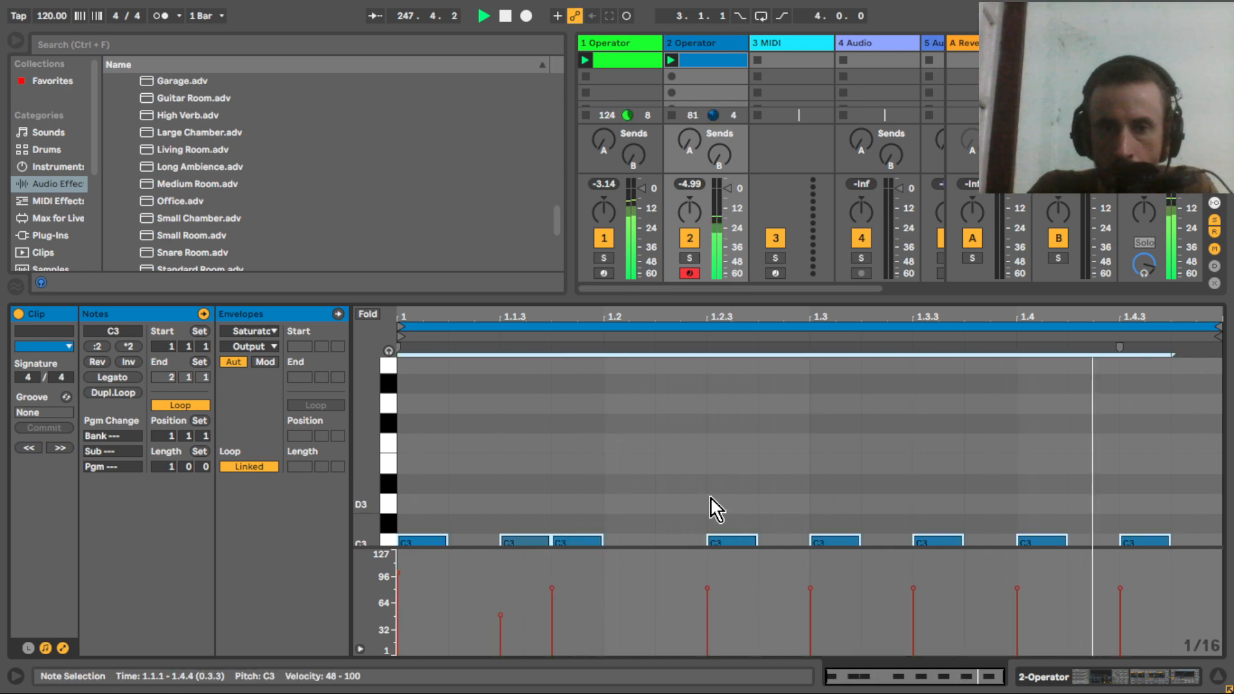
left_click_drag(552, 588, 551, 615)
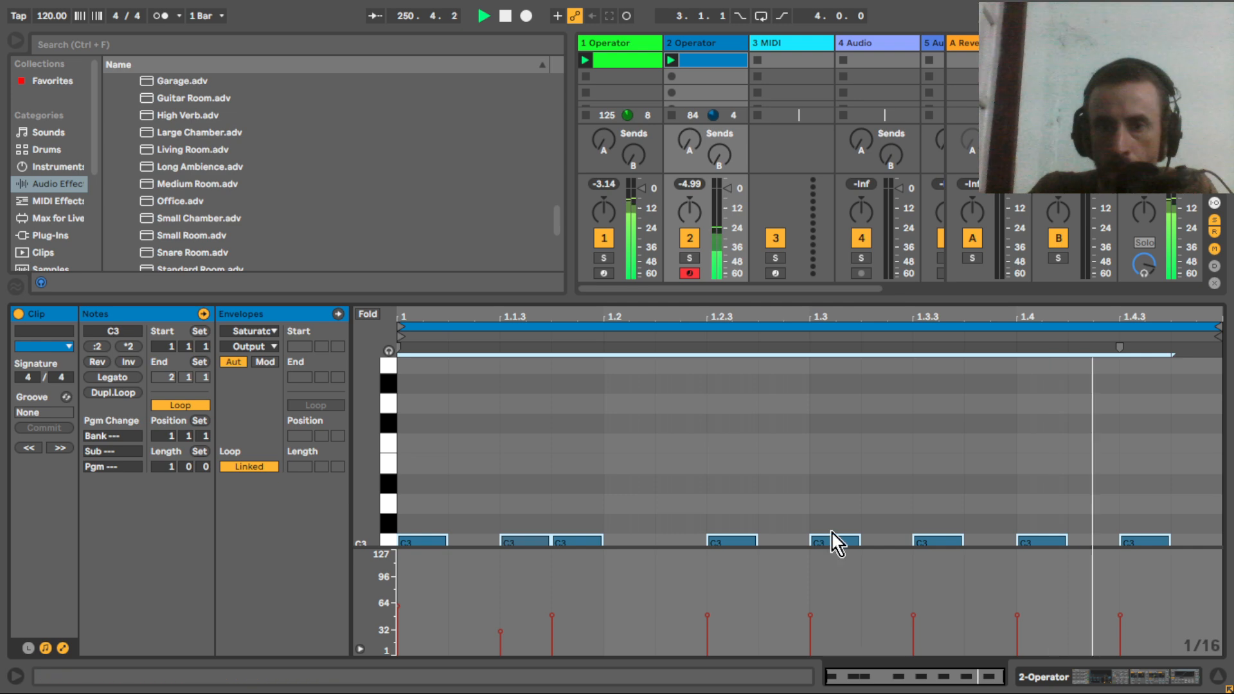
left_click(842, 544)
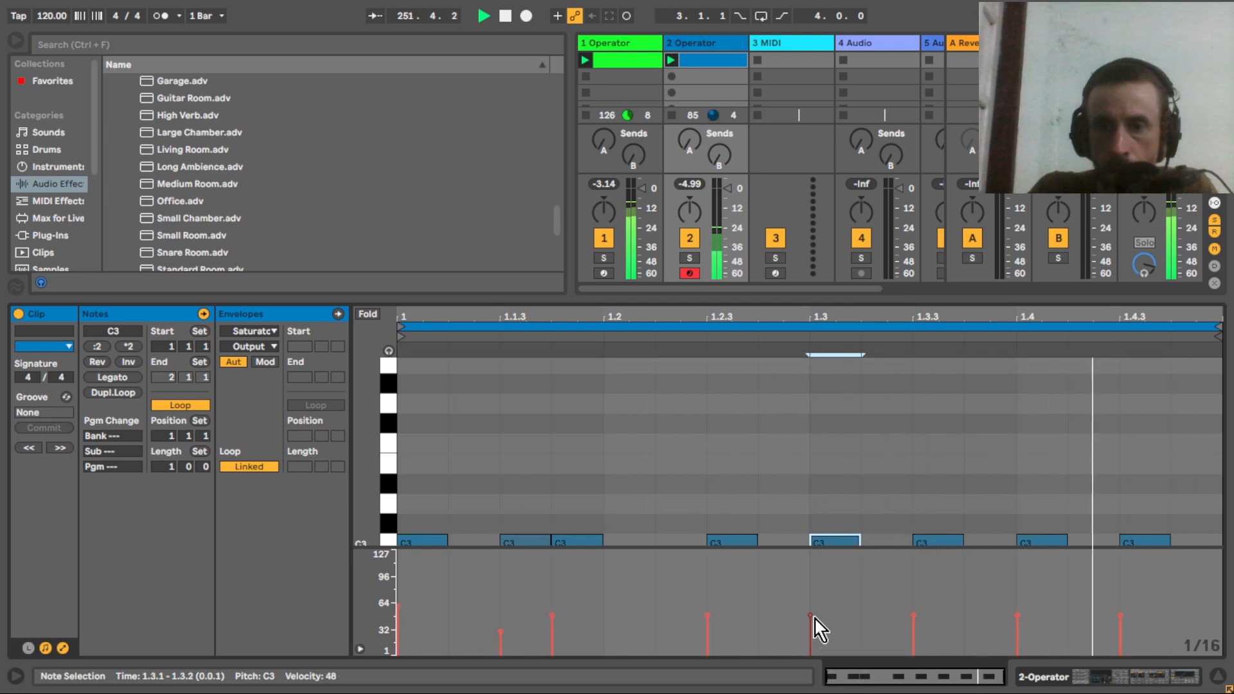
left_click_drag(812, 618, 812, 560)
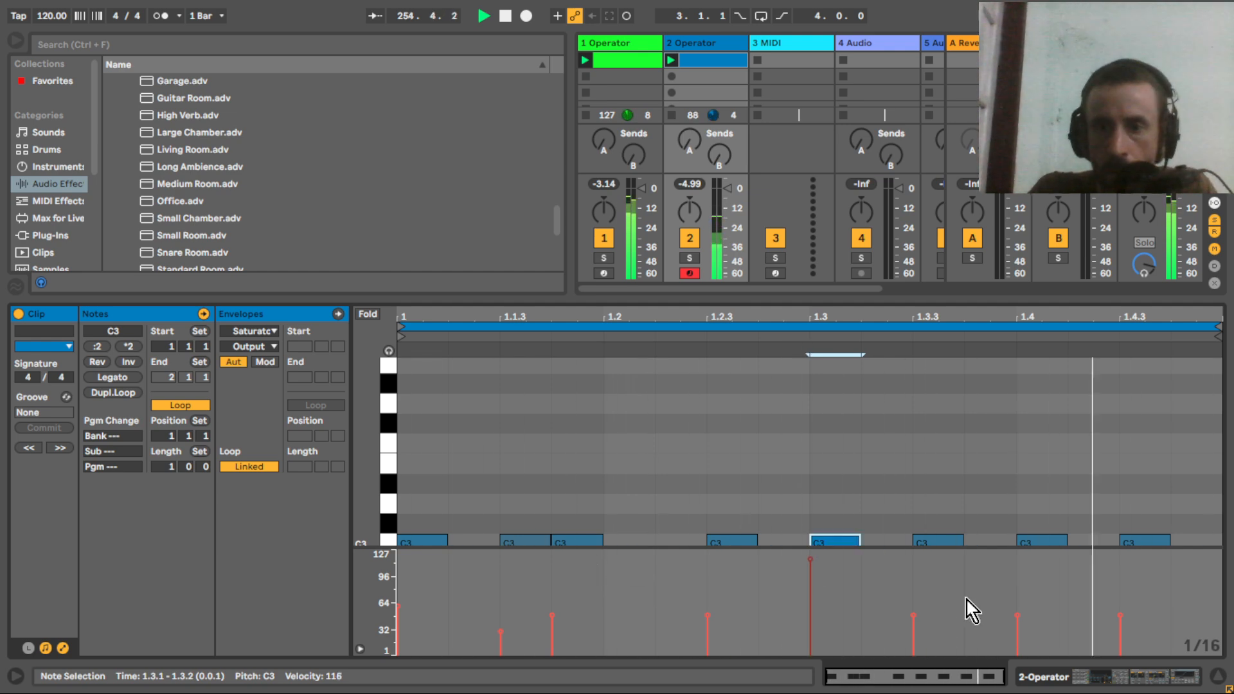
left_click(913, 615)
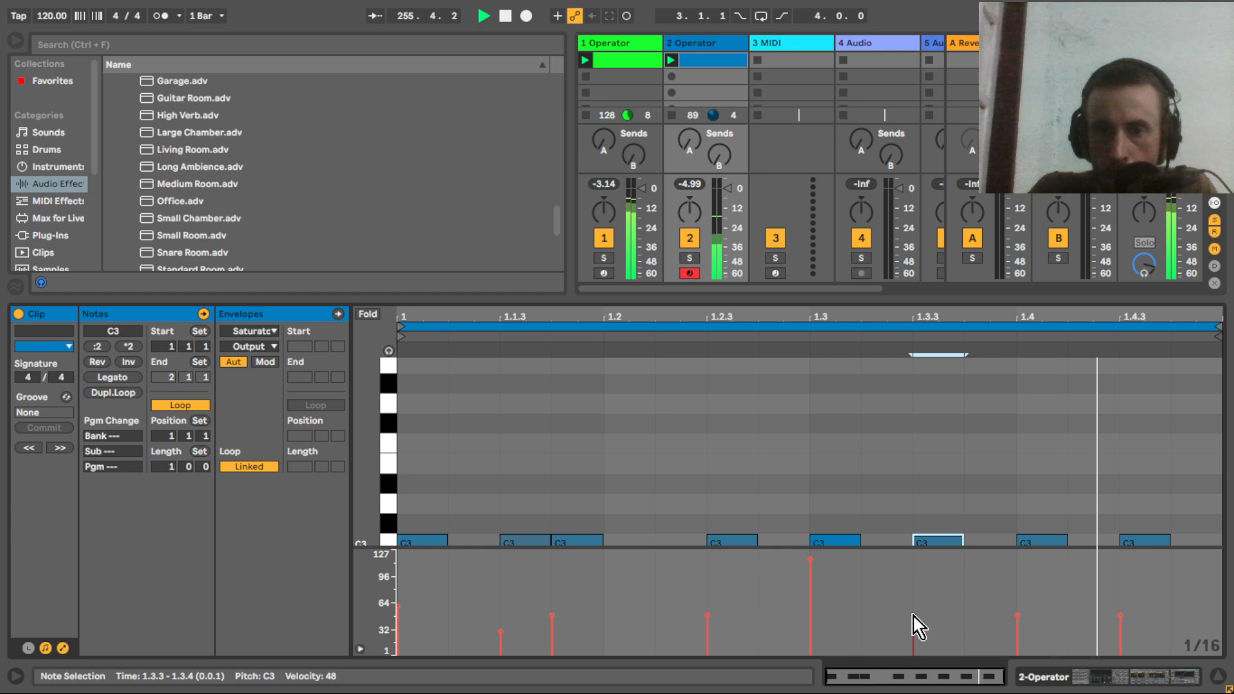
left_click_drag(913, 615, 917, 644)
key("ctrl+z")
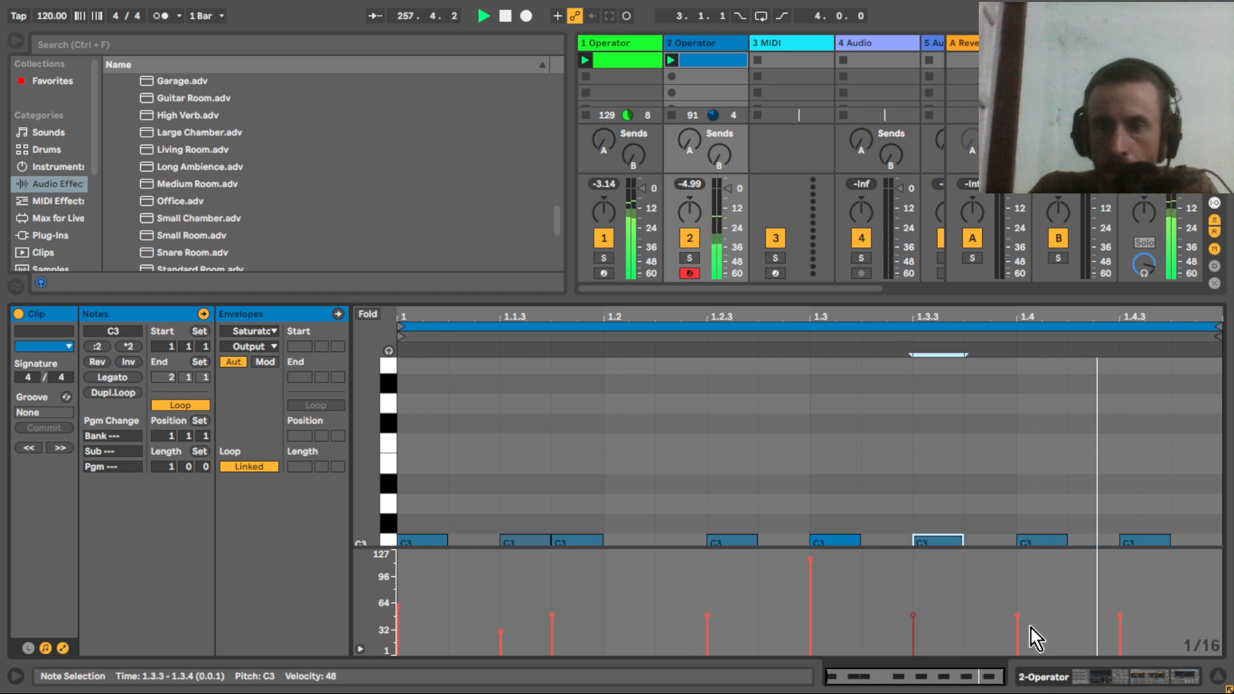
Set the velocity of the note at 1.4.1 to 25 and move the 1.3.3 note to 1.3.4.
left_click_drag(1017, 627, 1017, 645)
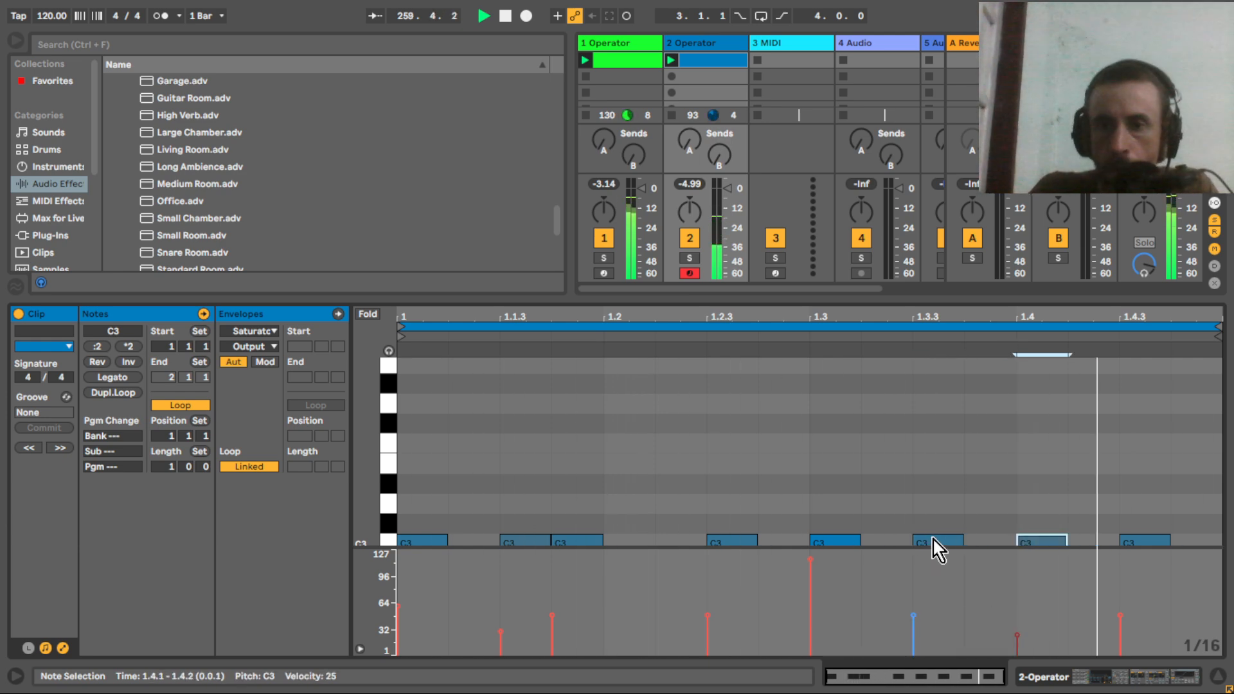
left_click_drag(933, 551, 994, 551)
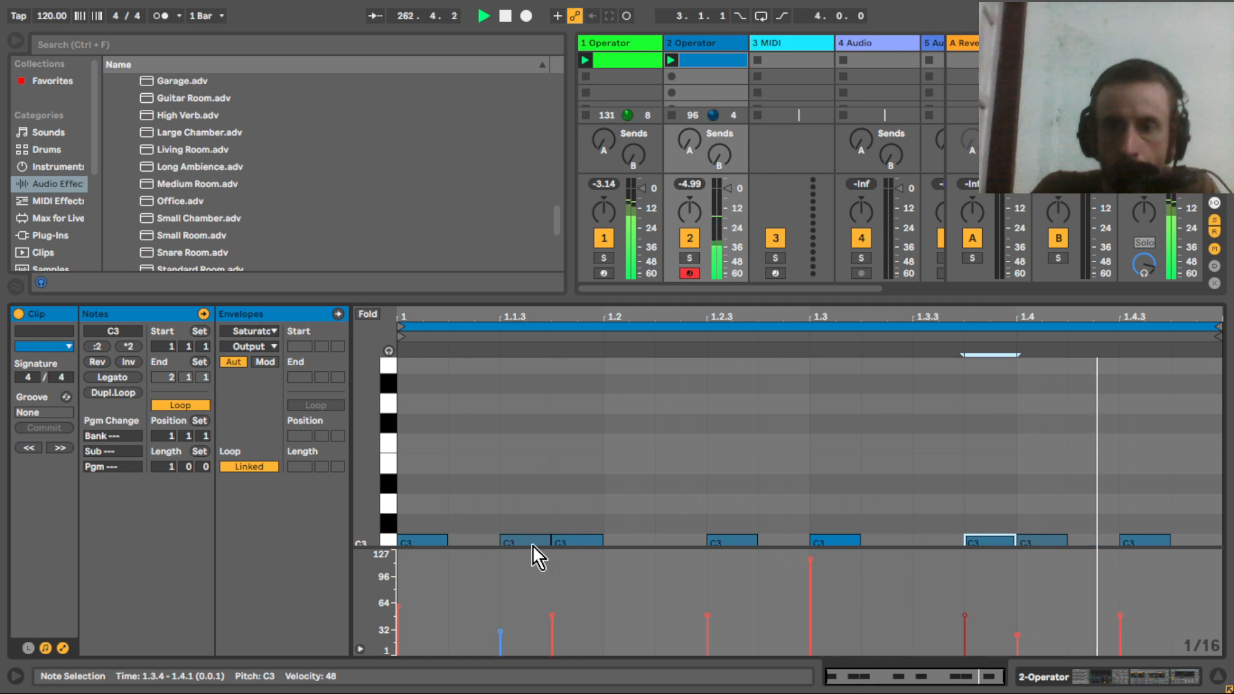
left_click(1218, 676)
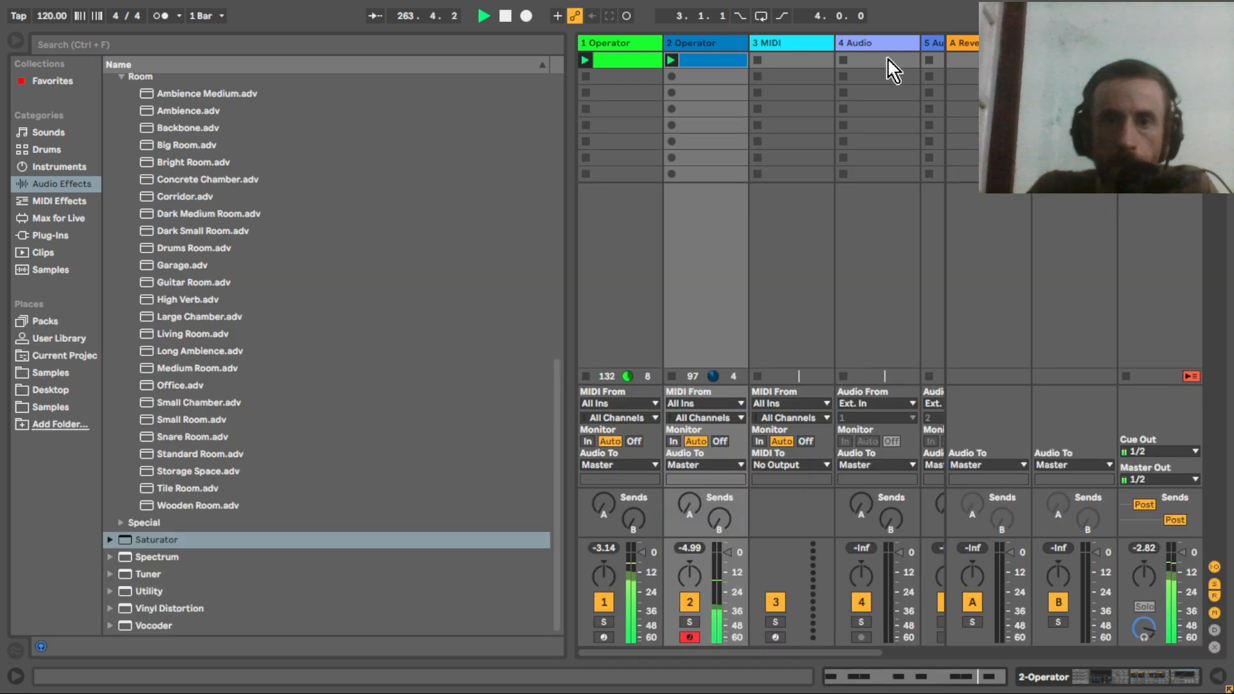
Insert a new MIDI track after the second Operator track and load Operator onto it.
left_click(698, 43)
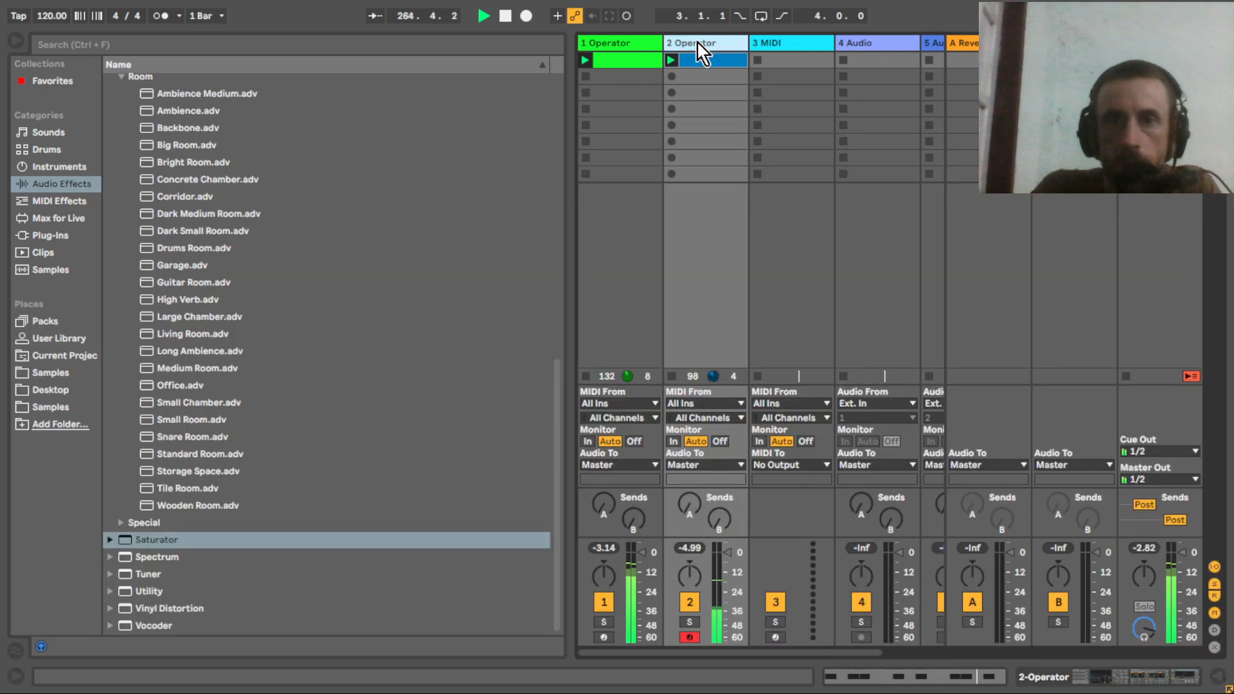
right_click(702, 51)
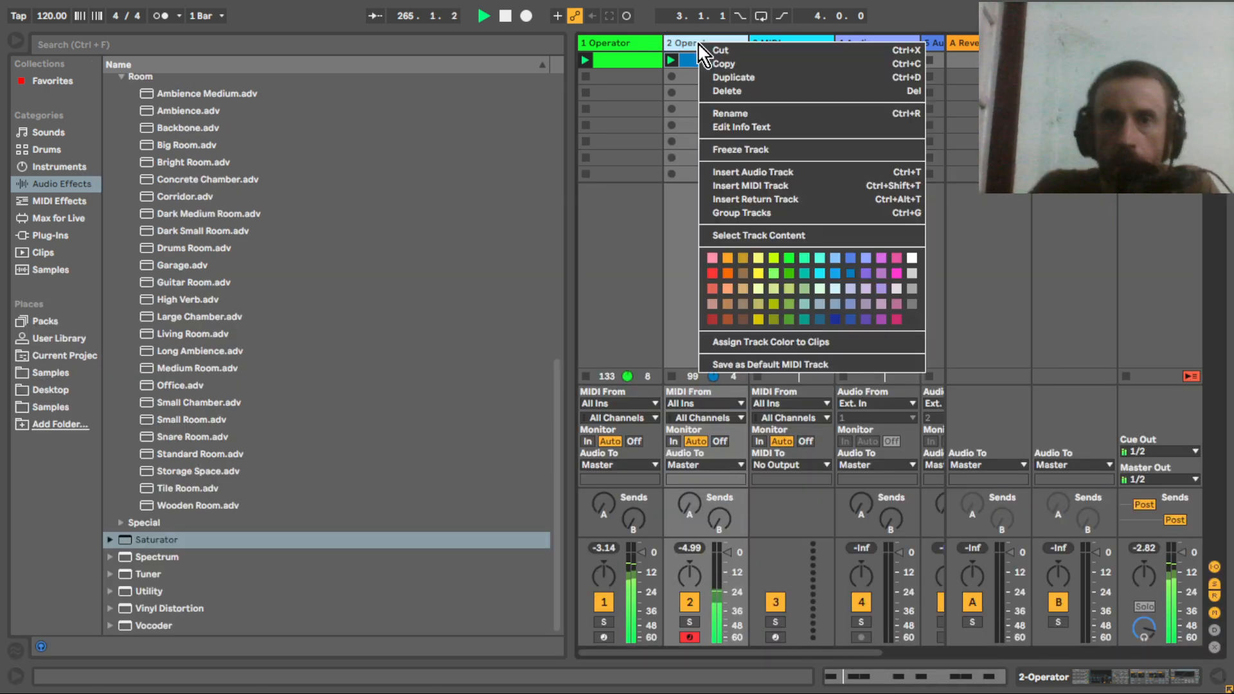
left_click(784, 186)
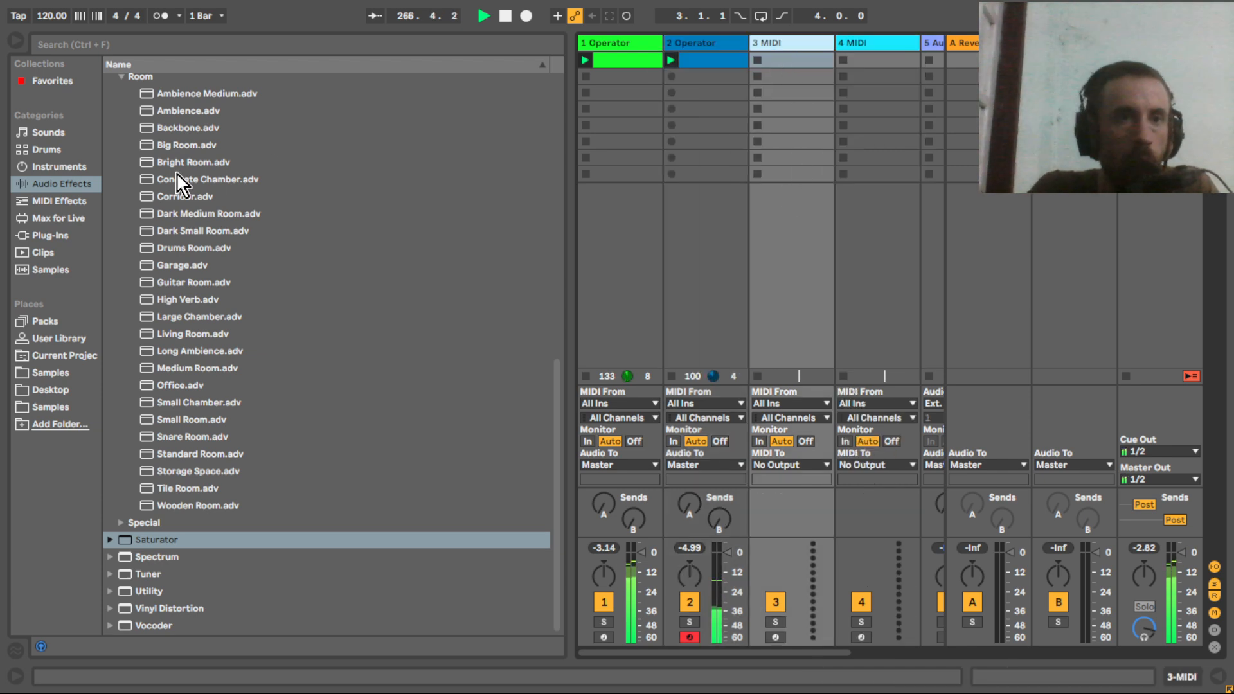
left_click(69, 169)
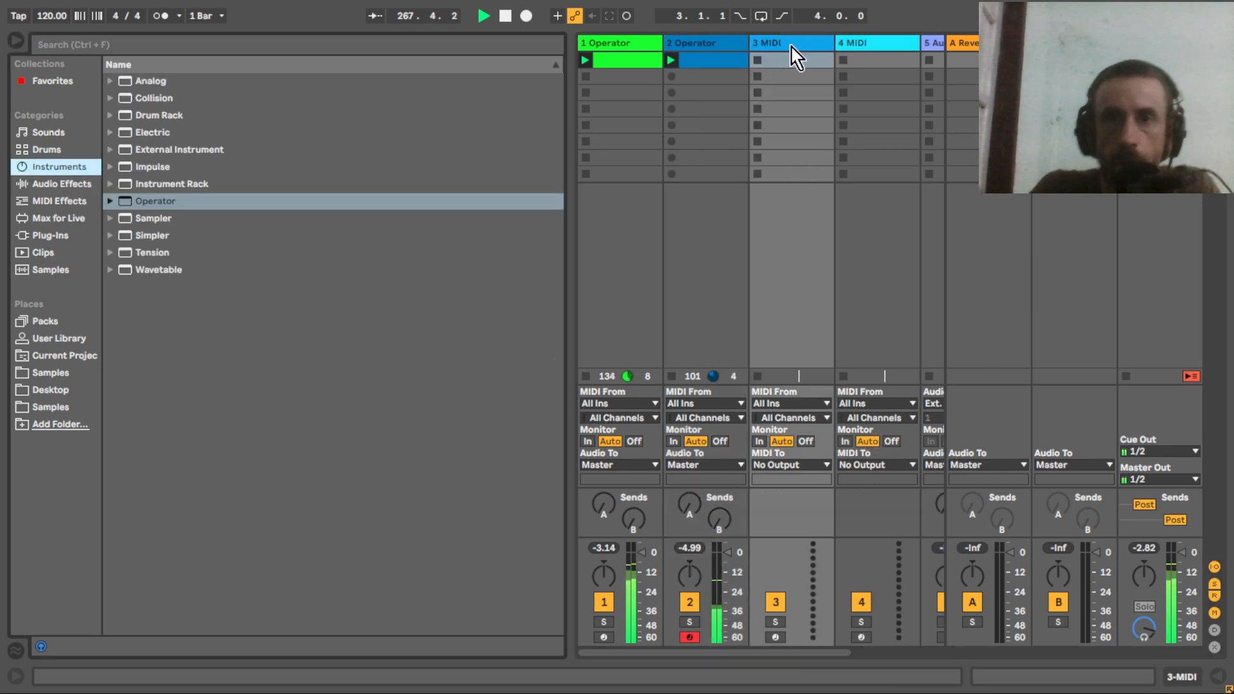
left_click_drag(154, 204, 796, 51)
Create a one-bar clip on the third track with a C3 note three sixteenths long on each beat, and launch it.
double_click(774, 61)
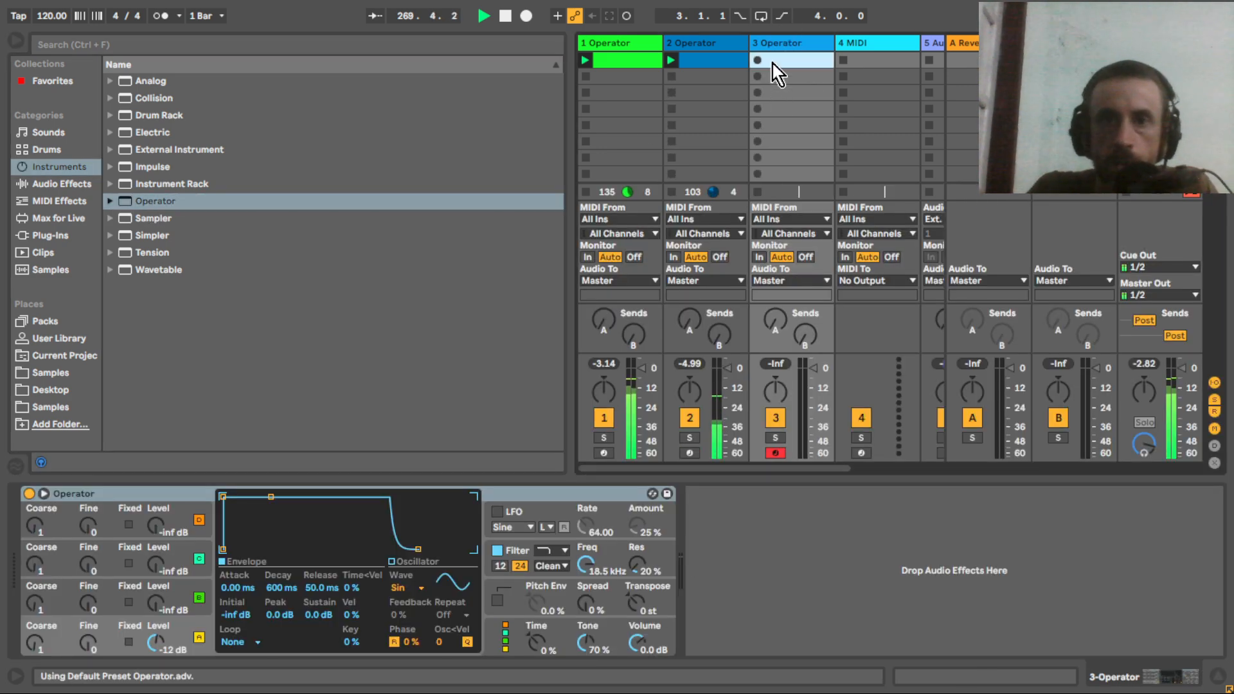
double_click(414, 538)
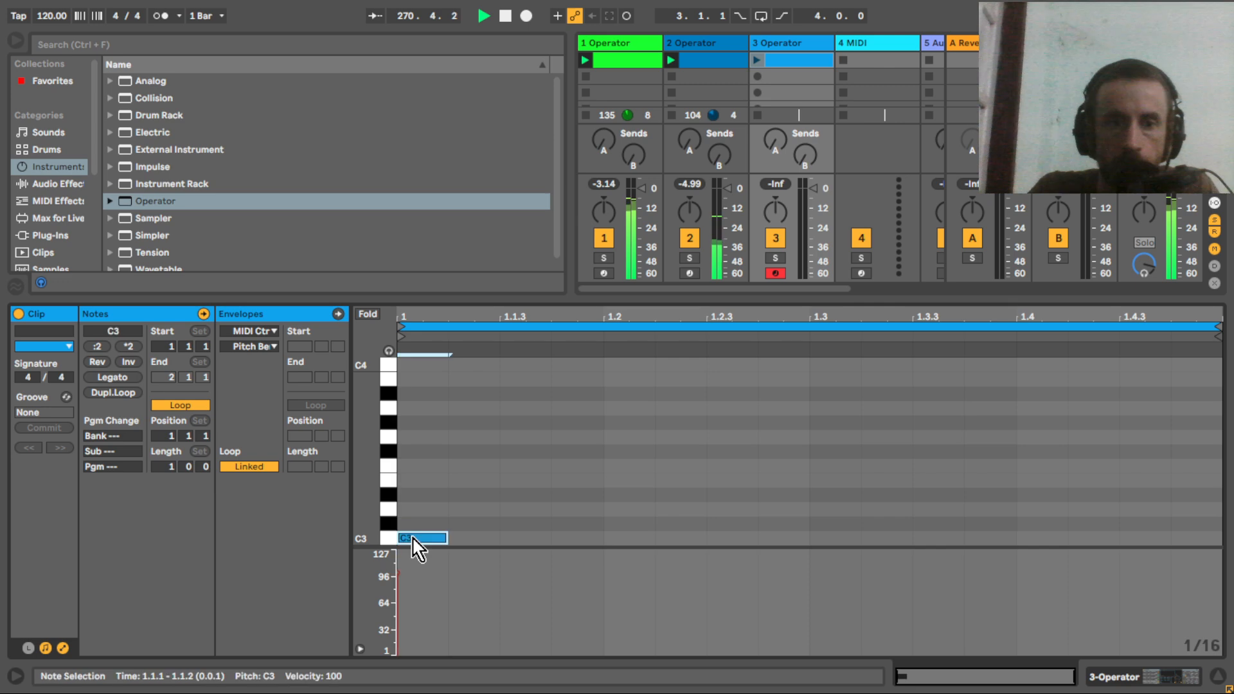
left_click_drag(448, 537, 604, 541)
key("ctrl+d")
key("ctrl+d")
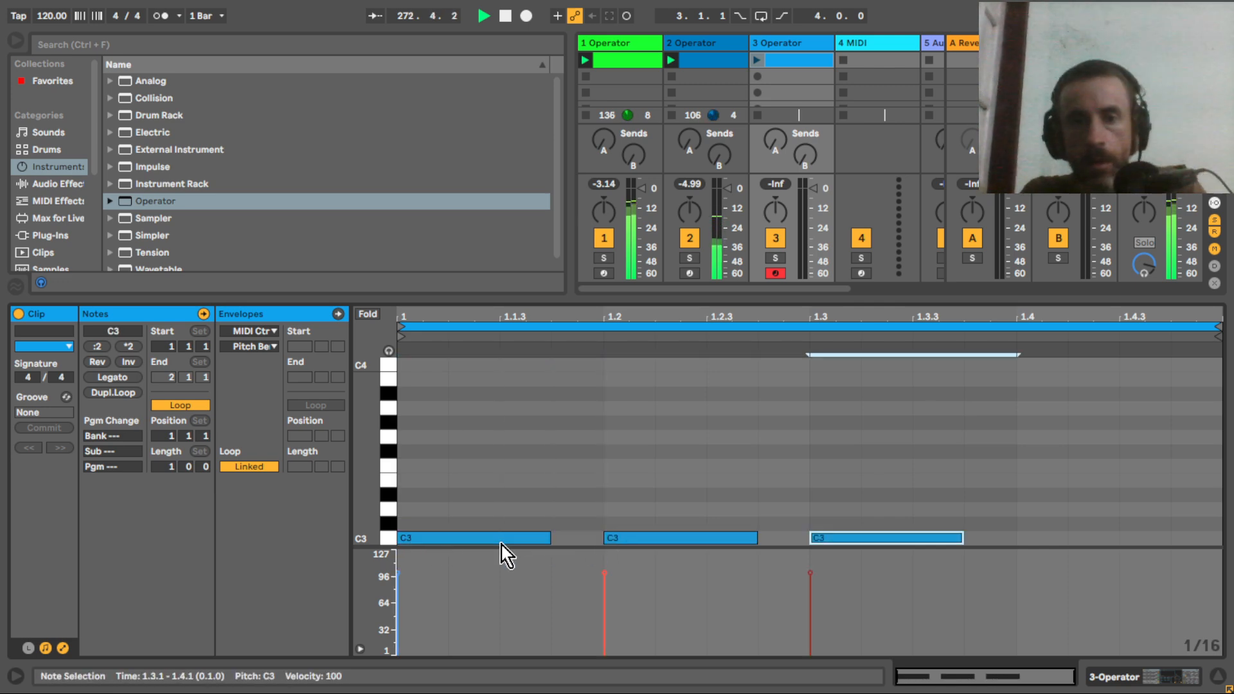
key("ctrl+d")
left_click(757, 59)
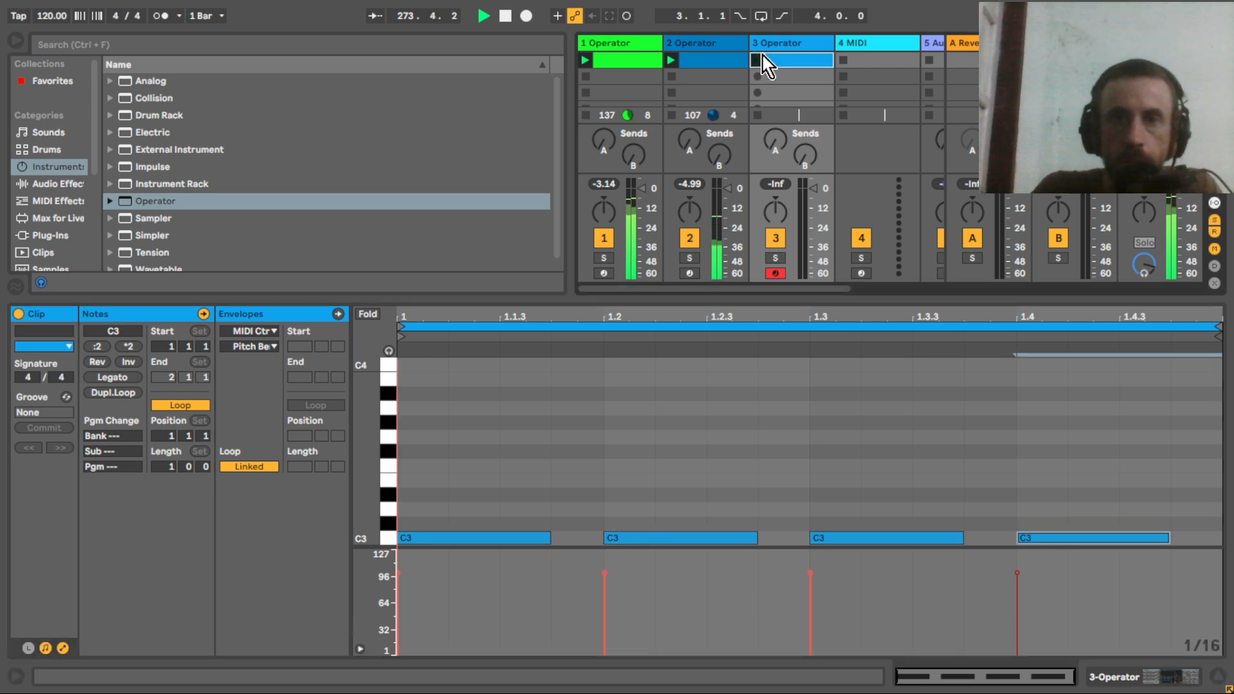
Set the third track's oscillator A to the Noise Looped wave with a fixed frequency of 50.6 Hz.
left_click(771, 44)
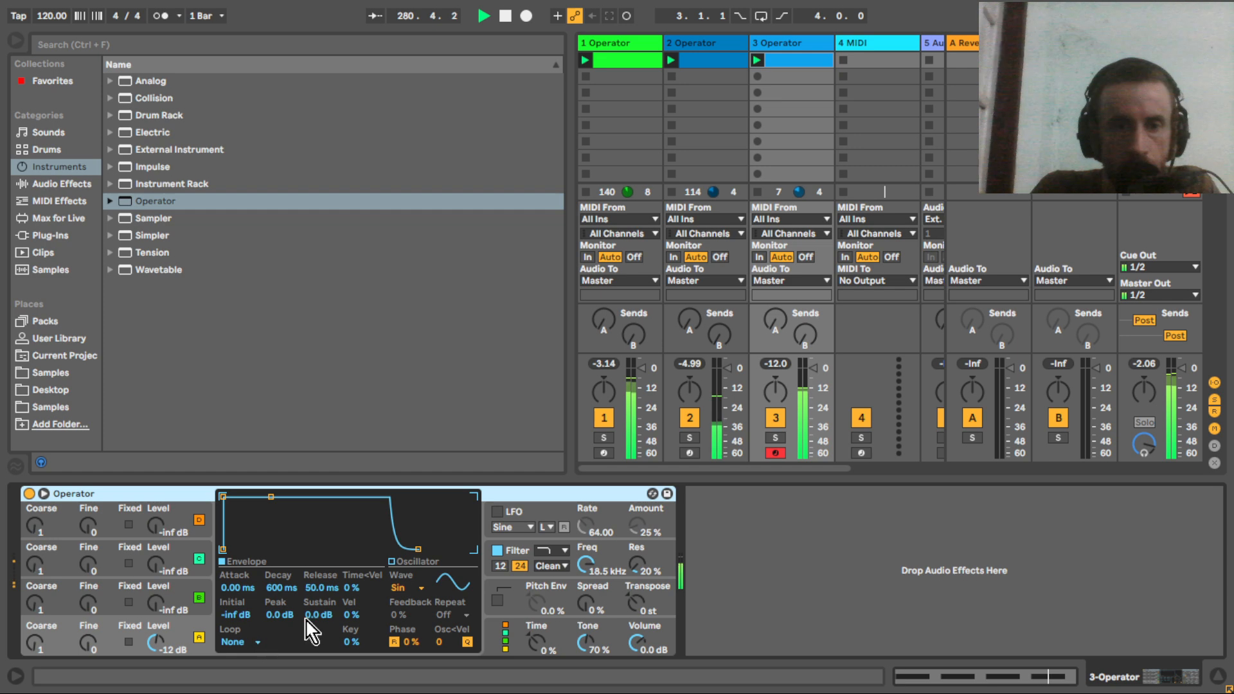
left_click(409, 590)
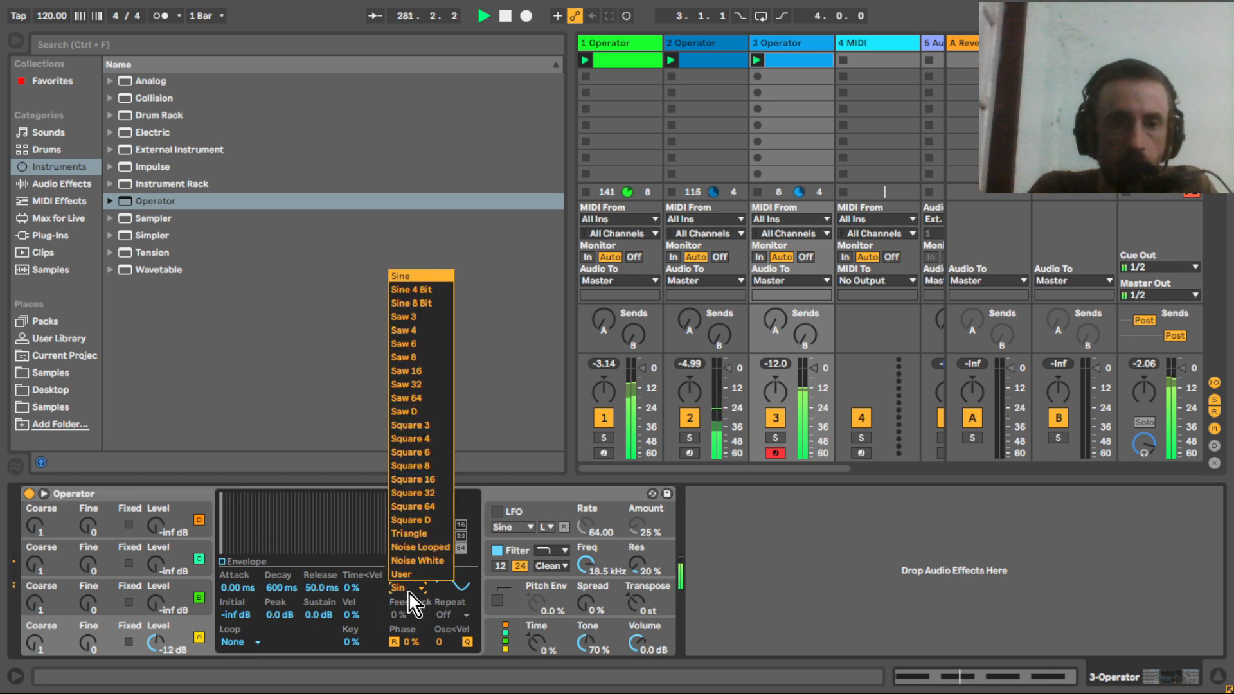
left_click(420, 547)
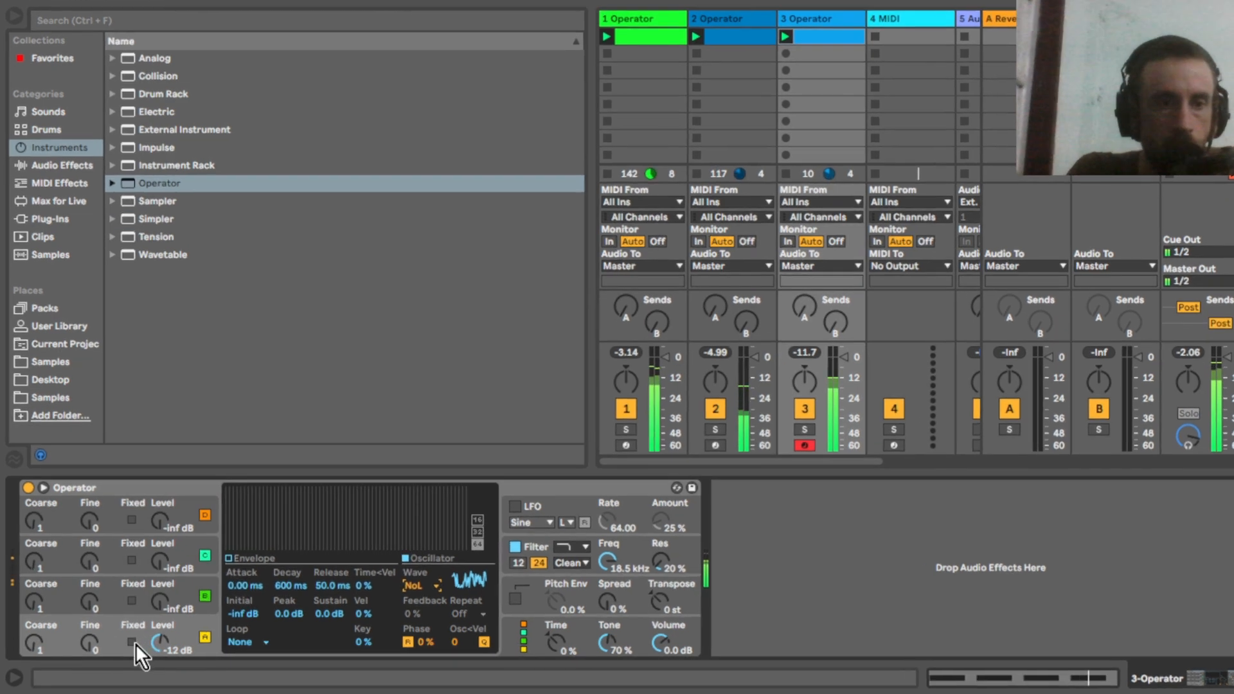
left_click(132, 642)
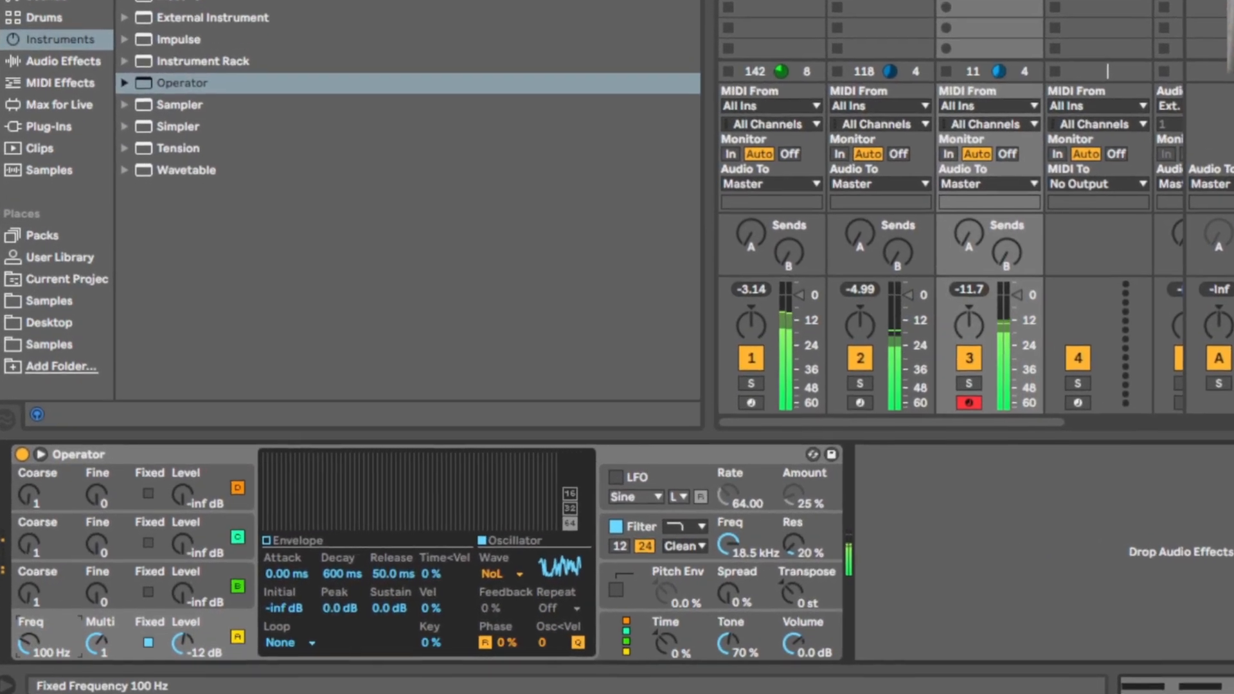
left_click_drag(36, 643, 36, 652)
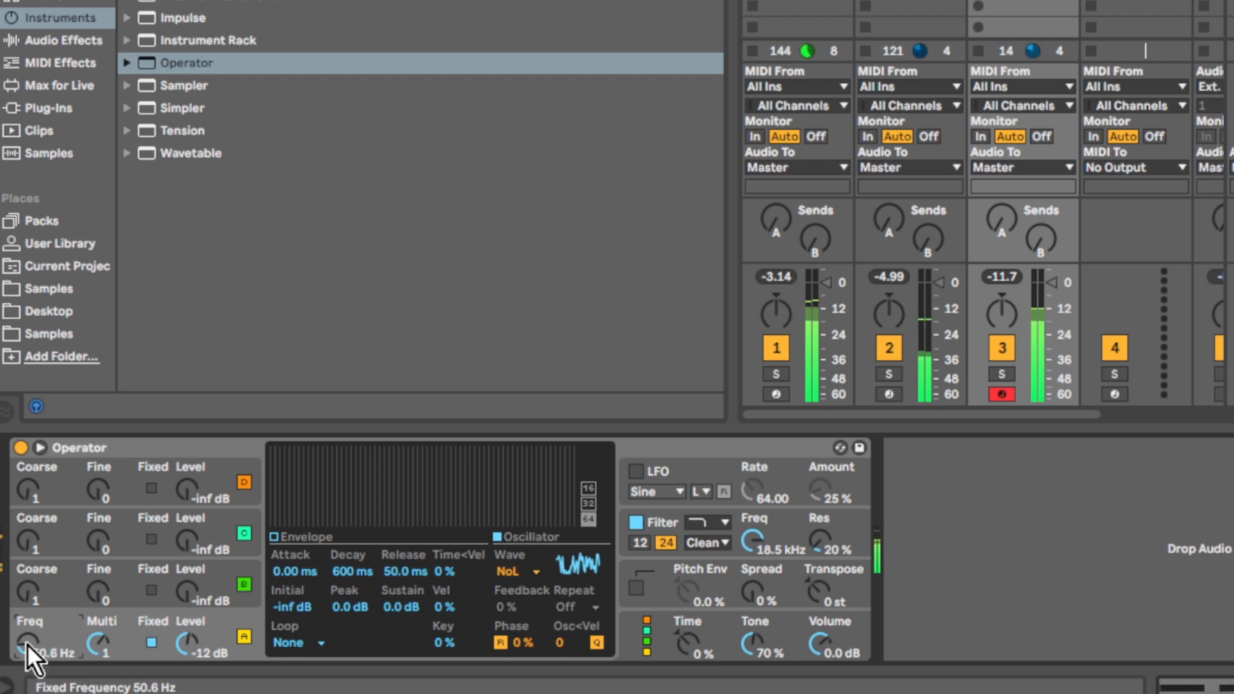
Set oscillator A's Sustain to -inf dB and Decay to 1.93 s, and the filter's Freq to 50.0 Hz with Envelope at 45%.
left_click_drag(407, 609, 407, 642)
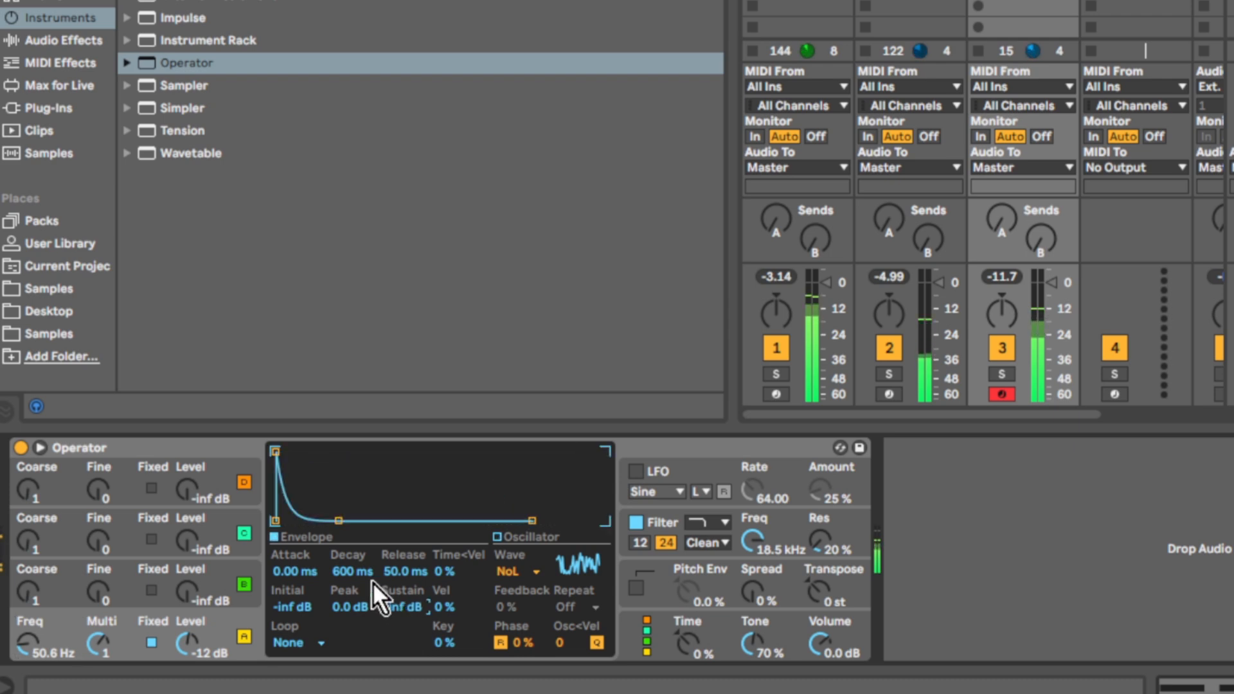
left_click_drag(361, 578, 361, 545)
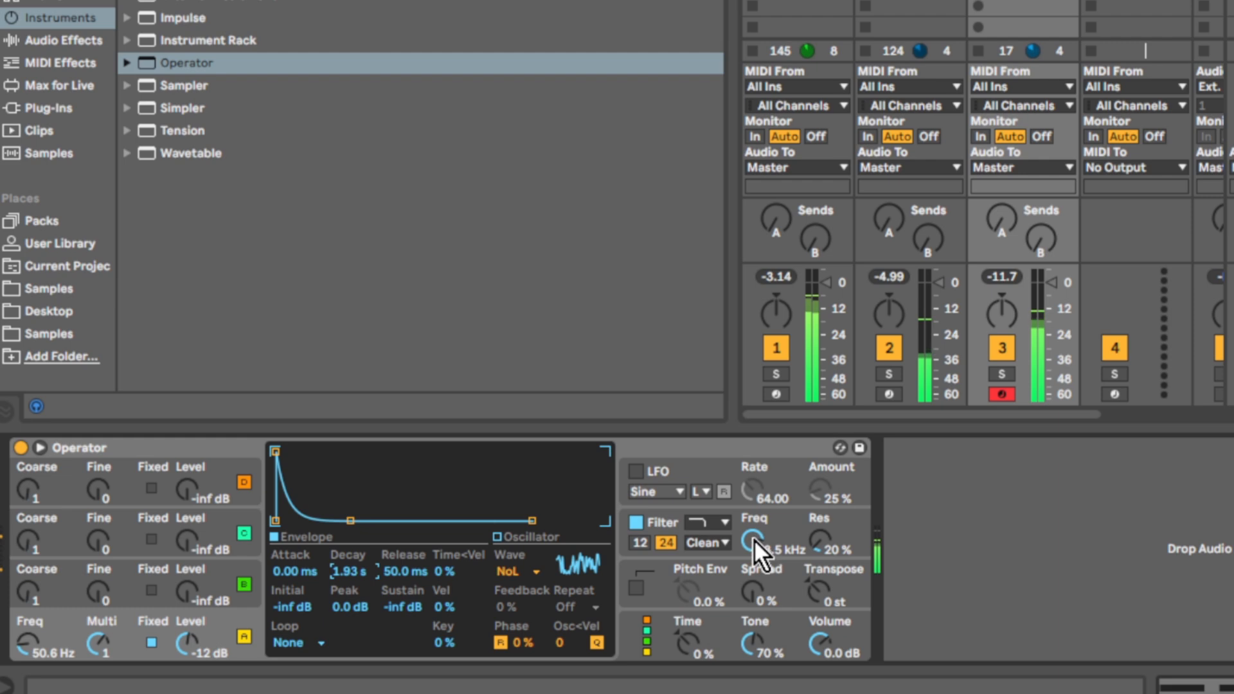
left_click_drag(754, 539, 754, 591)
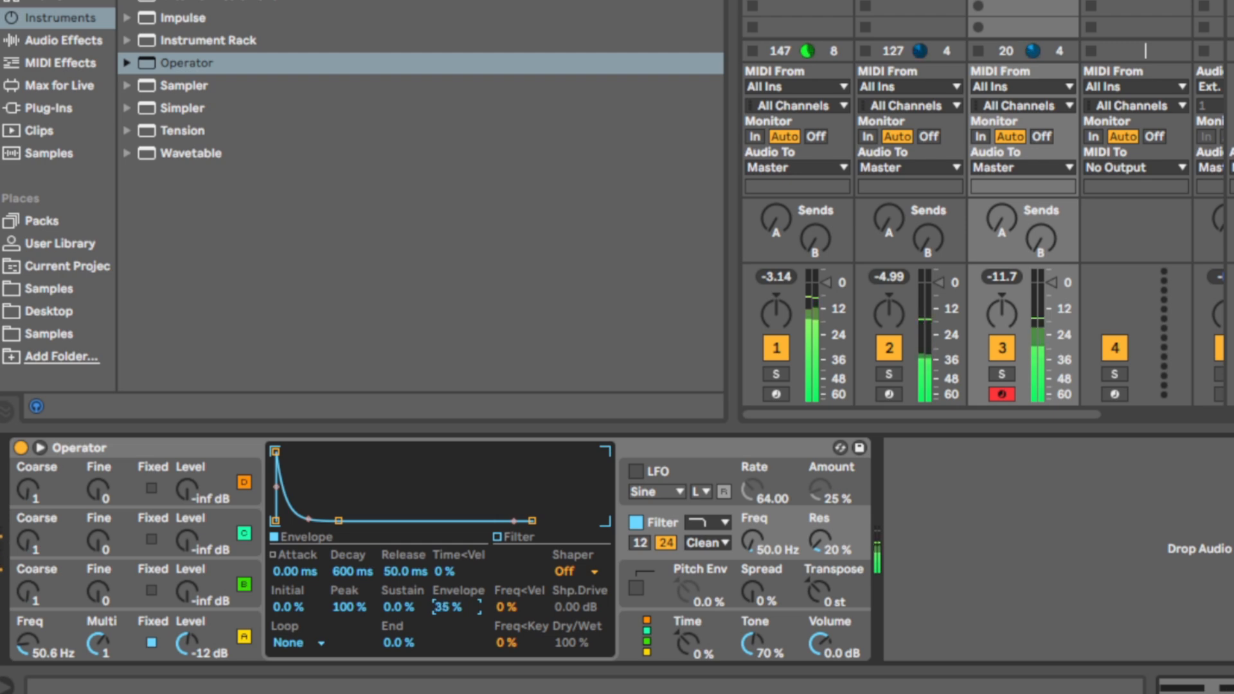
left_click_drag(448, 606, 448, 605)
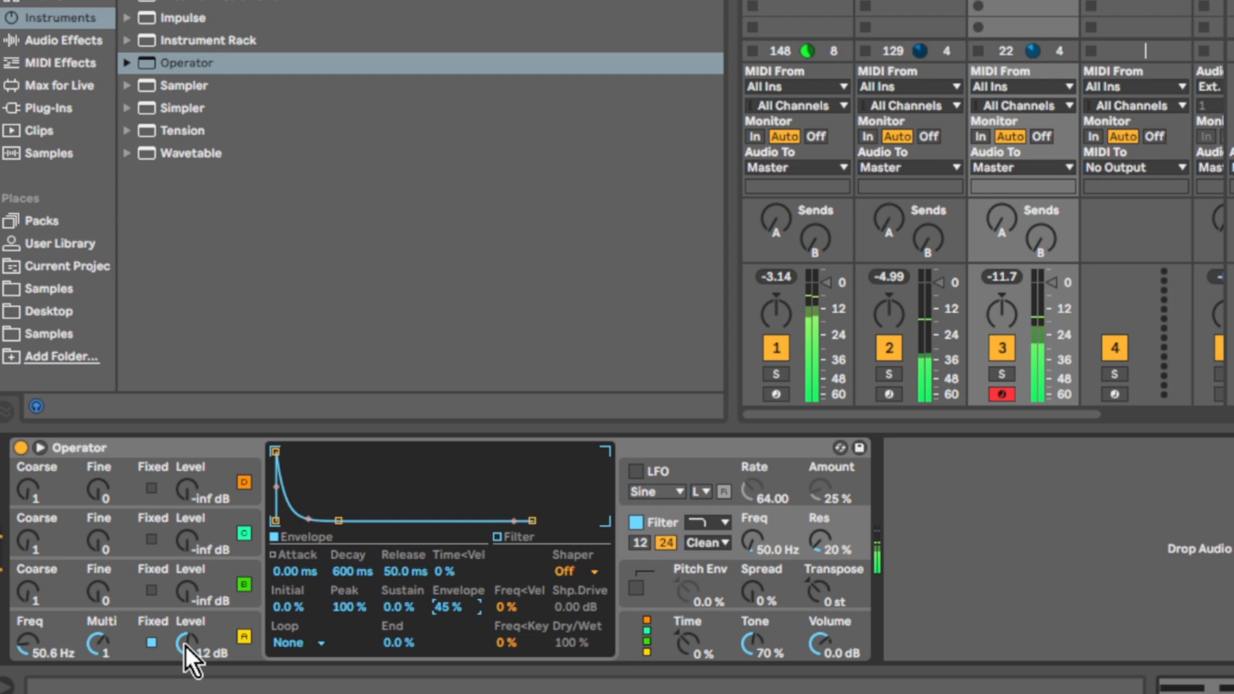
Raise oscillator A's Level to -3.8 dB and set the filter's Shaper to Soft with 7.31 dB drive.
left_click_drag(187, 642, 187, 630)
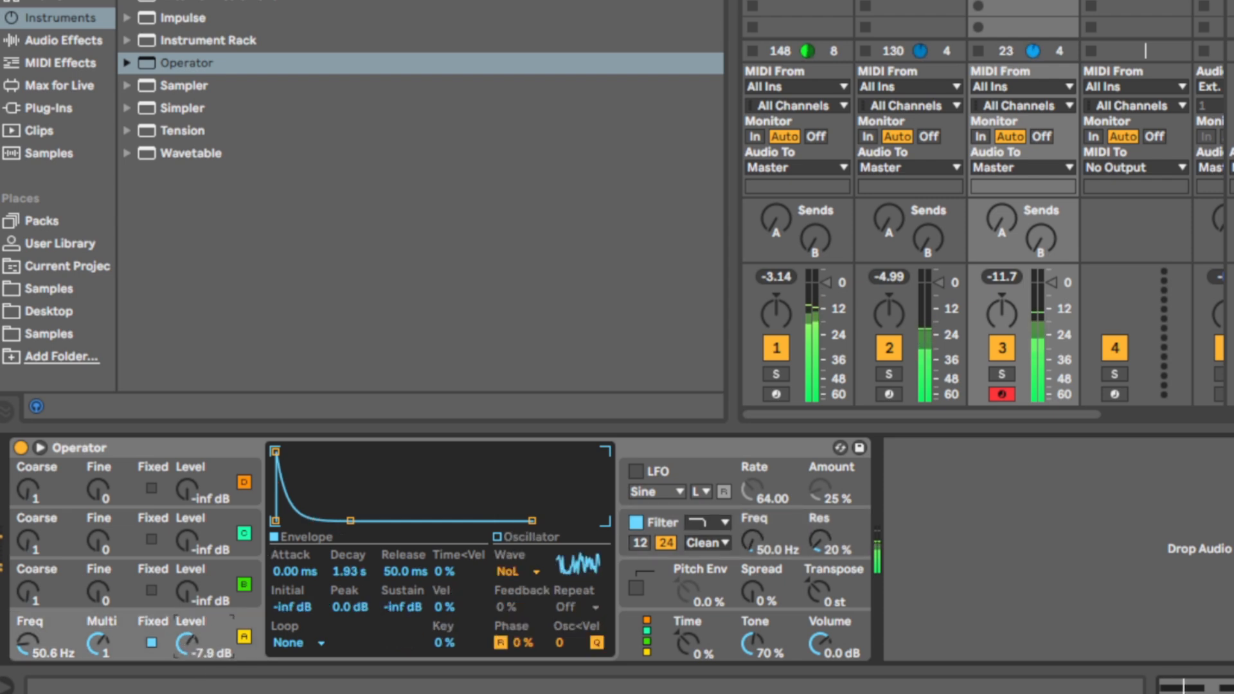
left_click(662, 516)
left_click(581, 574)
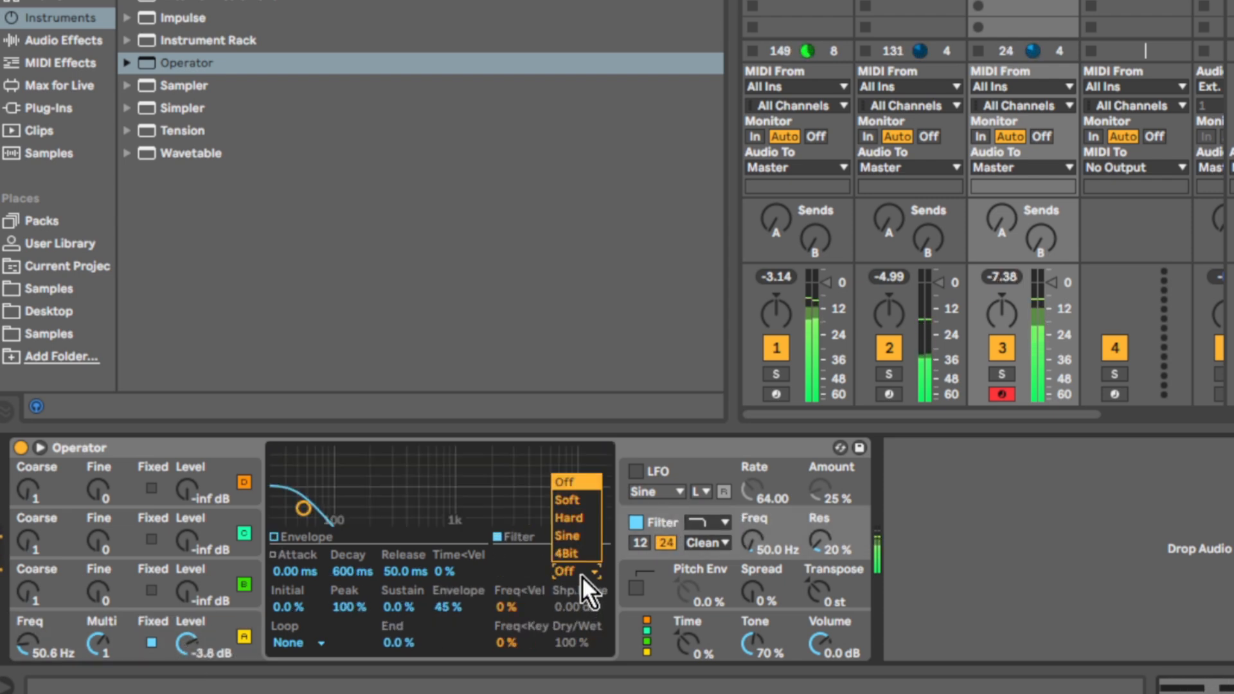
left_click(569, 501)
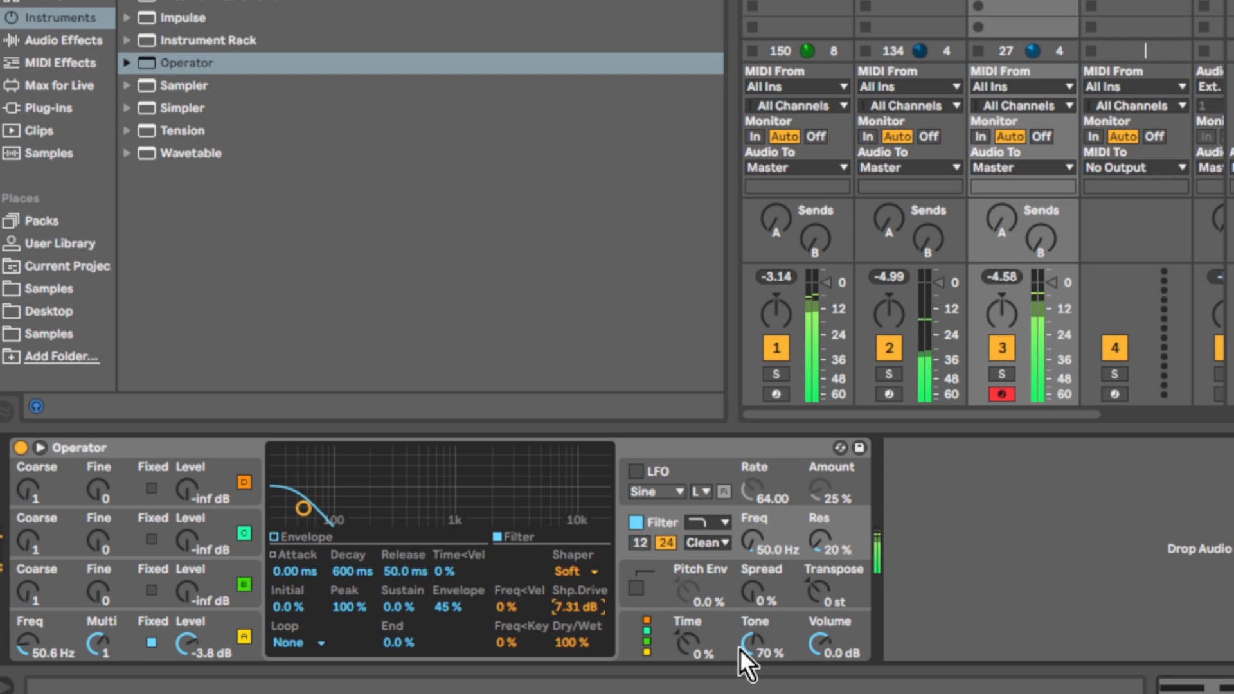
Keep the filter's Freq at 50.0 Hz and set its Envelope amount to 30%.
mouse_move(750, 546)
left_mouse_down()
mouse_move(750, 514)
mouse_move(750, 550)
left_mouse_up()
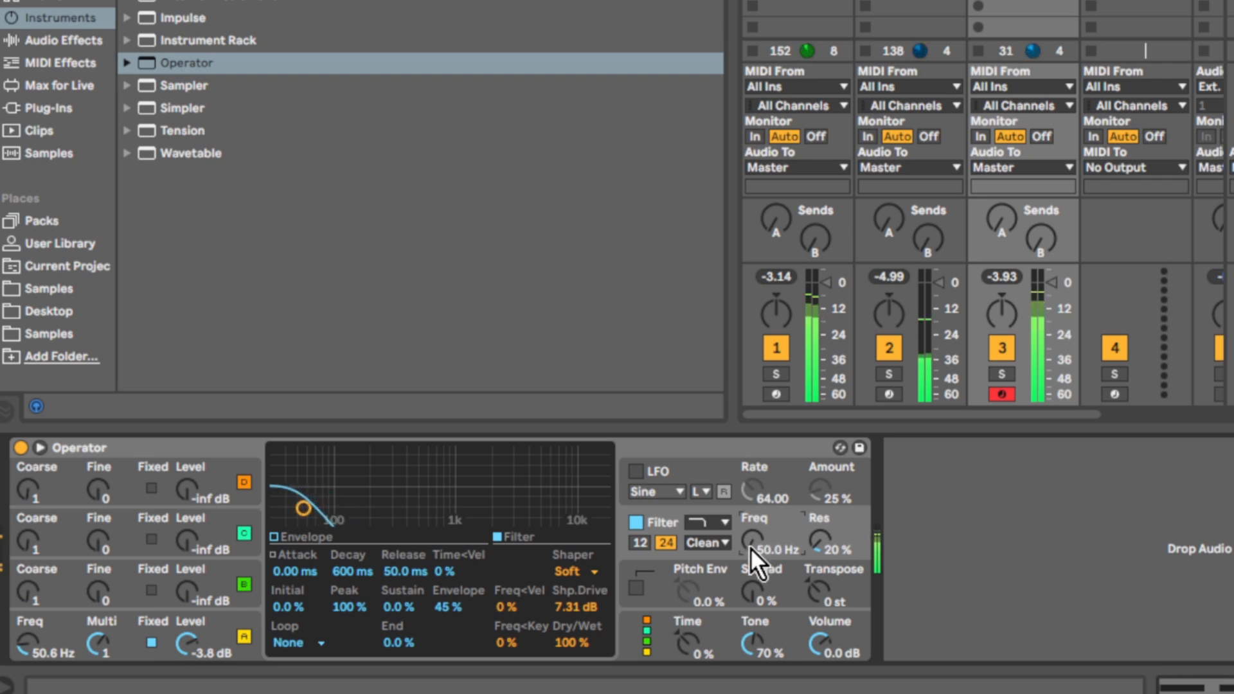
left_click_drag(445, 609, 445, 609)
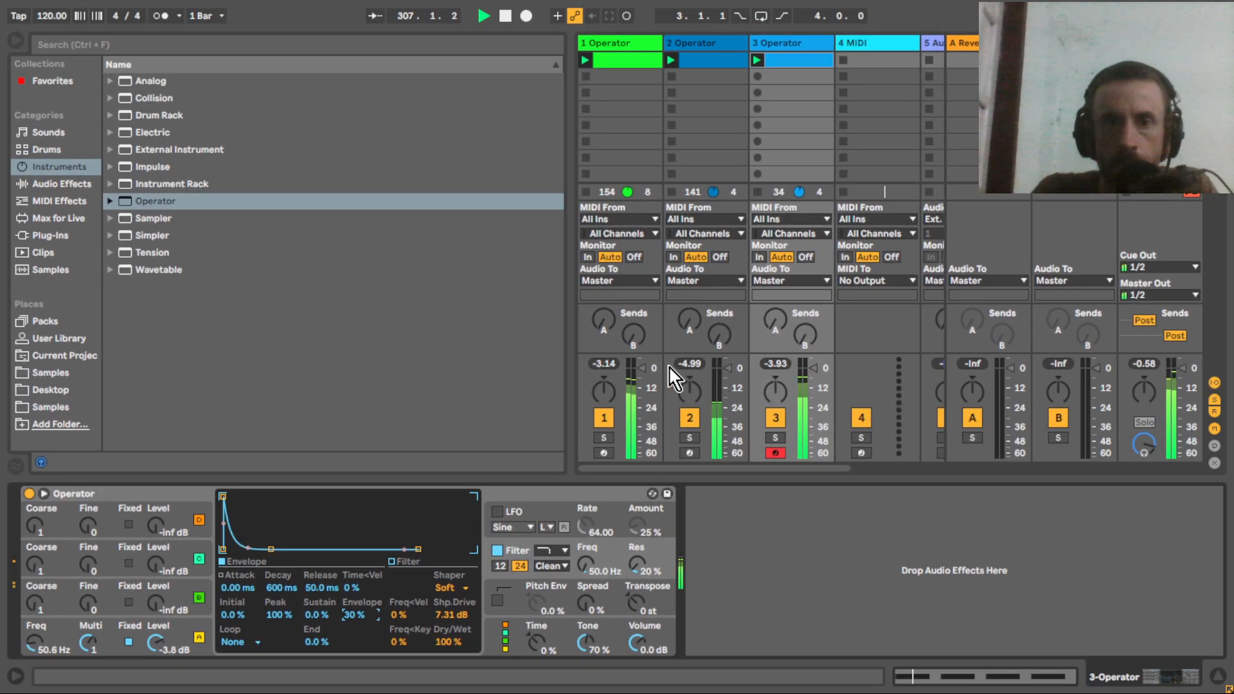
Lower the first track's volume and add a Drum Buss after Operator on the third track.
left_click_drag(641, 367, 641, 383)
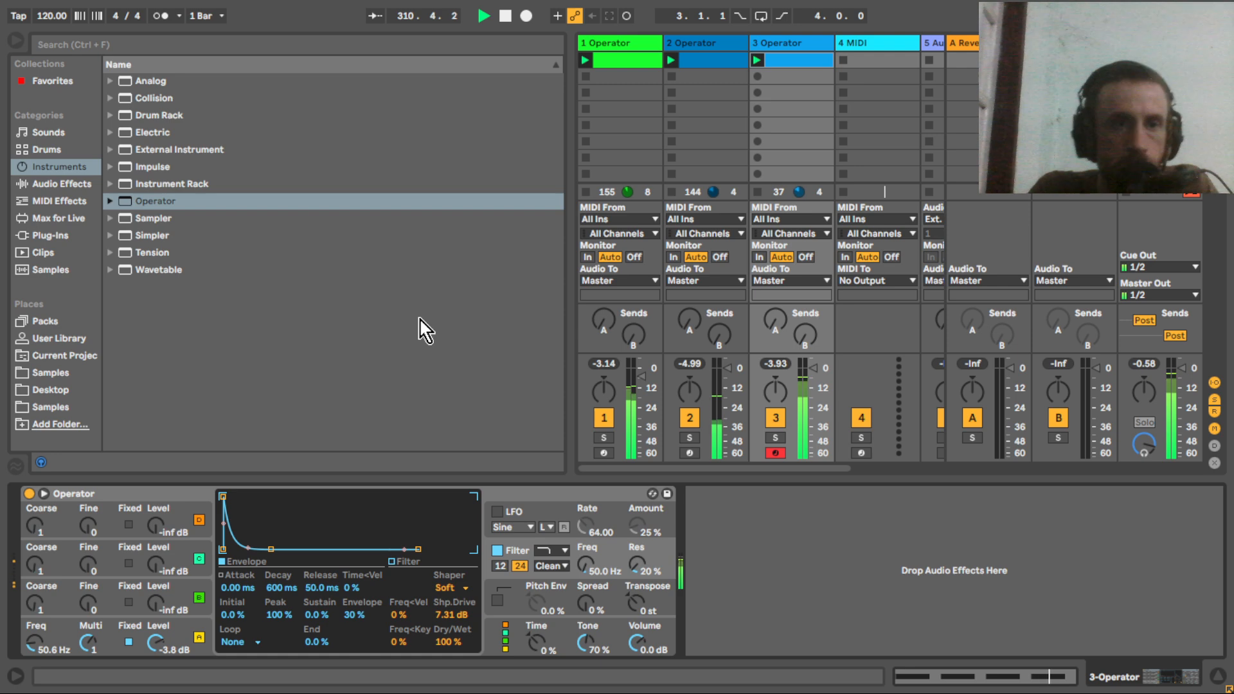
left_click(54, 183)
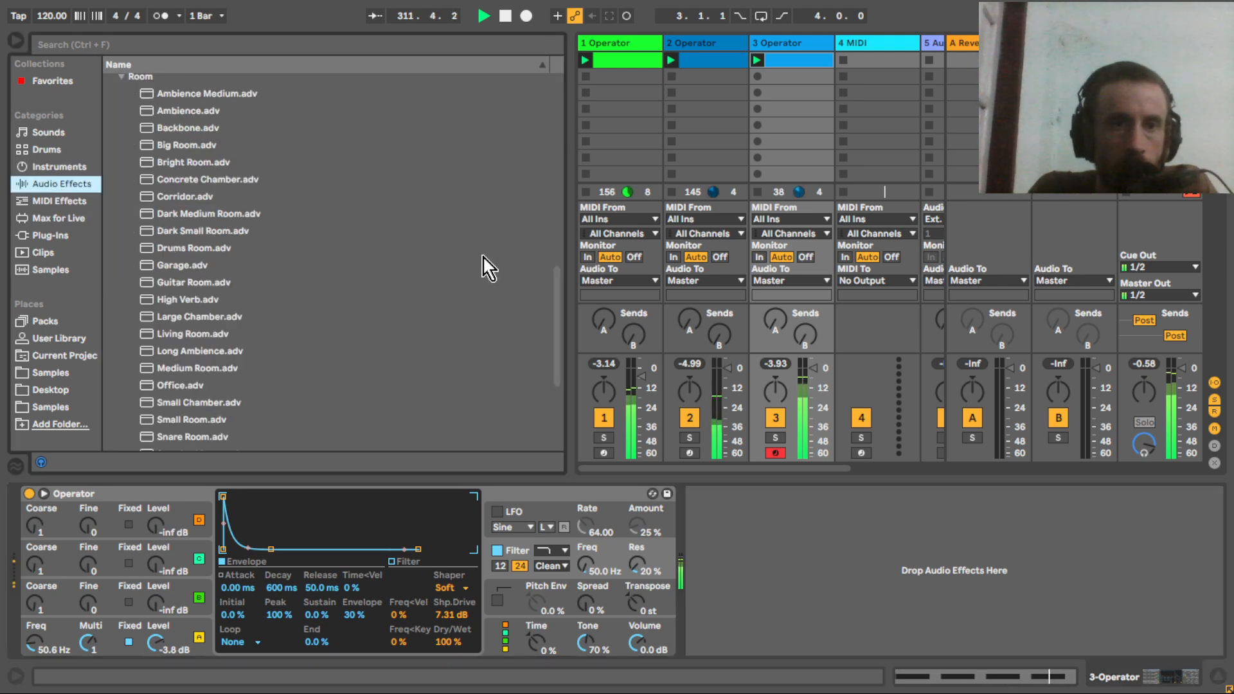
left_click_drag(559, 334, 559, 151)
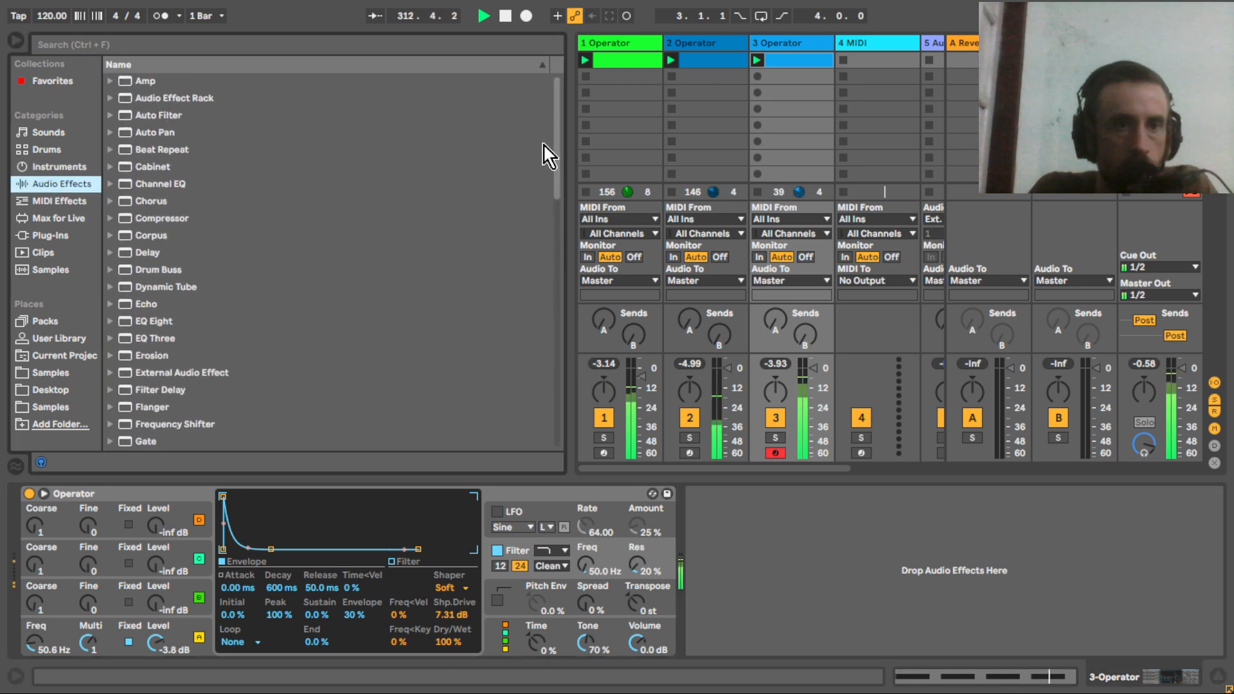
left_click_drag(143, 278, 799, 573)
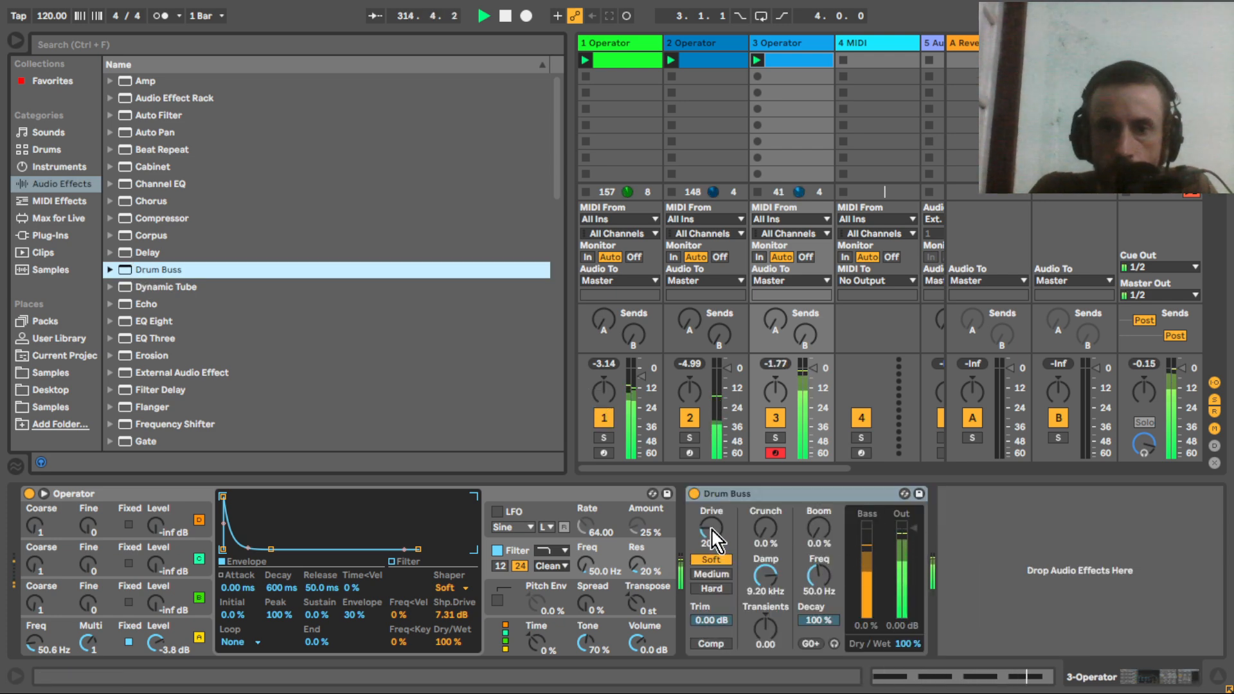
Set Drum Buss Drive to 39%, Crunch to 53%, Boom to 48%, Damp to 6.20 kHz and Transients to -0.22, with Comp enabled.
left_click_drag(713, 533, 713, 511)
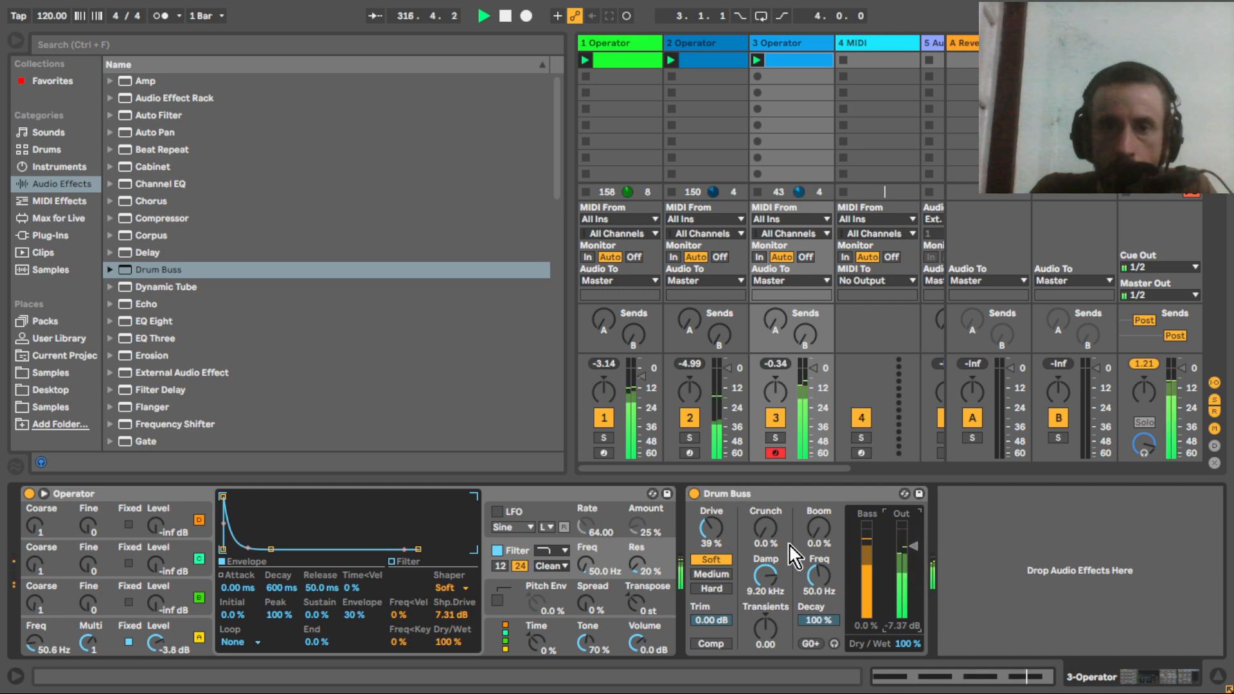
left_click_drag(756, 533, 756, 531)
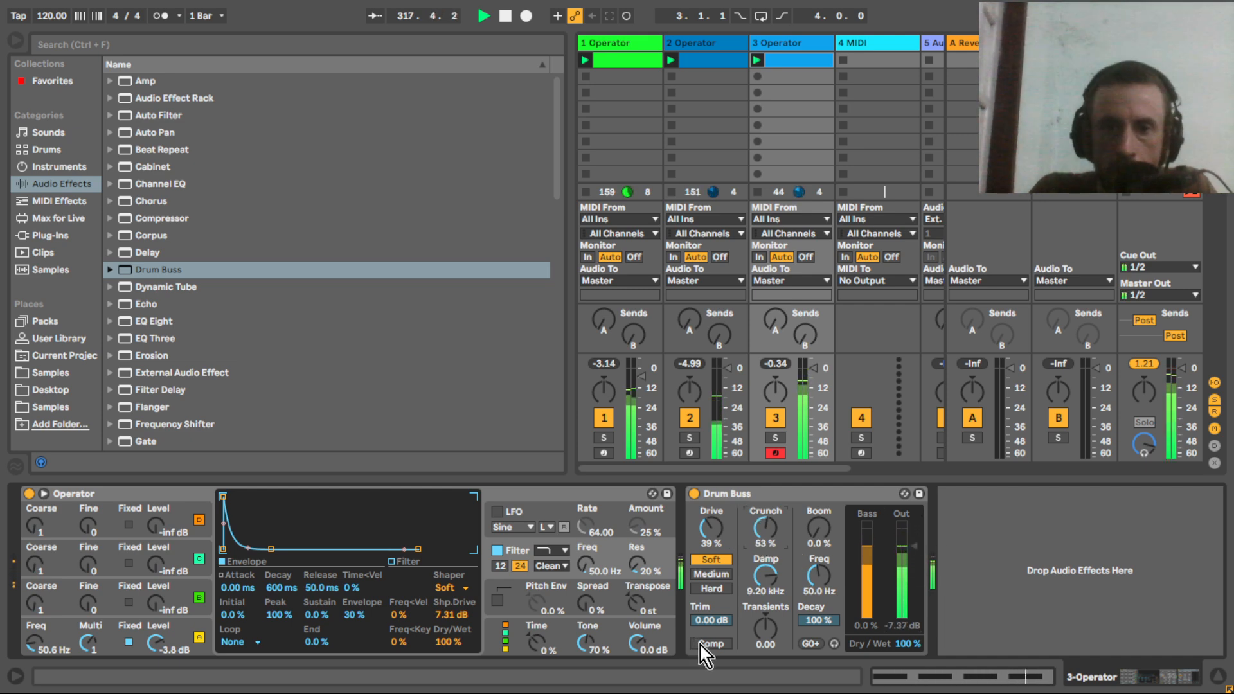
left_click(711, 644)
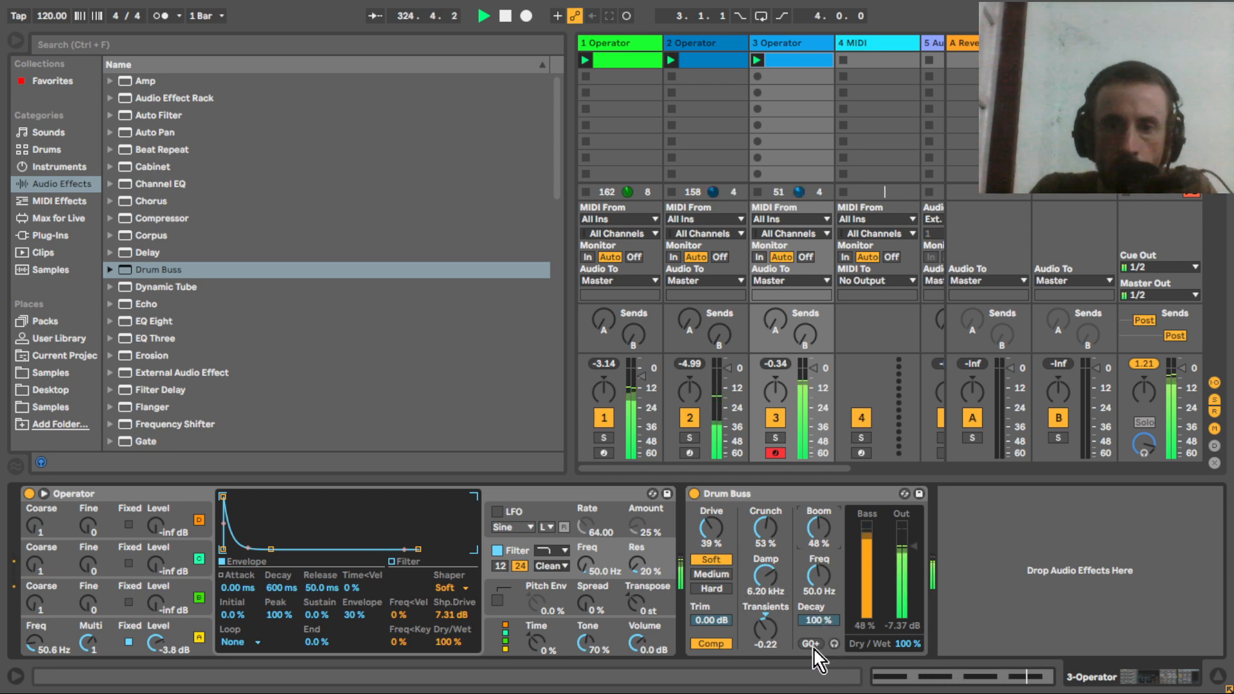
Examine the pitches of the chord notes in the first track's clip.
left_click(609, 72)
double_click(617, 60)
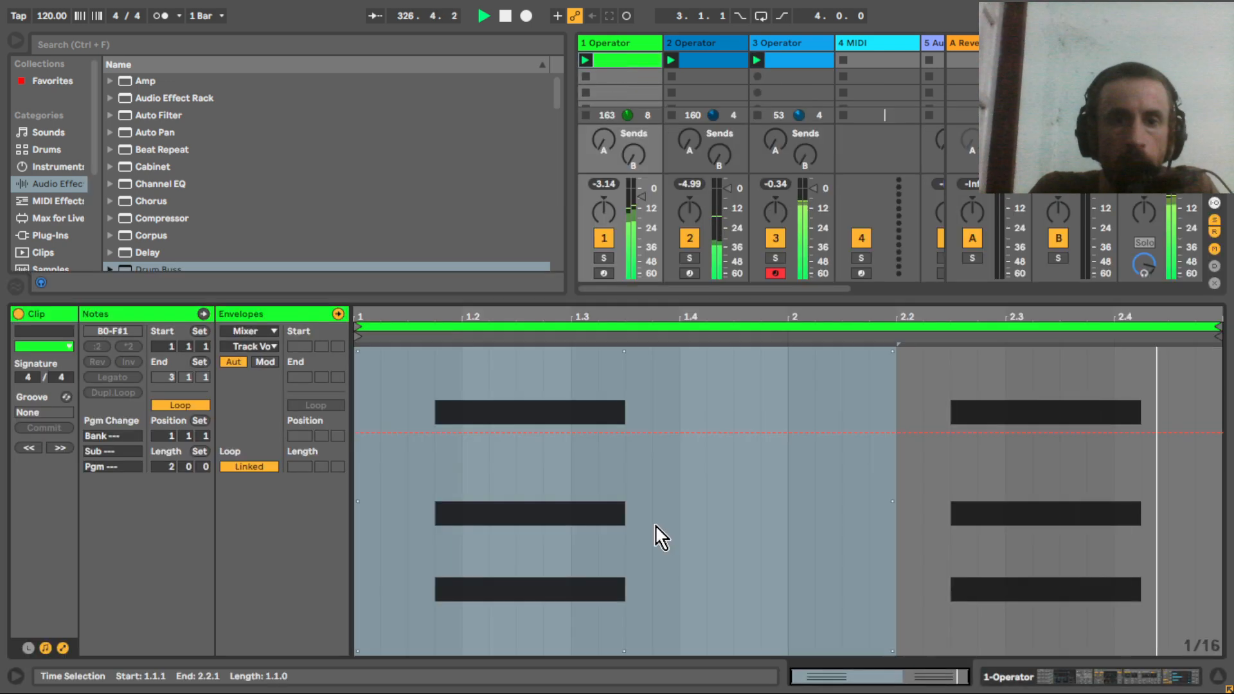
left_click(338, 314)
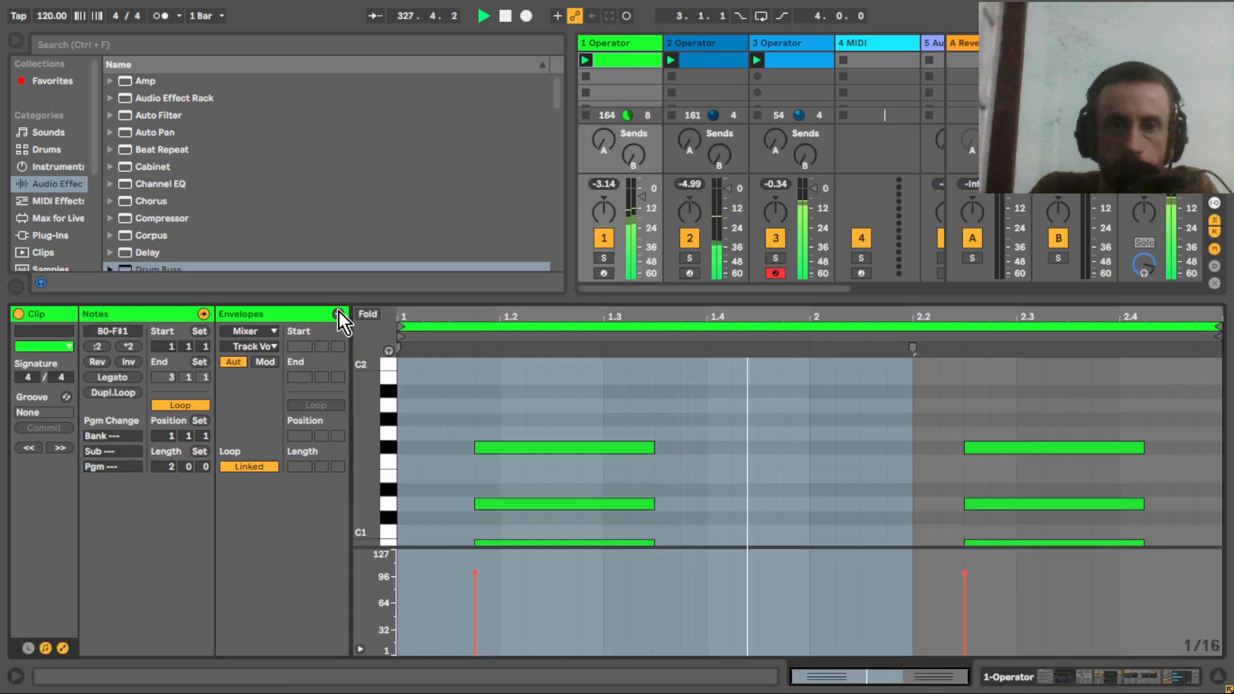
left_click_drag(361, 512, 361, 485)
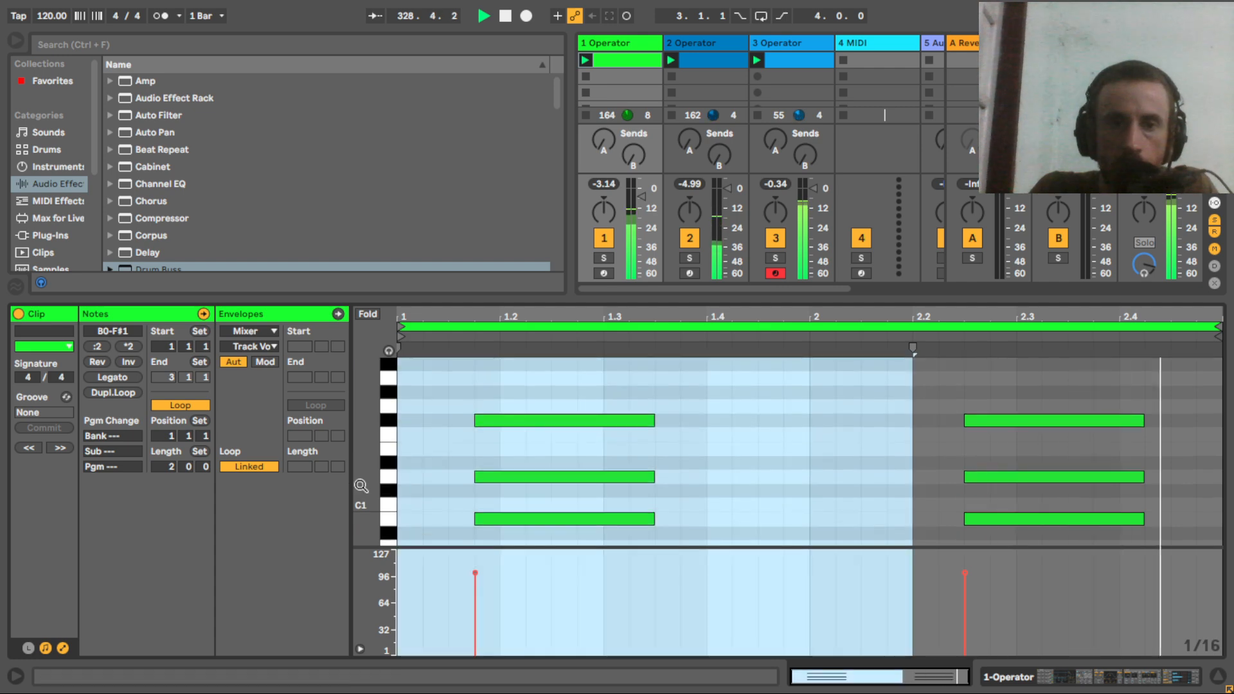
Set the third track's Drum Buss Boom to 44% at 61.3 Hz and Operator's Time to -31%.
left_click(808, 46)
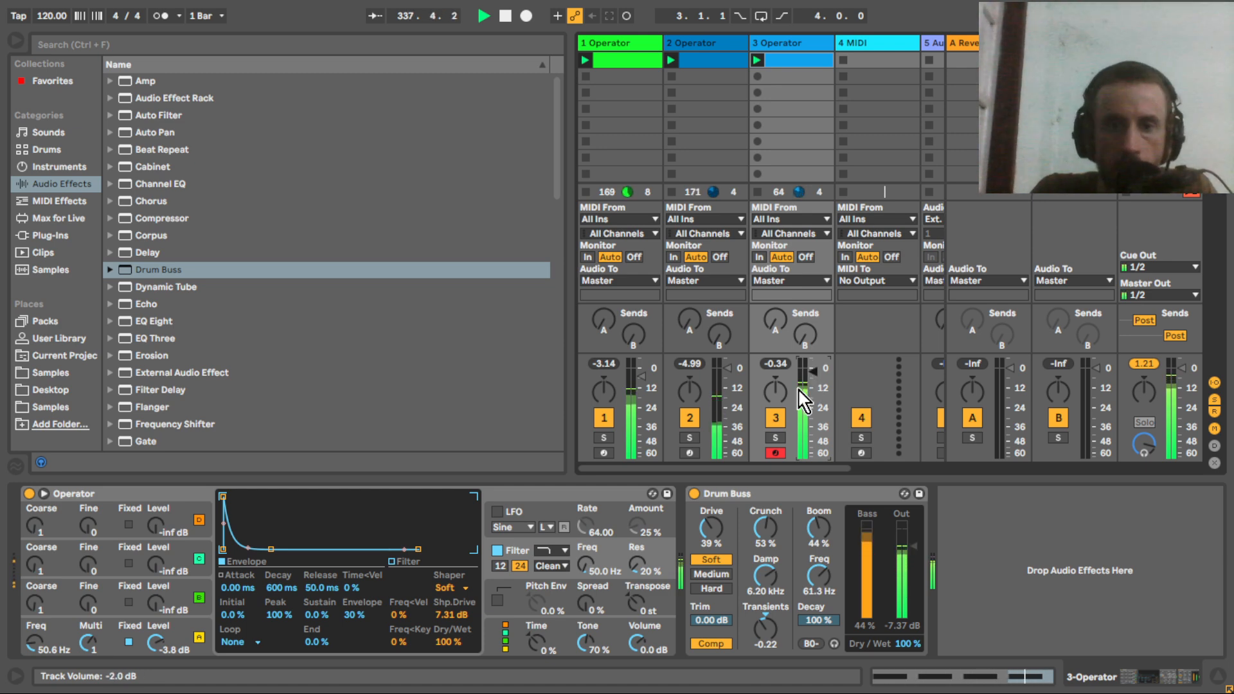
left_click(585, 604)
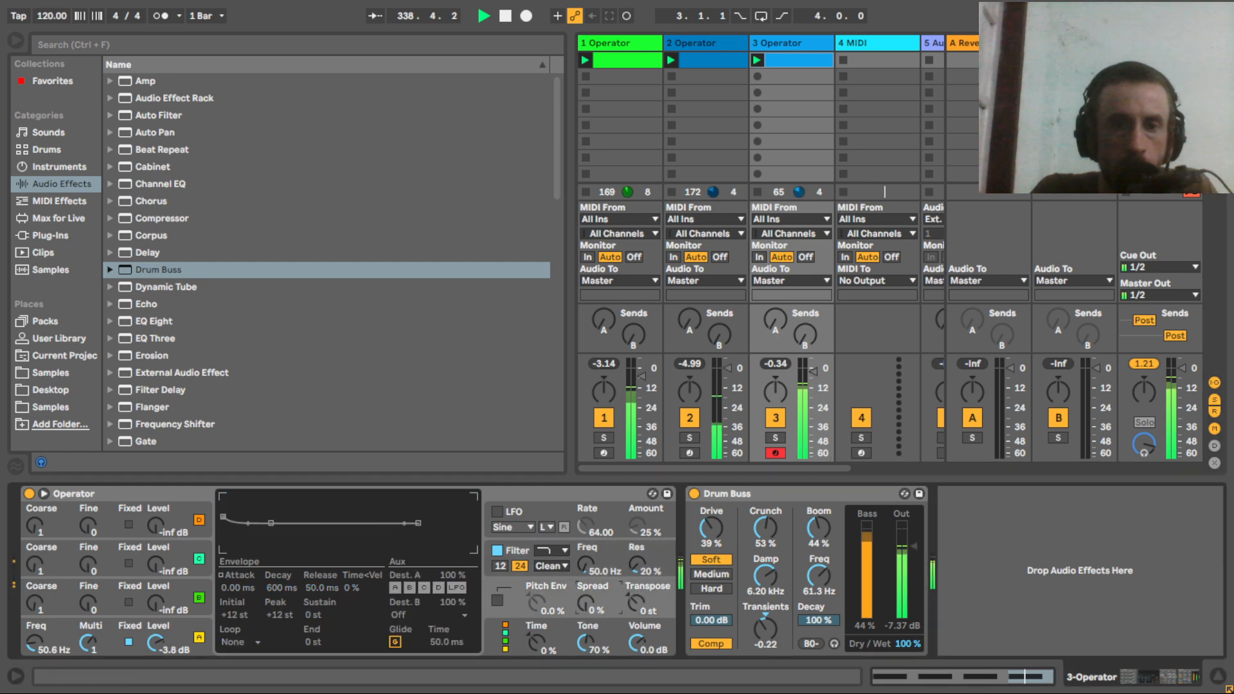
left_click(533, 643)
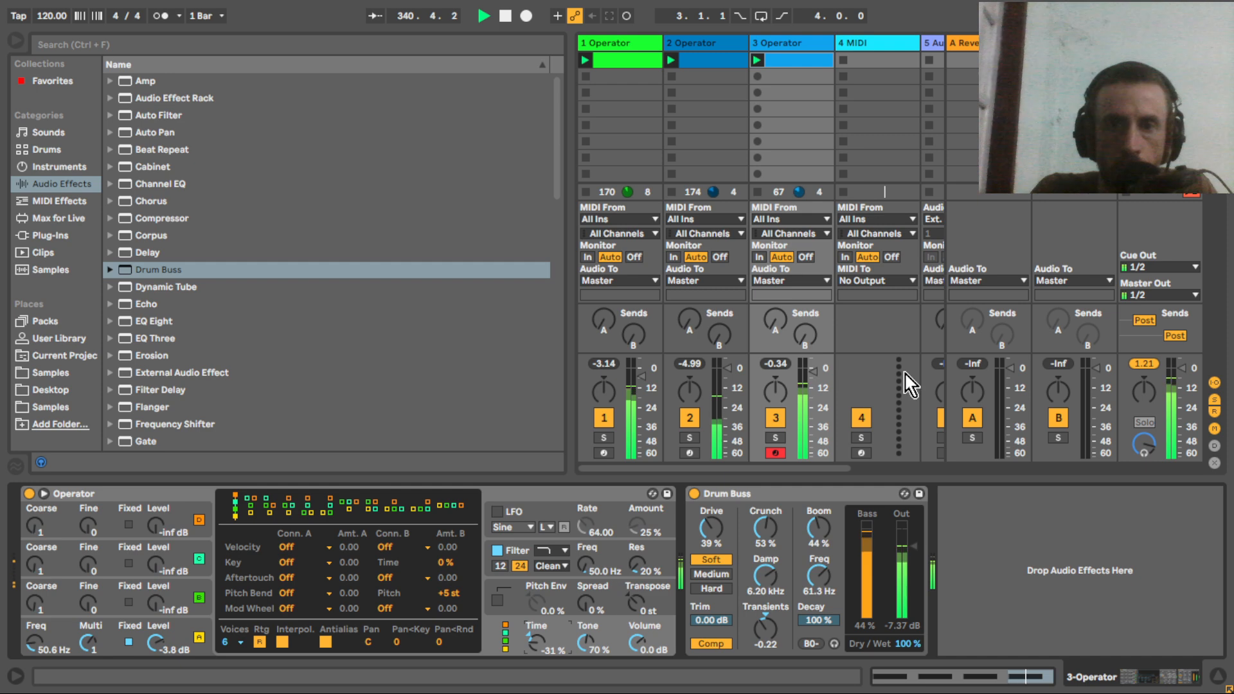
Increase the Drum Buss Boom to 68% and adjust the third track's volume to around 1.0 dB.
left_click_drag(823, 385, 823, 367)
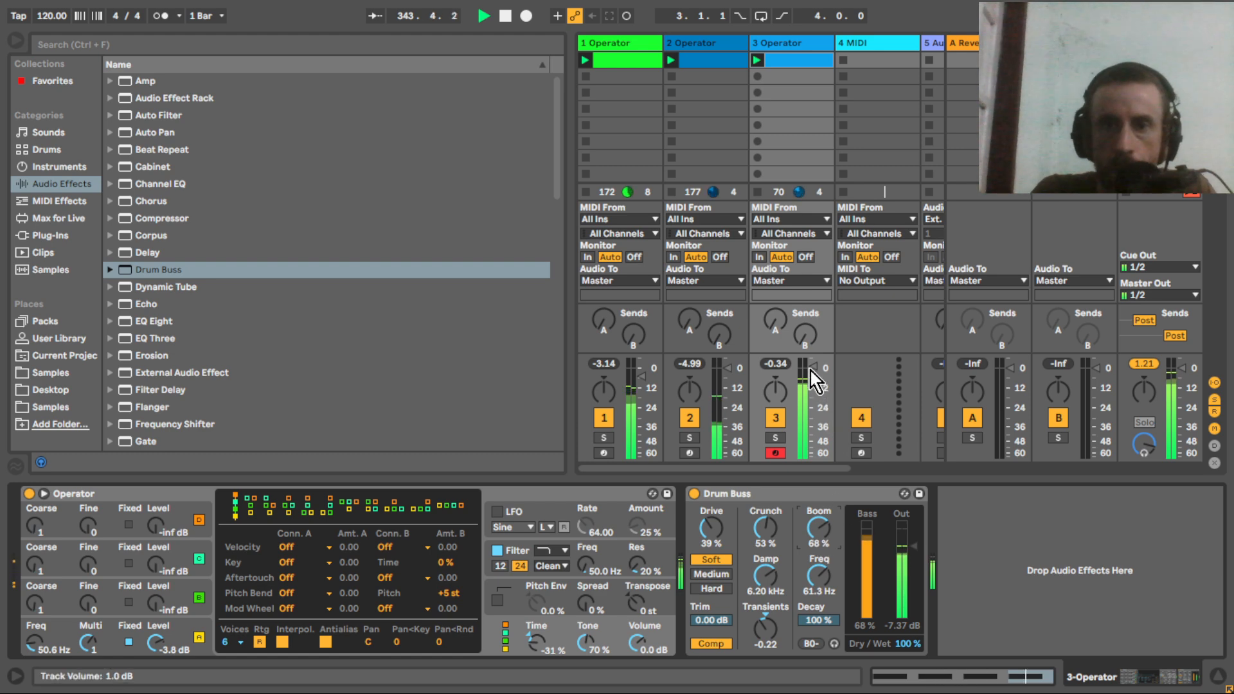
left_click_drag(814, 379, 814, 379)
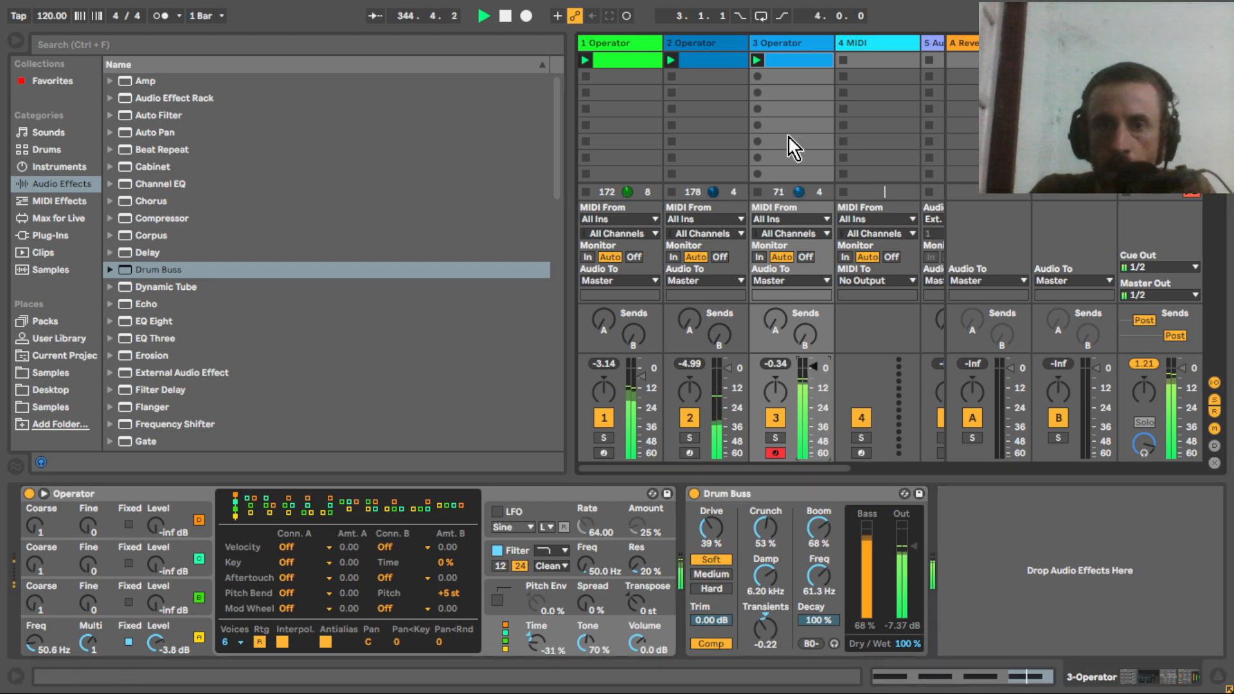
Add a Compressor at the end of the first track's chain and enable its Sidechain with 3-Operator as the source.
left_click(642, 44)
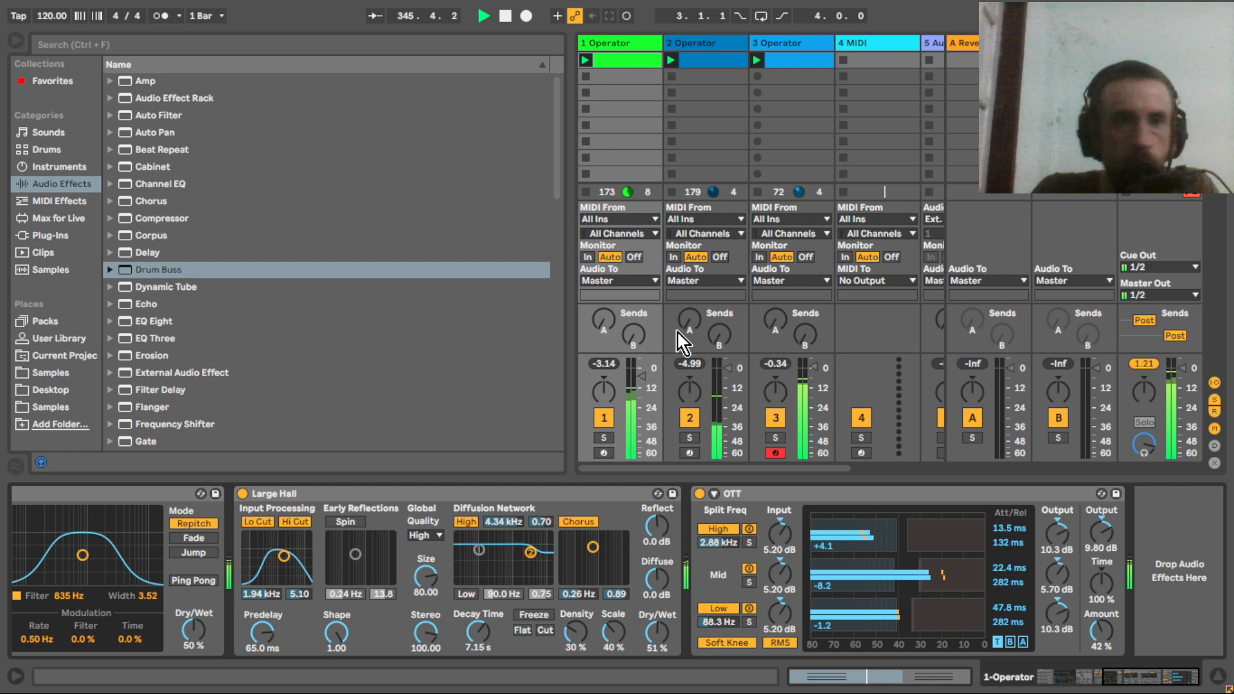
left_click(172, 218)
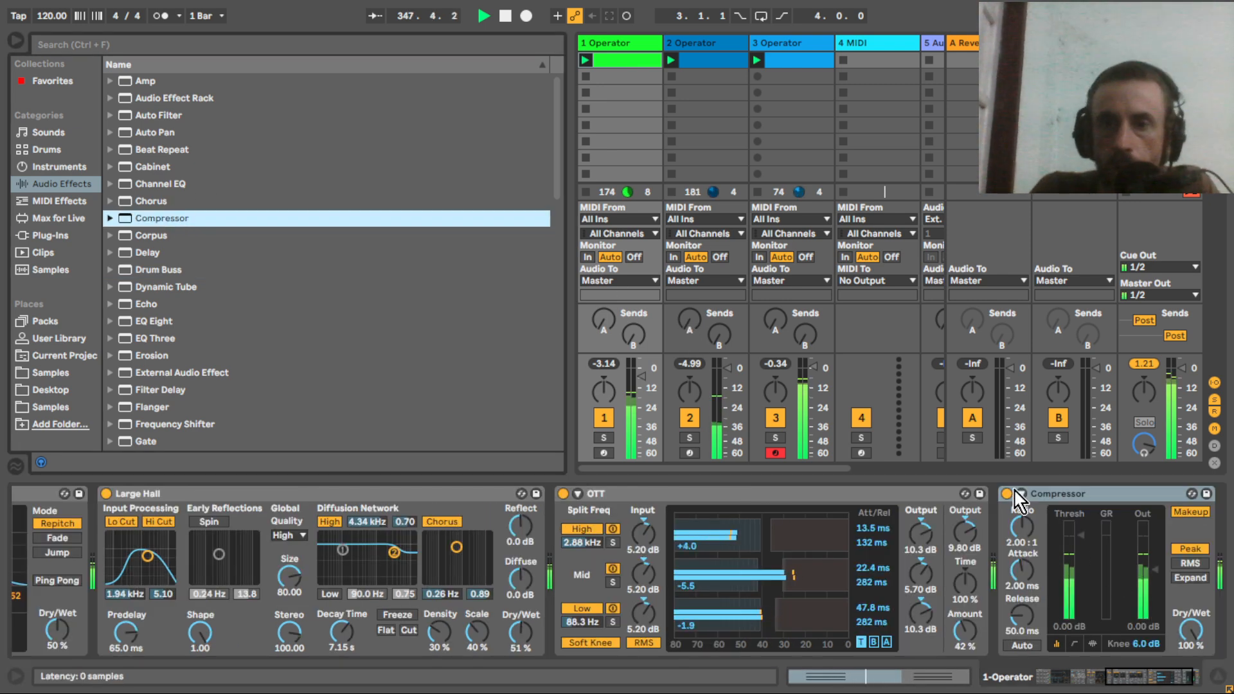
left_click(1021, 494)
left_click(1027, 511)
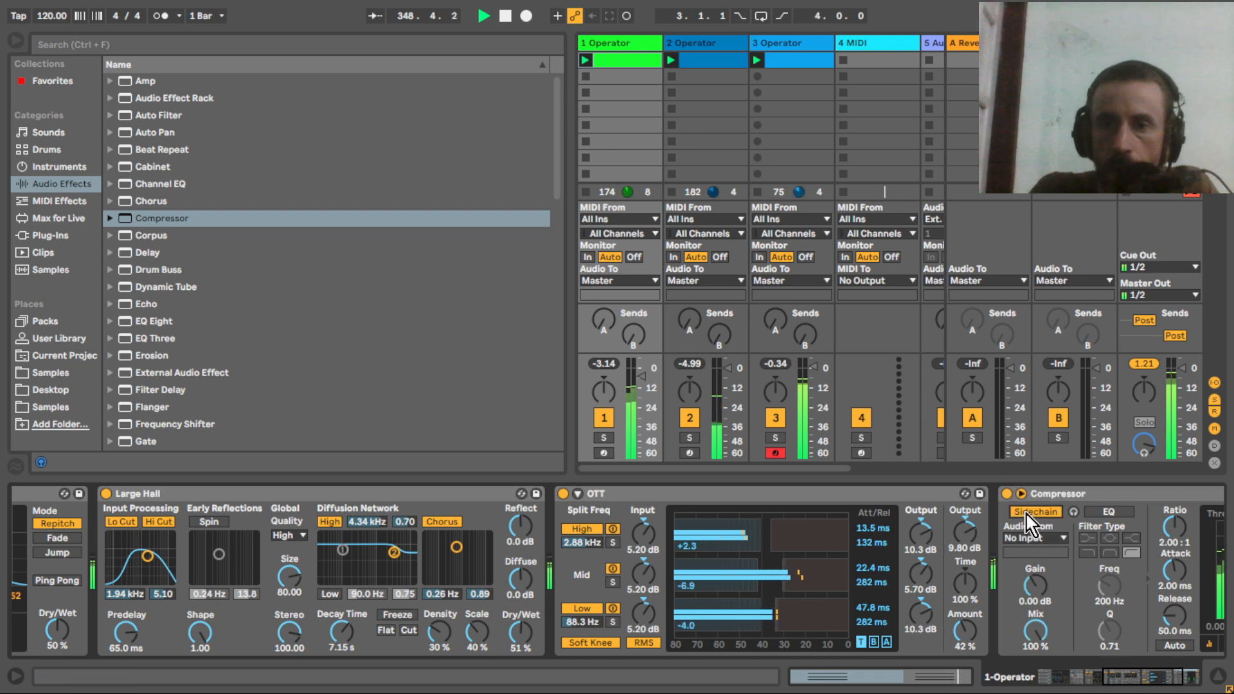
left_click(1035, 539)
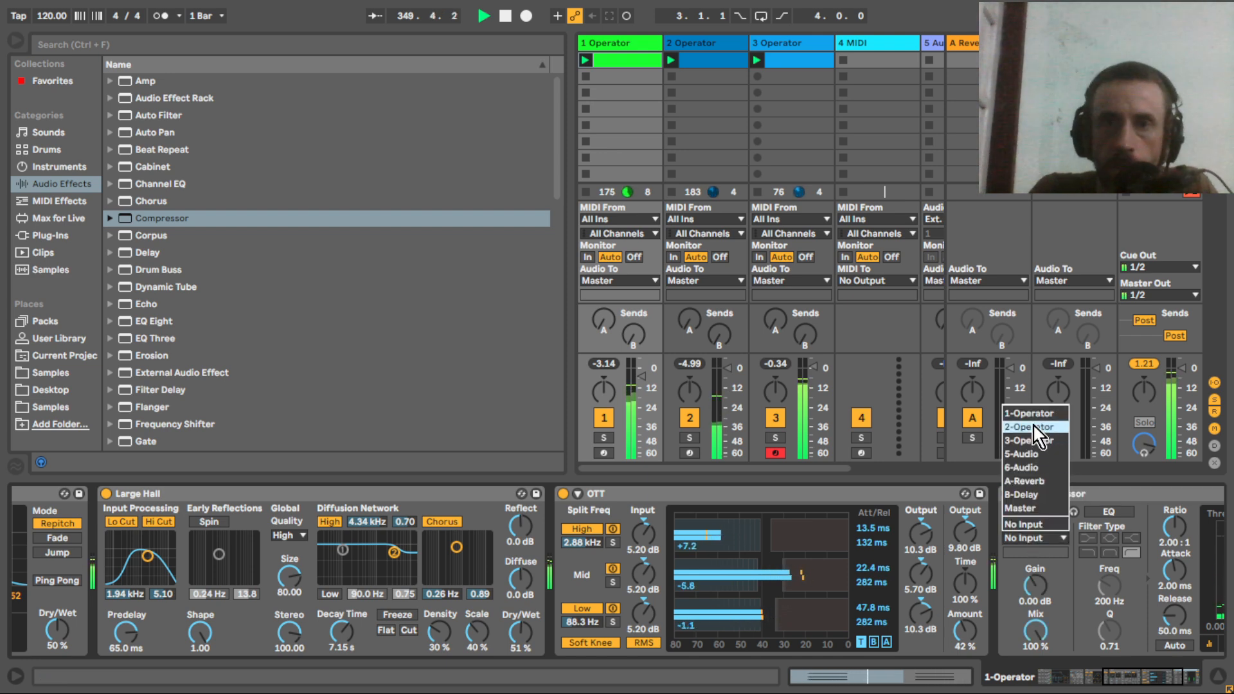
left_click(1031, 441)
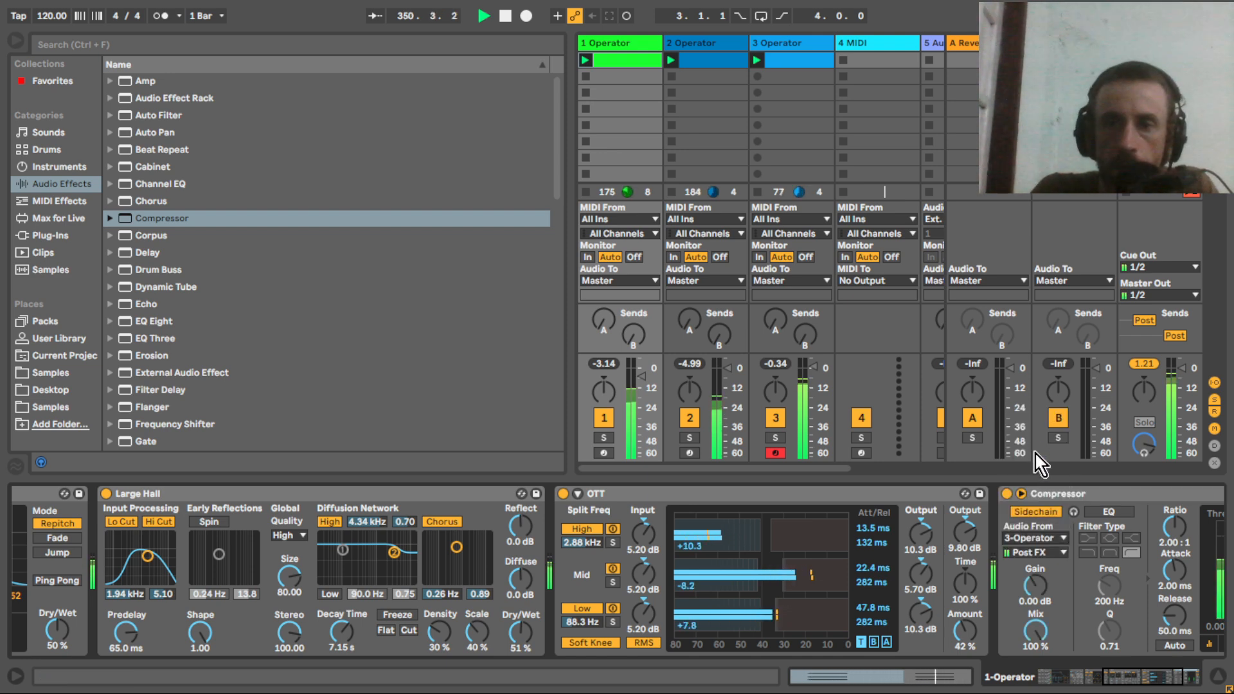
Set the Compressor's Ratio to 3.60:1, Attack to 0.11 ms and Threshold to -14.5 dB.
left_click(1134, 686)
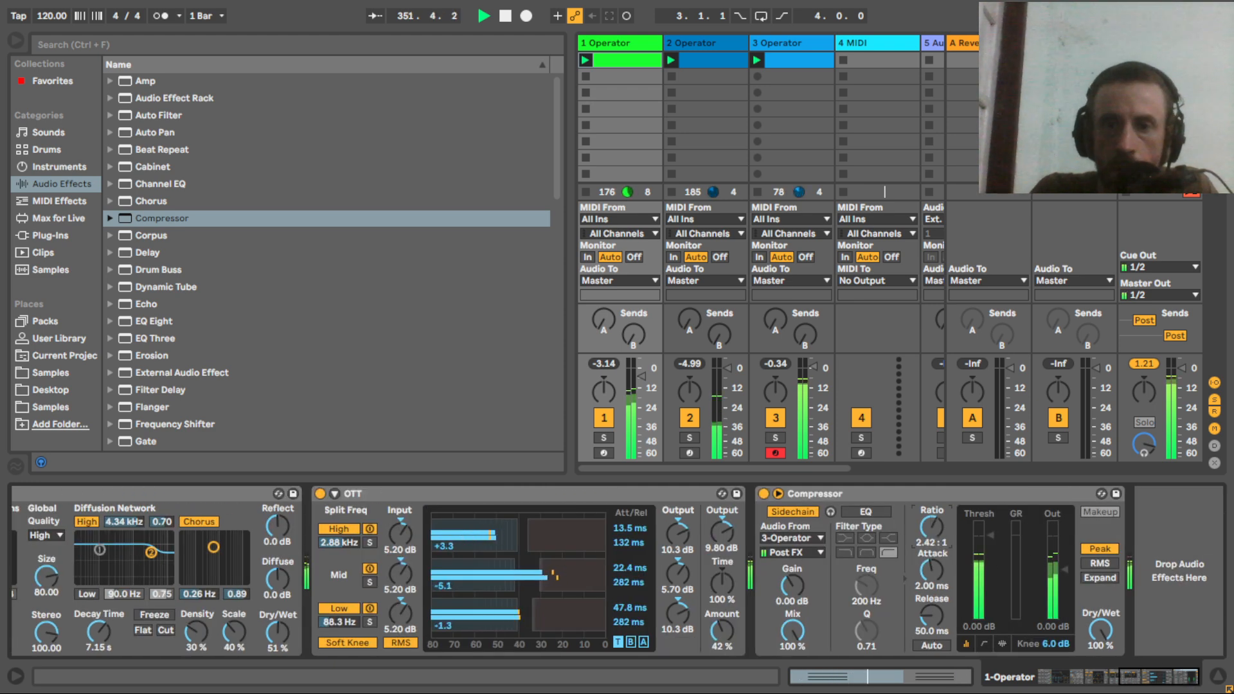
scroll(931, 530, "up", 3)
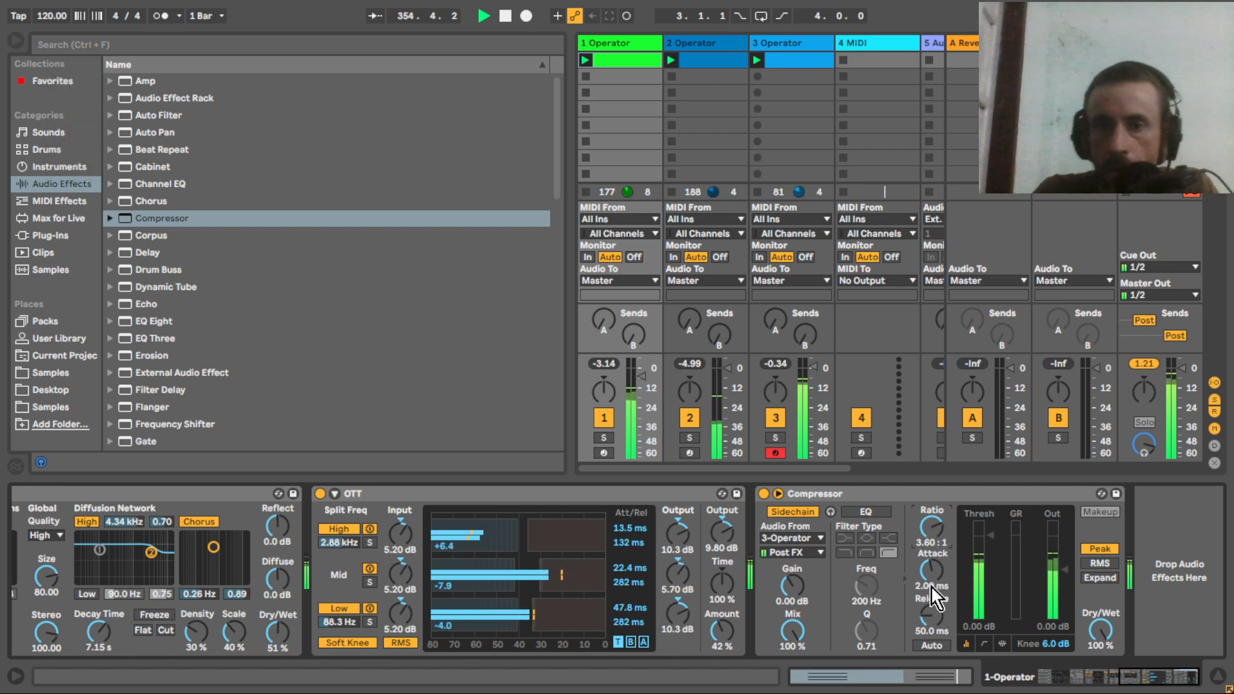
left_click_drag(931, 581, 930, 610)
left_click_drag(986, 565, 985, 576)
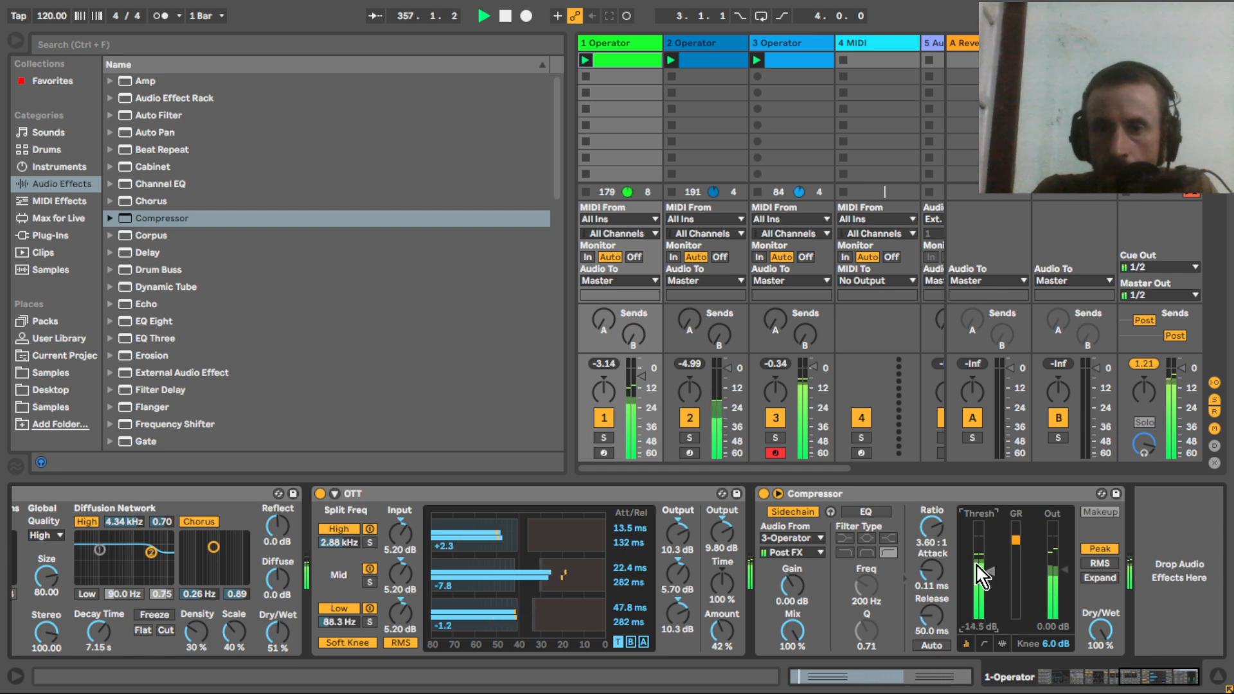
Set the Compressor's sidechain tap point to Pre FX and enable automatic release.
left_click(803, 552)
left_click(802, 565)
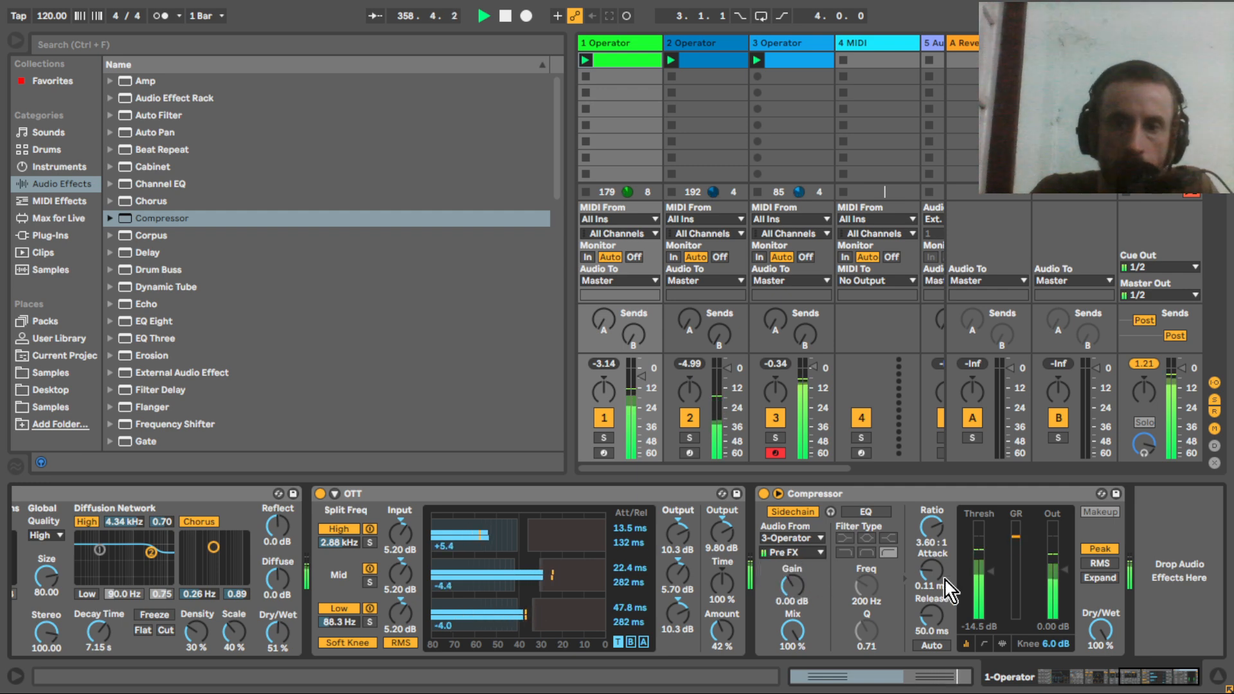
left_click(932, 645)
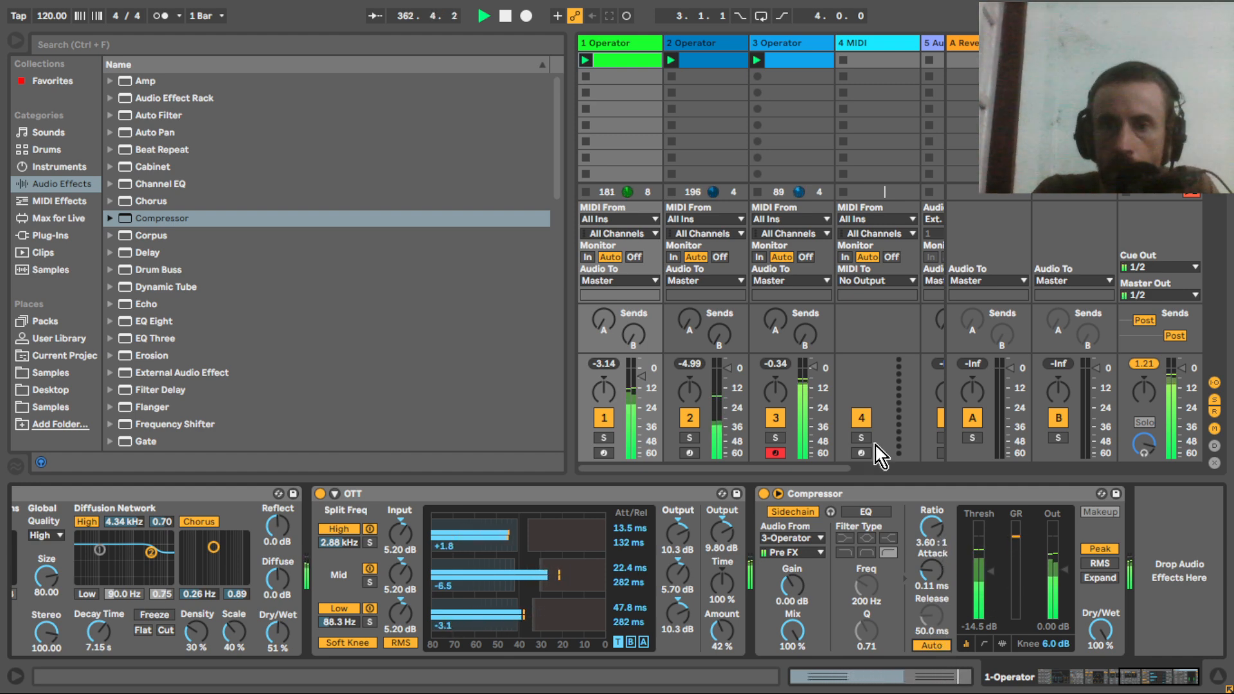
Add an EQ Eight to the master track and lower the volumes of the second and third tracks.
left_click_drag(810, 371, 810, 386)
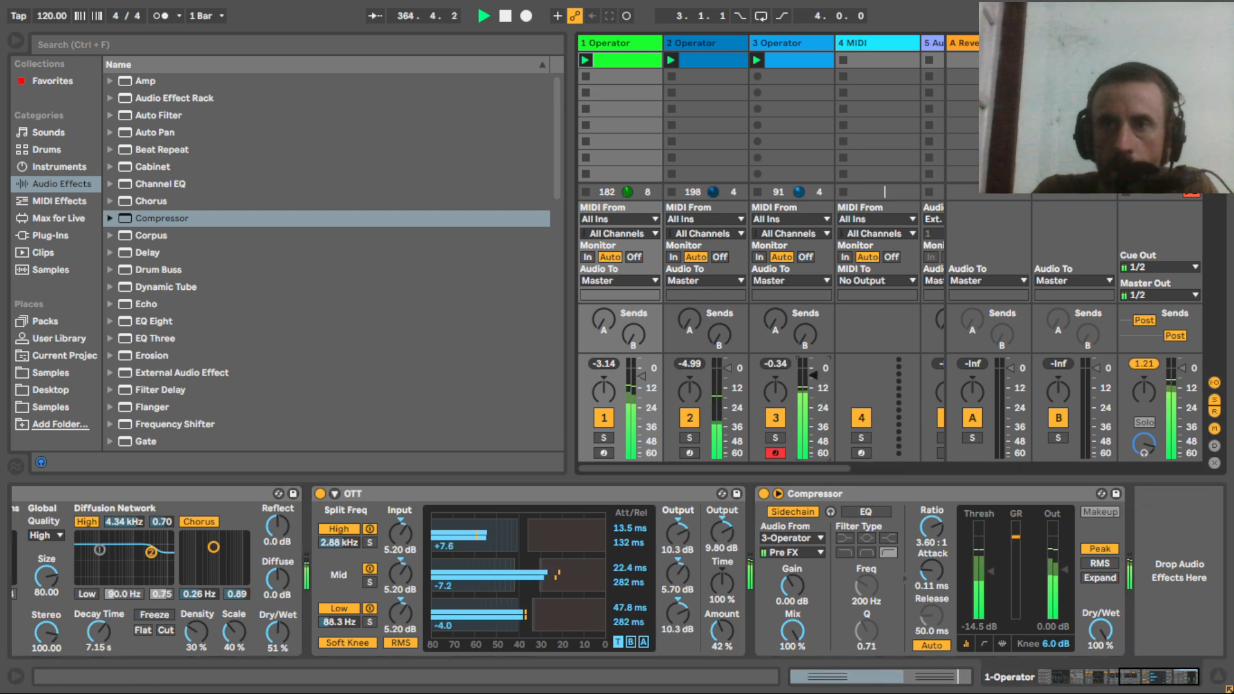
left_click(1156, 42)
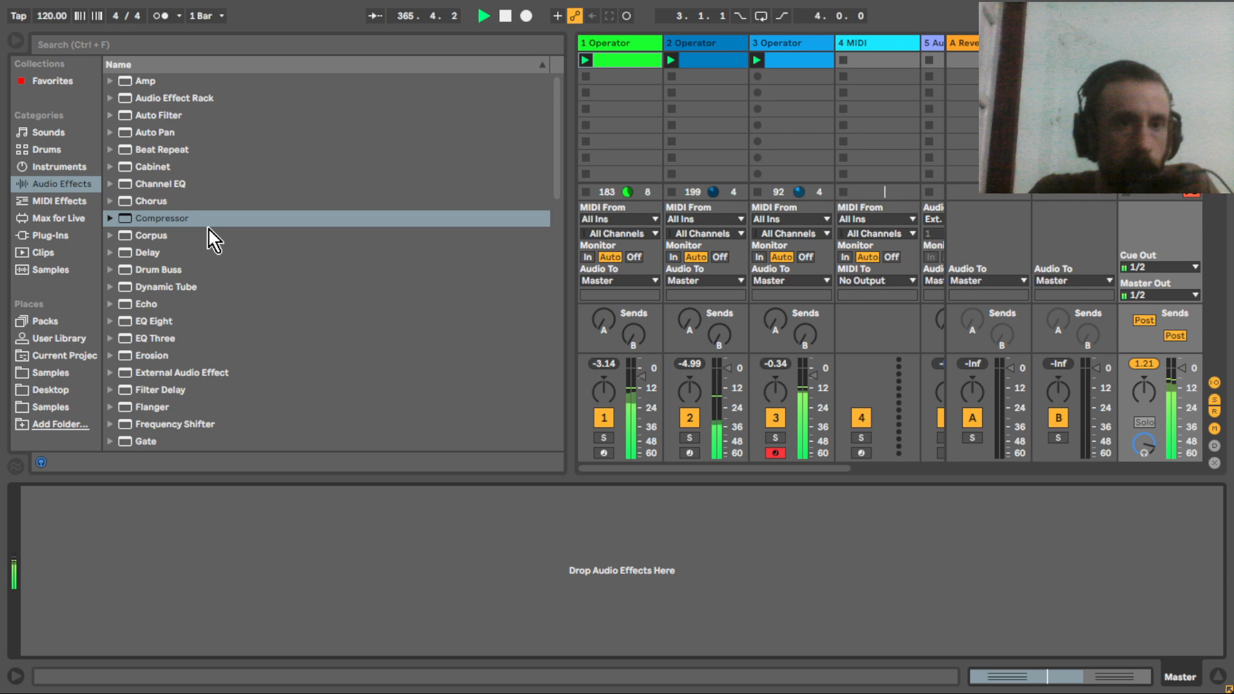
double_click(168, 322)
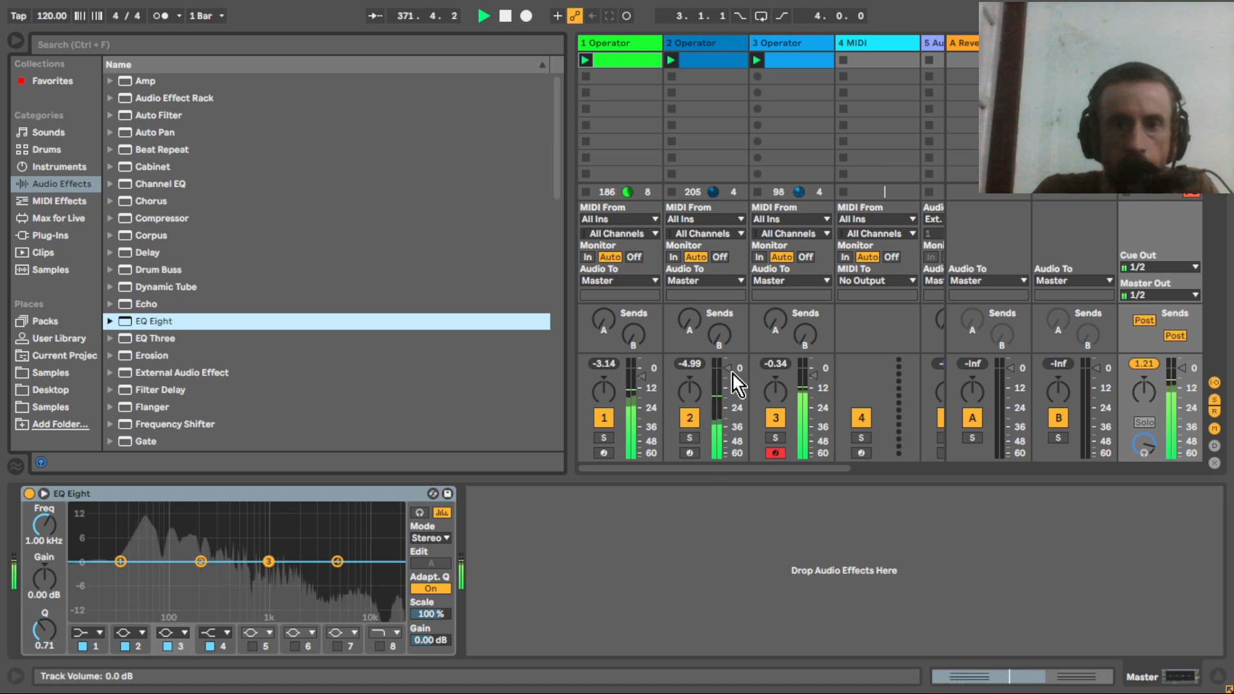
left_click_drag(732, 379, 733, 383)
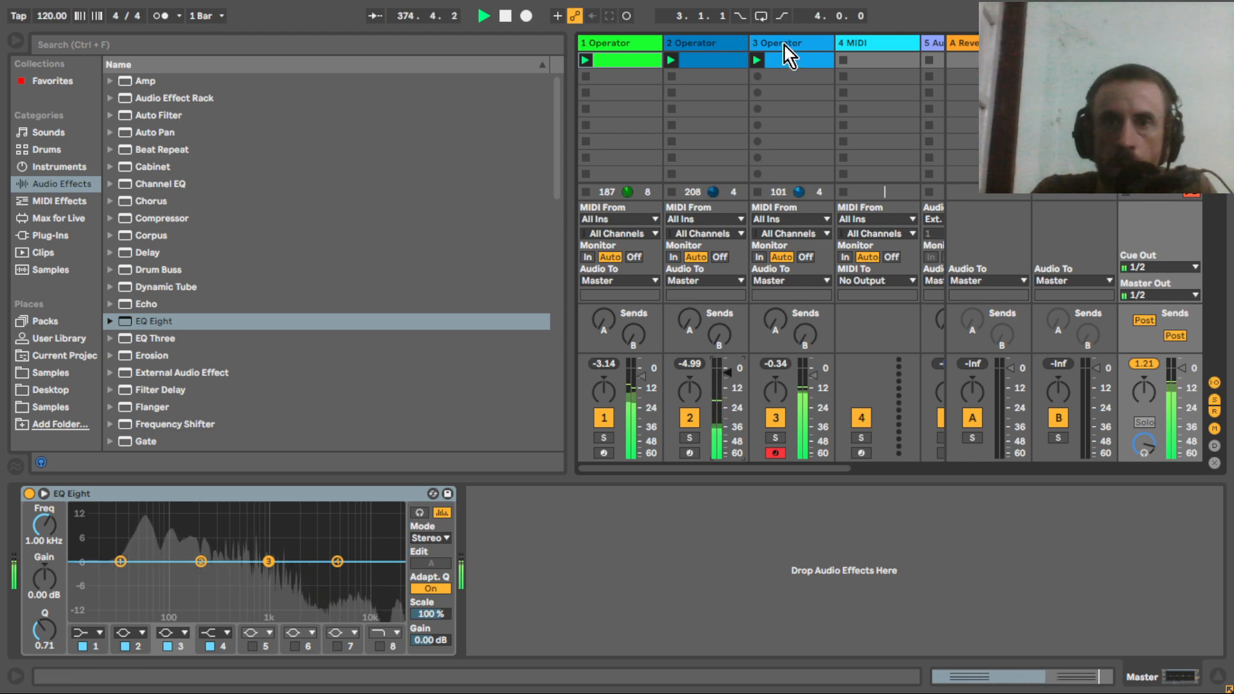
Add EQ Eight to the first track with band 2 at 235 Hz, -8.55 dB, Q 0.96, and lower the third track's volume to -7.0 dB.
left_click(622, 44)
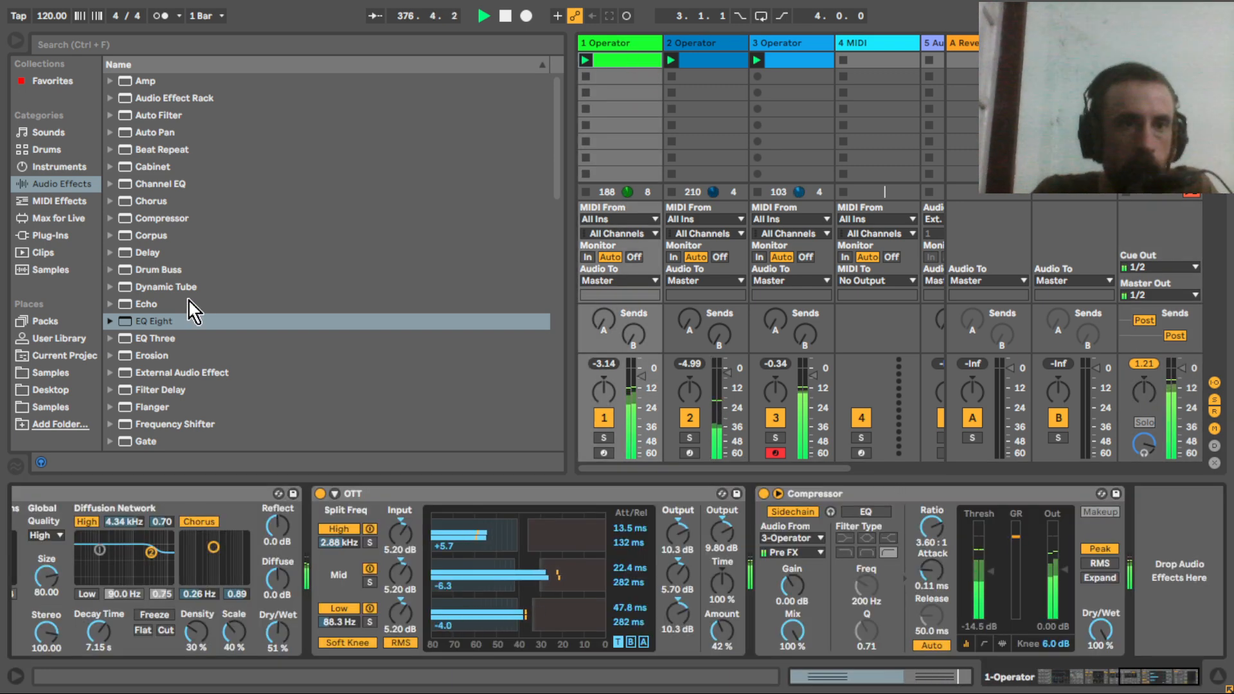
double_click(166, 321)
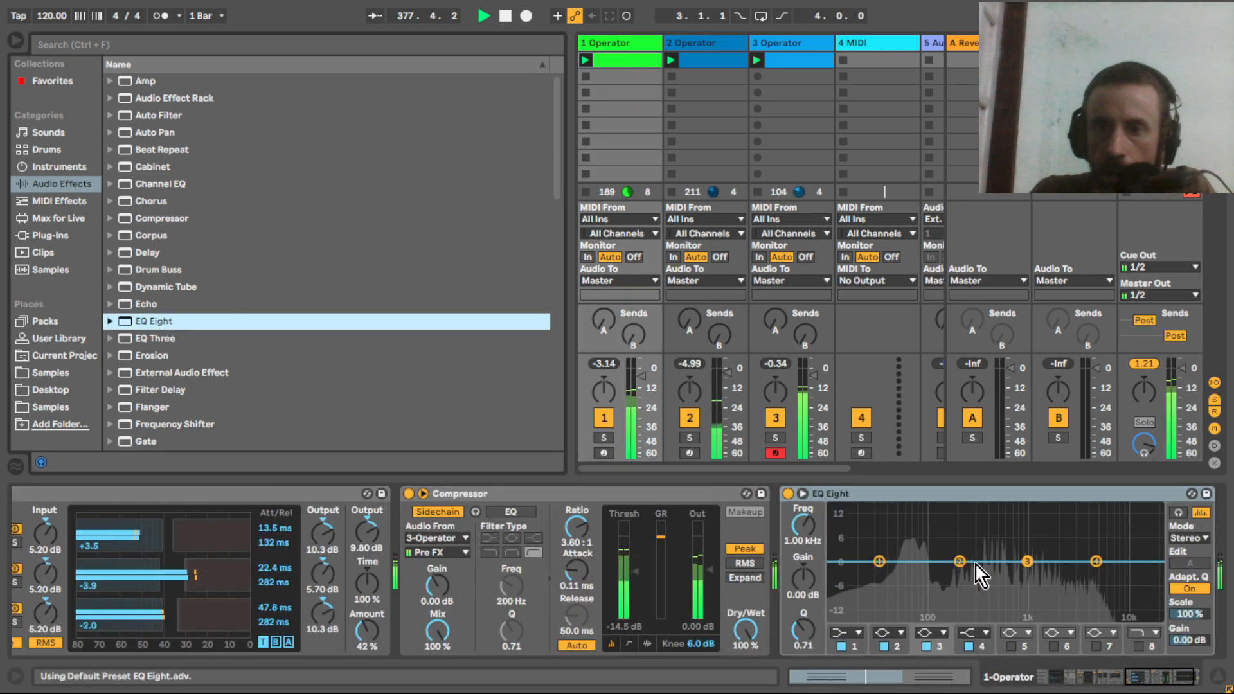
left_click_drag(959, 562, 967, 596)
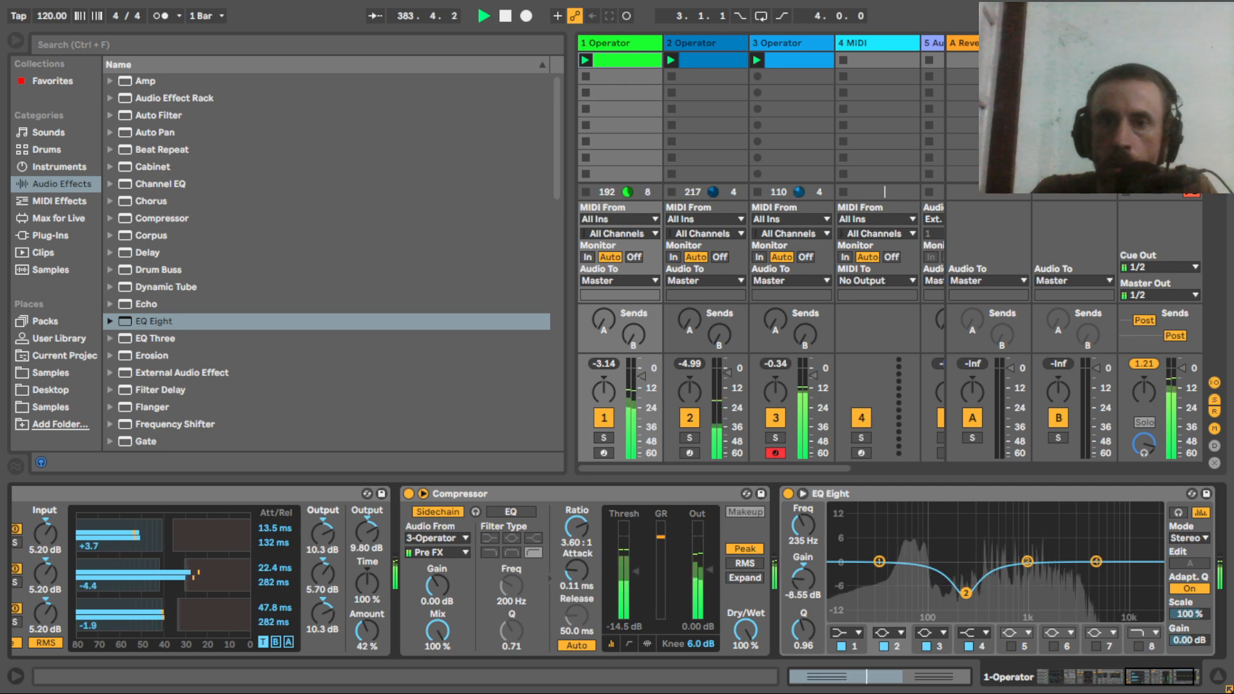
left_click_drag(812, 373, 812, 382)
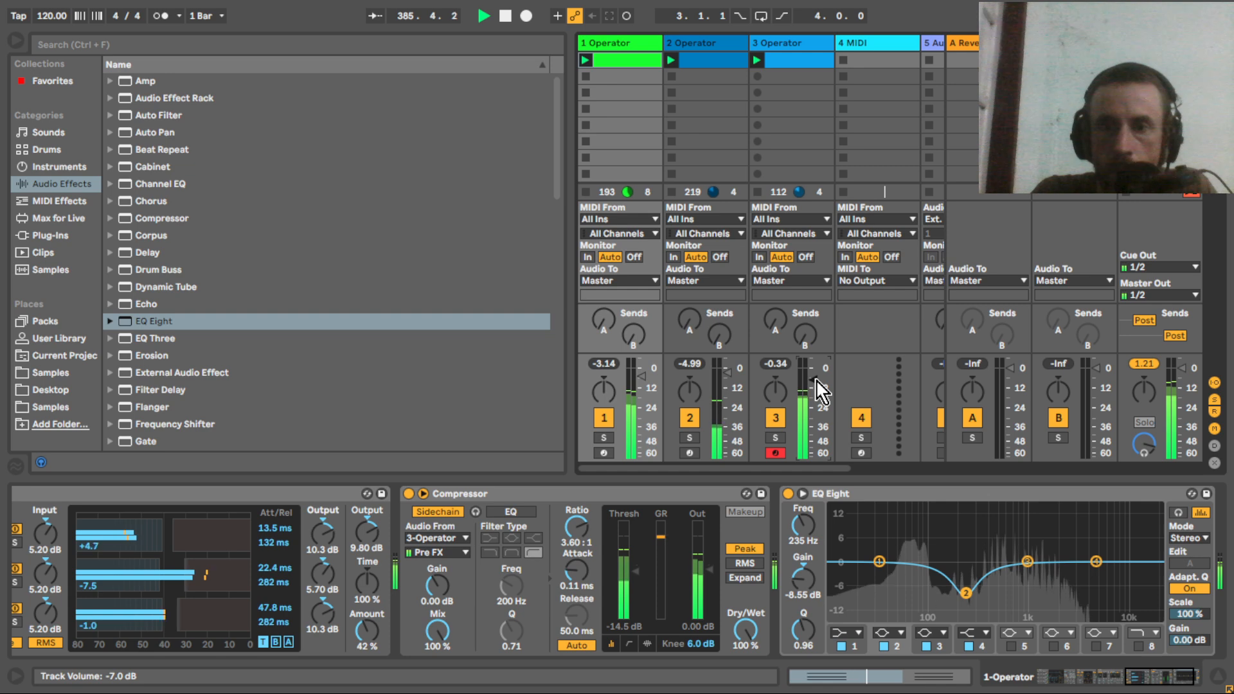
Add a Glue Compressor after the master track's EQ Eight, enable Soft clipping and raise Makeup to 5.24 dB.
left_click(1159, 43)
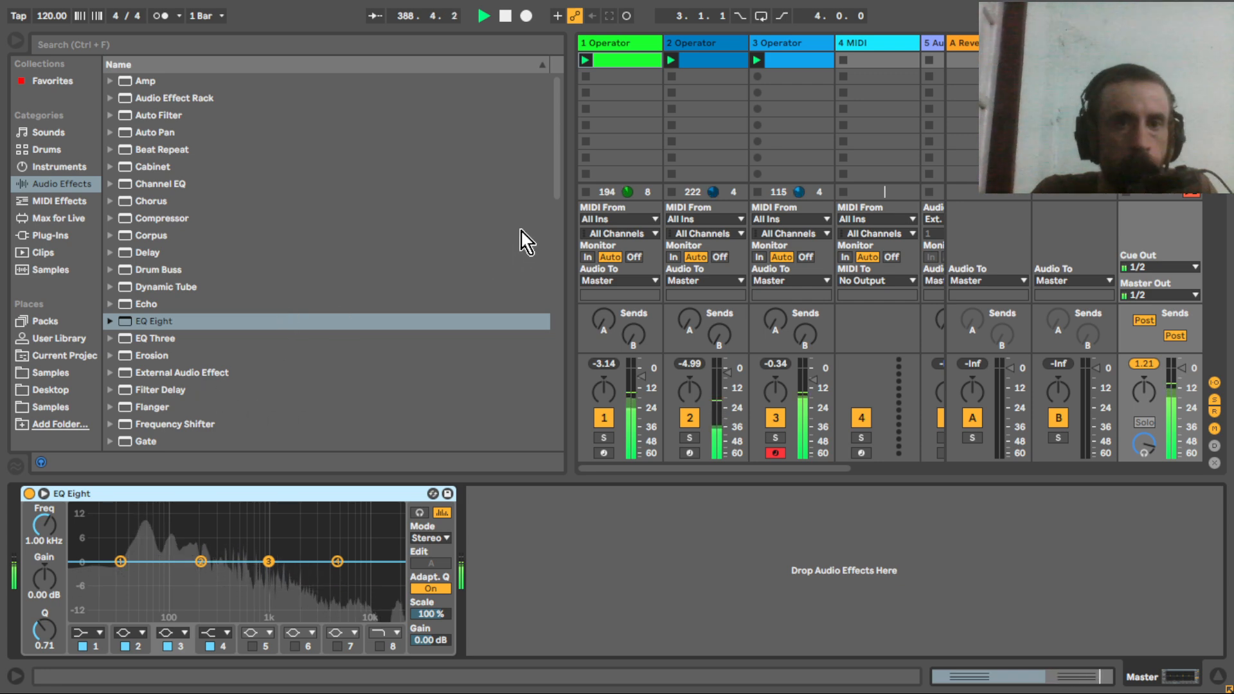
left_click_drag(559, 198, 564, 254)
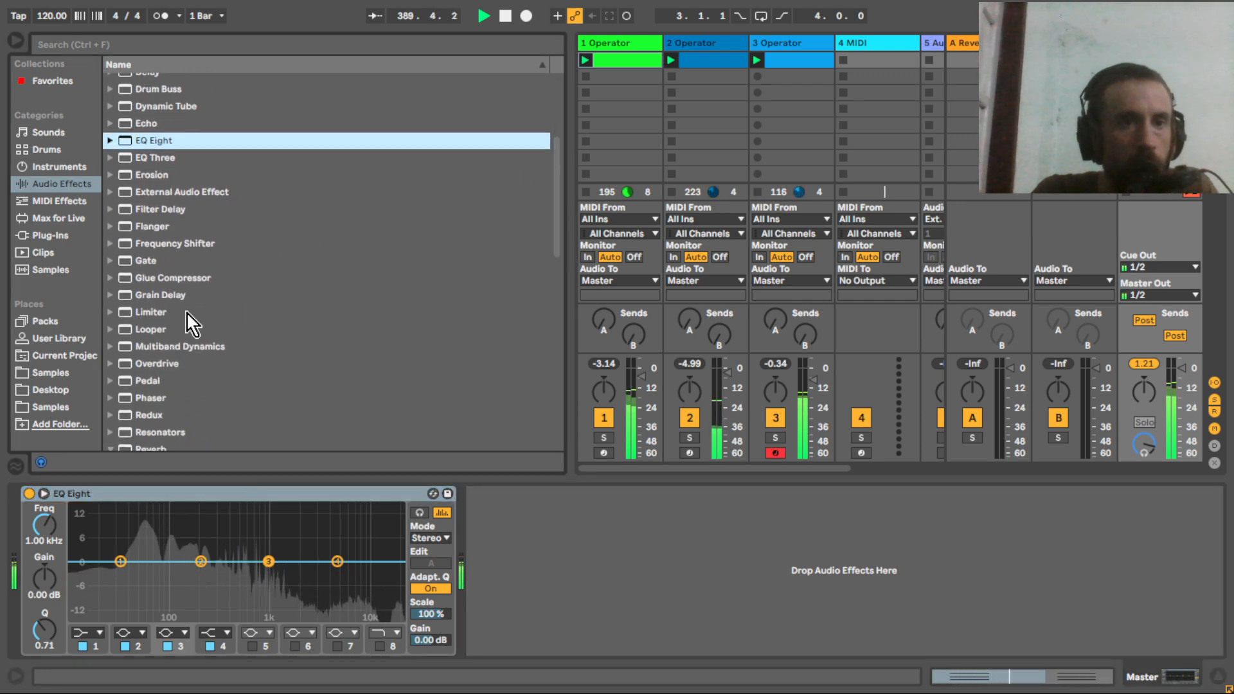
left_click_drag(182, 288, 624, 554)
left_click(689, 526)
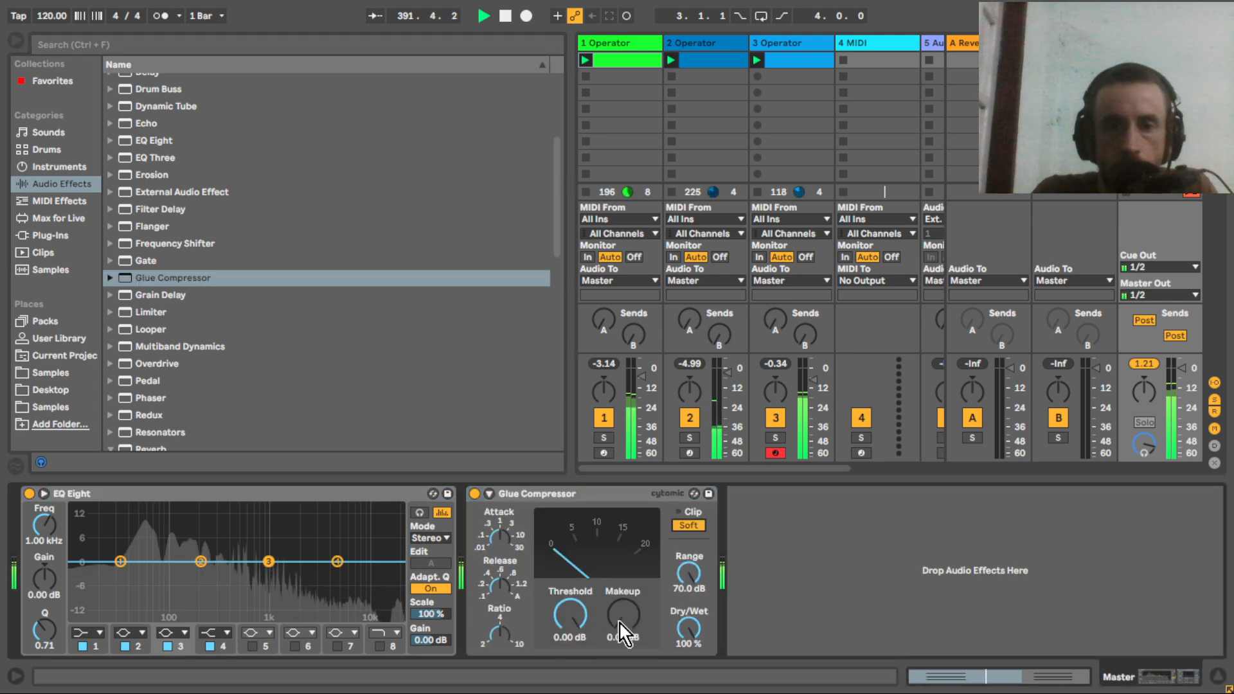
left_click(622, 616)
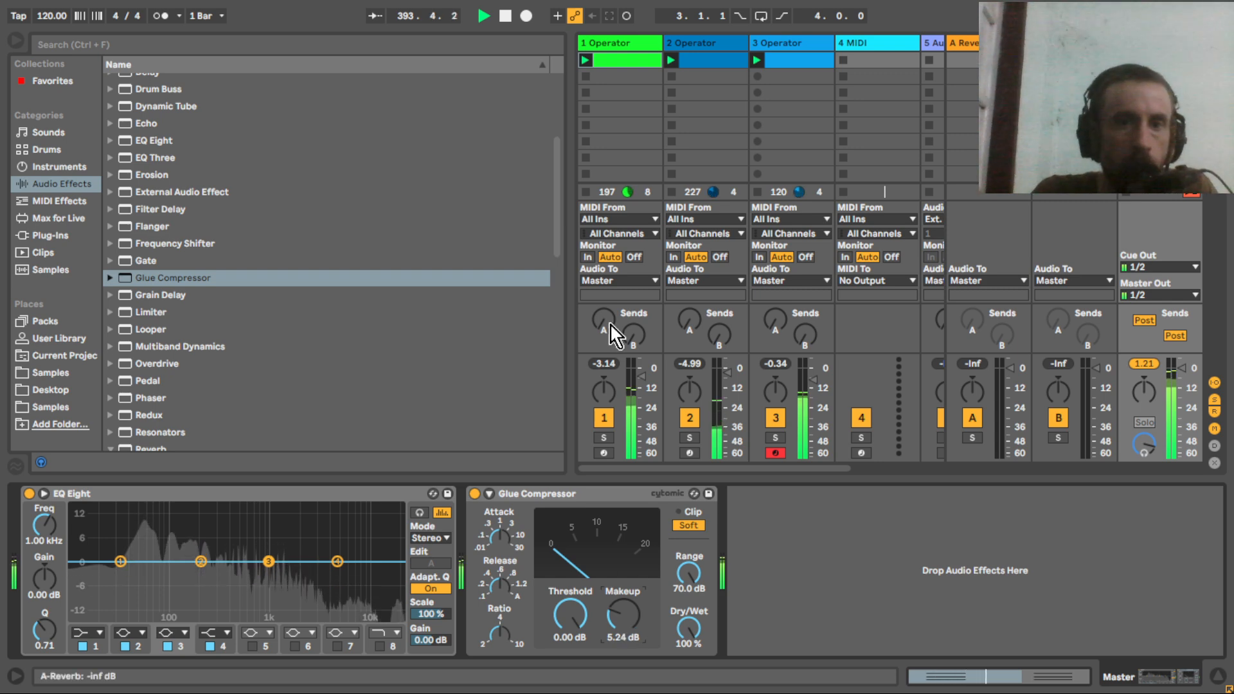
Add a Utility with Gain at -5.56 dB to the end of the master chain and lower the first track's volume to -11.0 dB.
left_click_drag(558, 243, 557, 450)
left_click(152, 415)
left_click_drag(153, 414, 702, 552)
left_click_drag(818, 556, 819, 570)
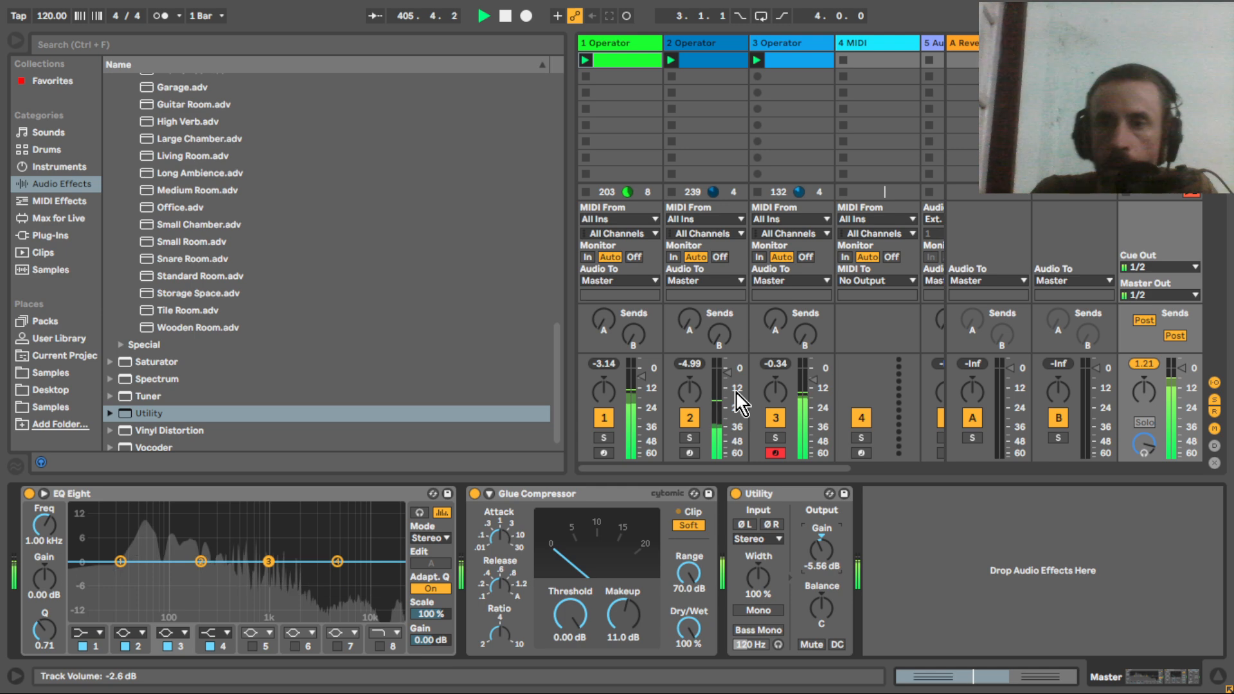
mouse_move(730, 470)
left_mouse_down()
mouse_move(781, 475)
mouse_move(713, 476)
left_mouse_up()
left_click_drag(636, 398, 636, 406)
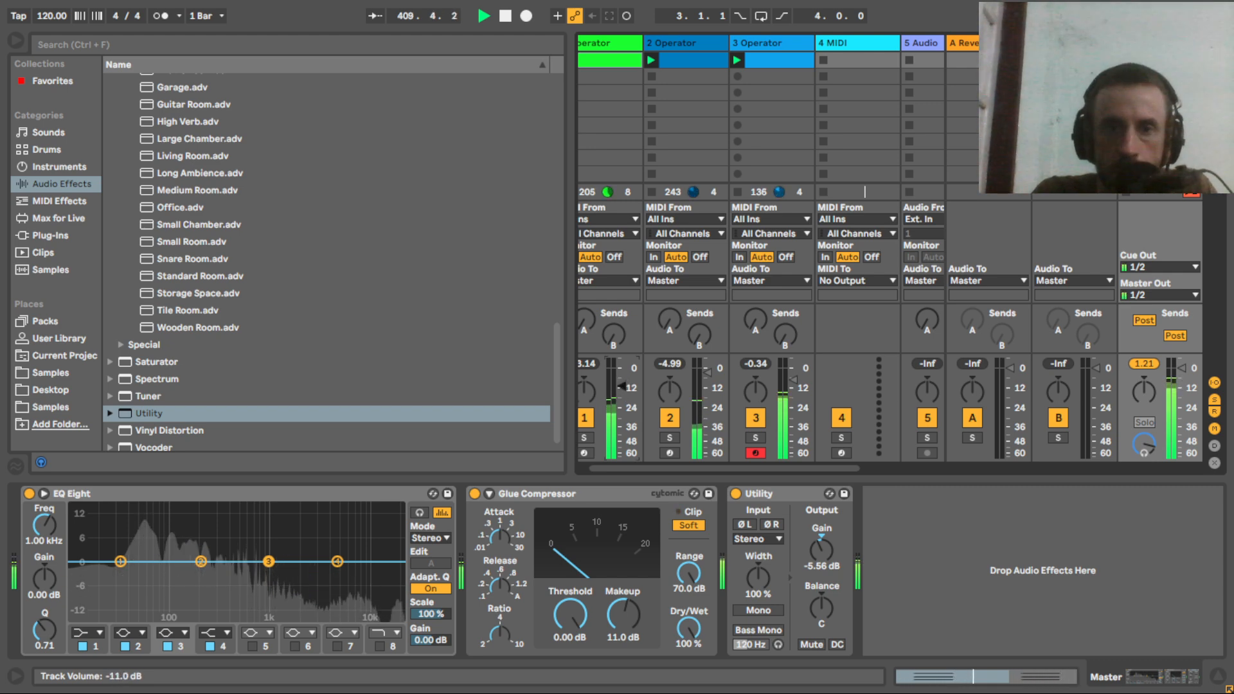
Add an Auto Pan to the end of the first track's chain with Rate 0.21 Hz and Amount 16.7%.
left_click(612, 48)
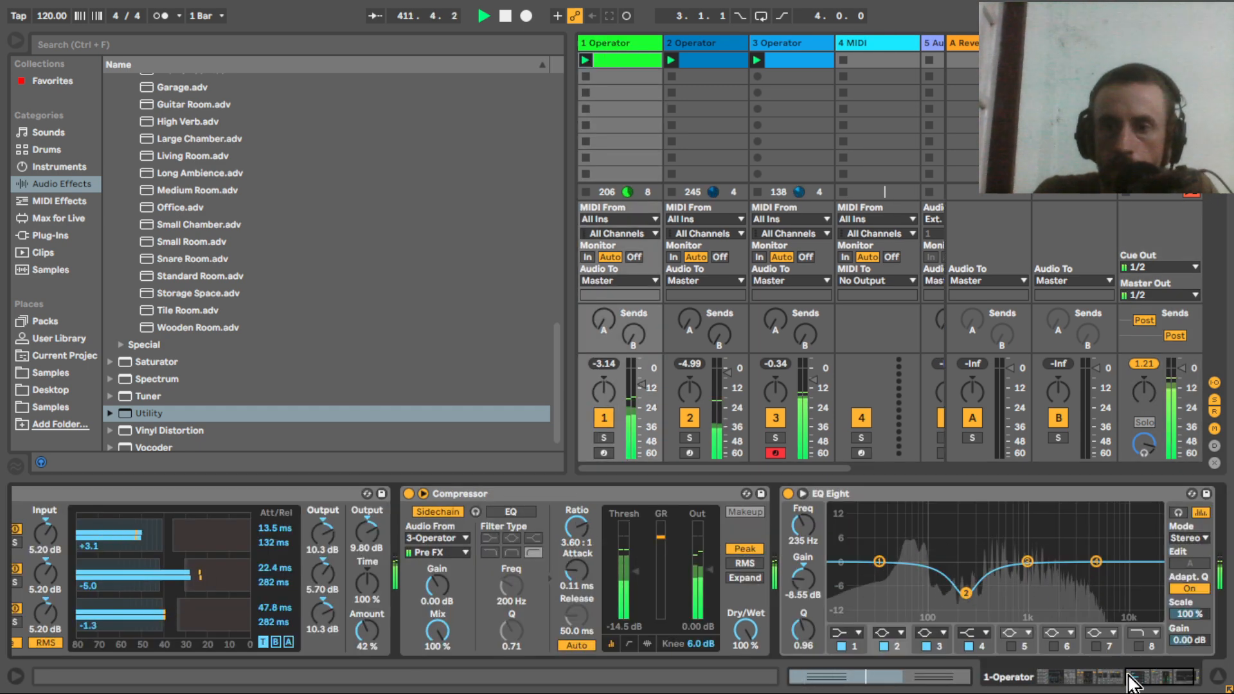
left_click(1132, 679)
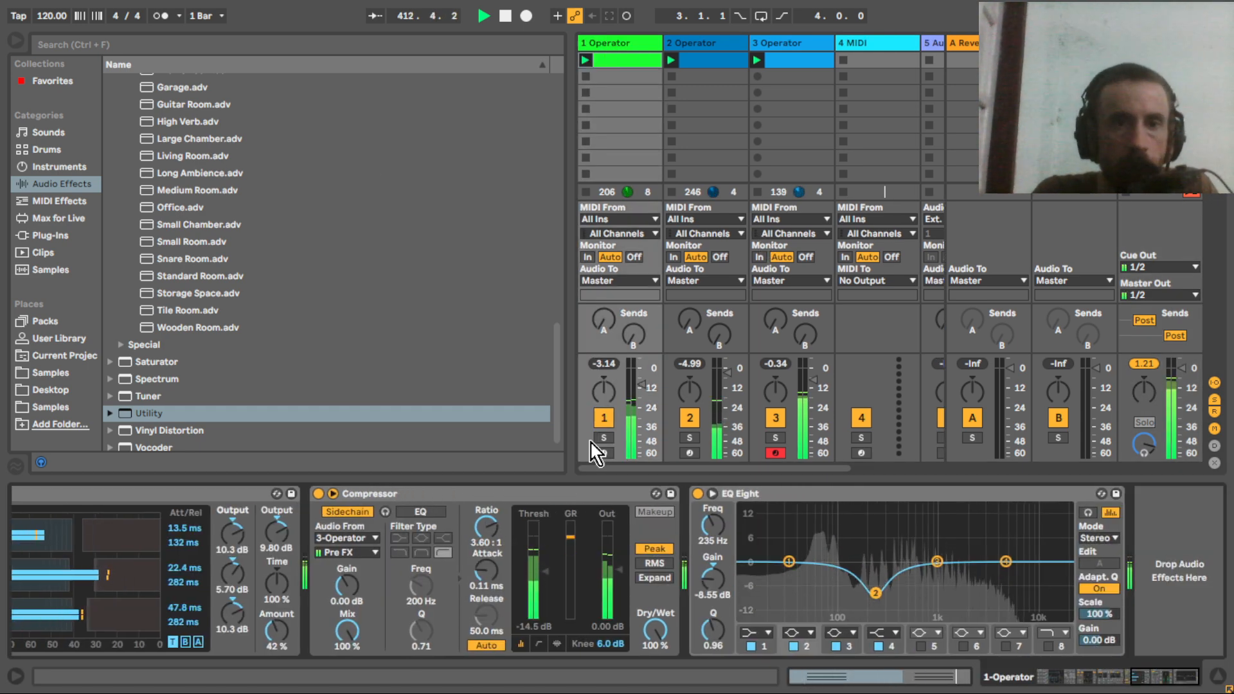
left_click_drag(559, 396, 572, 132)
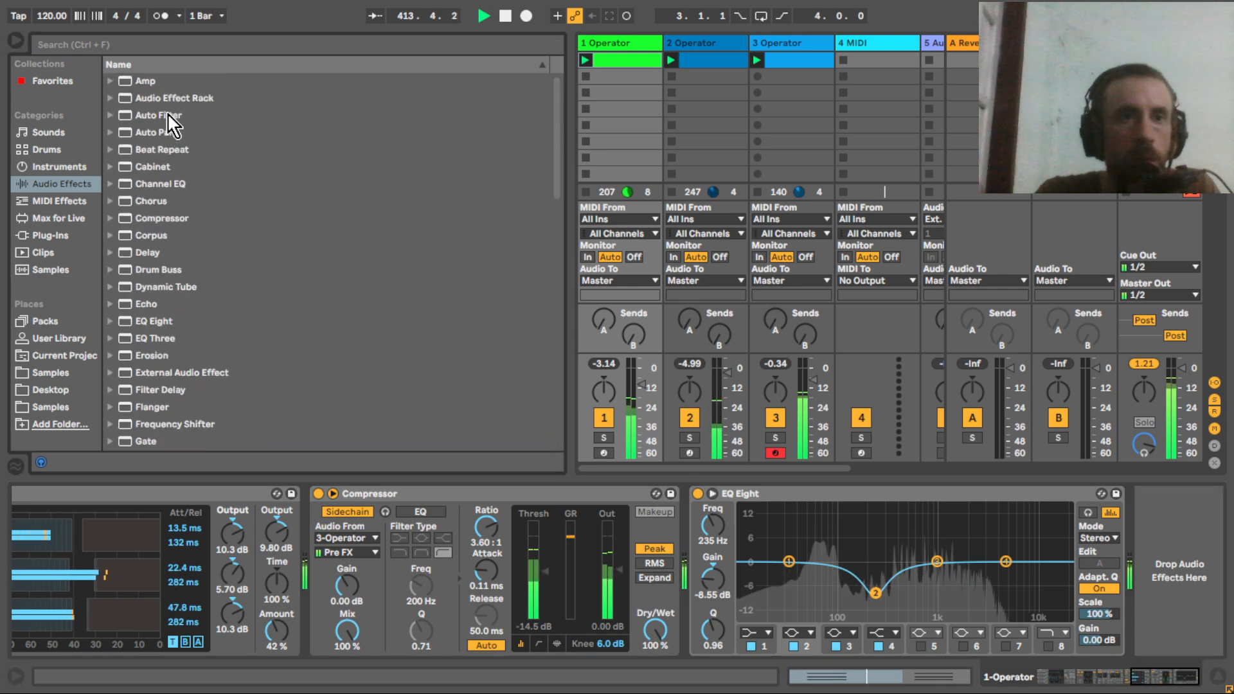
double_click(155, 132)
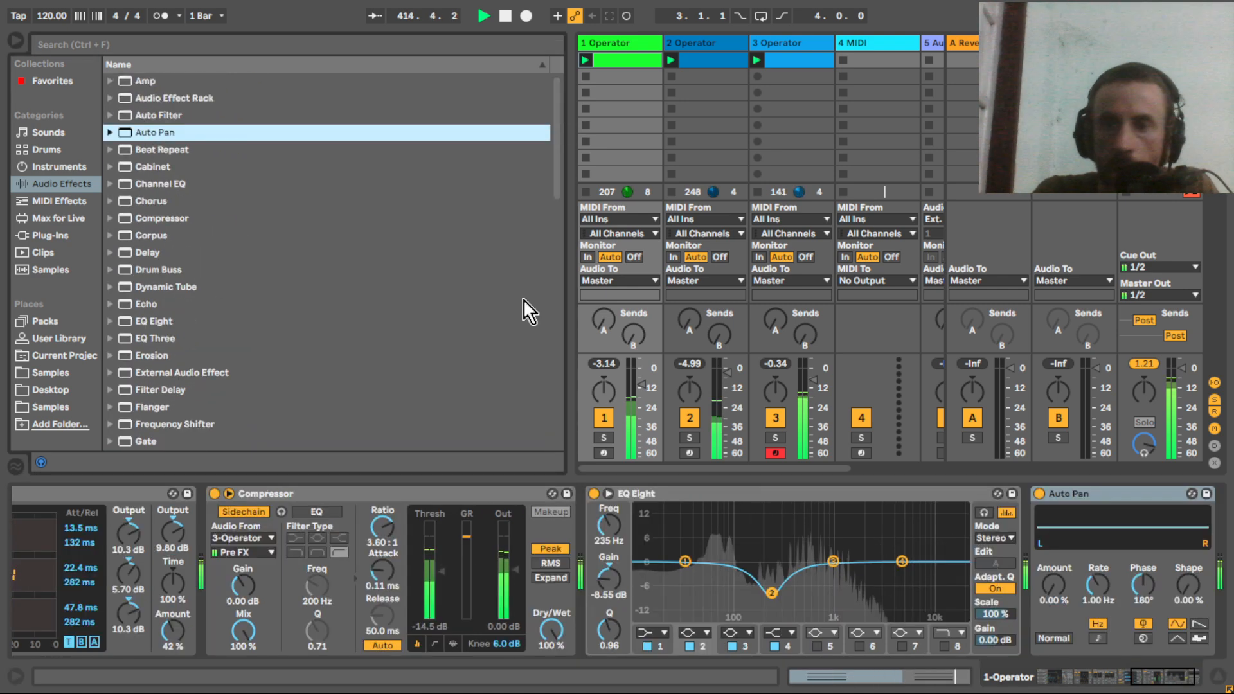
left_click(1098, 584)
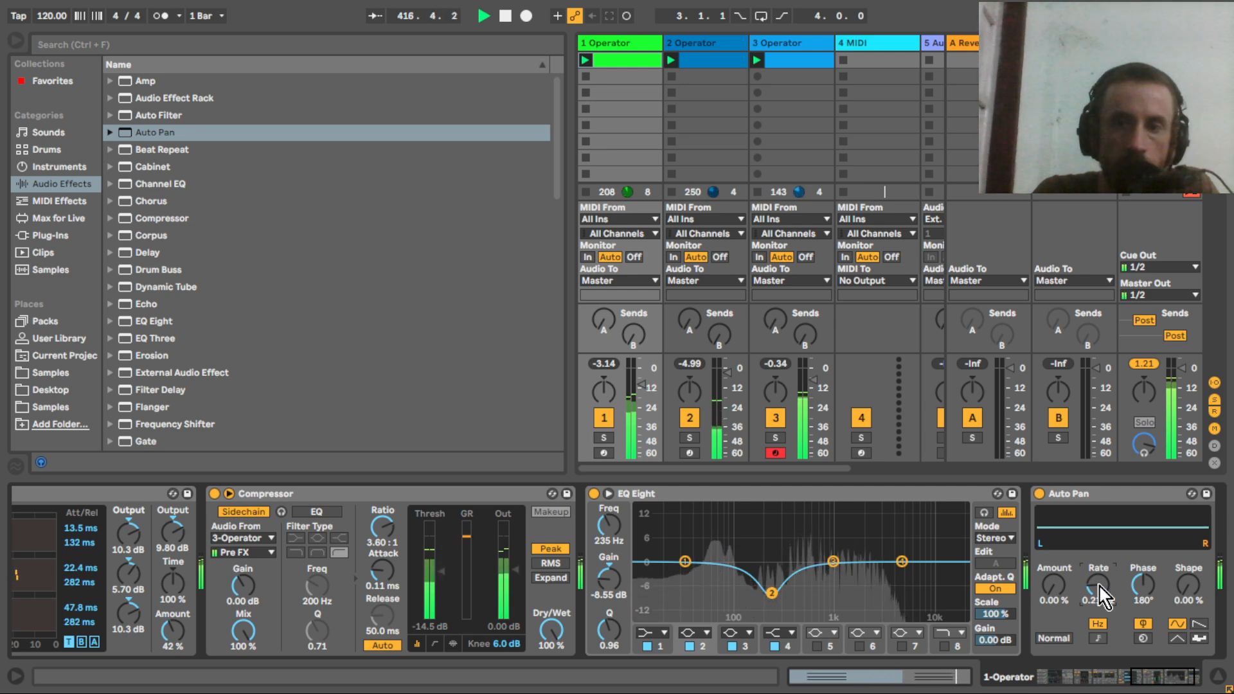
left_click_drag(1053, 584, 1054, 573)
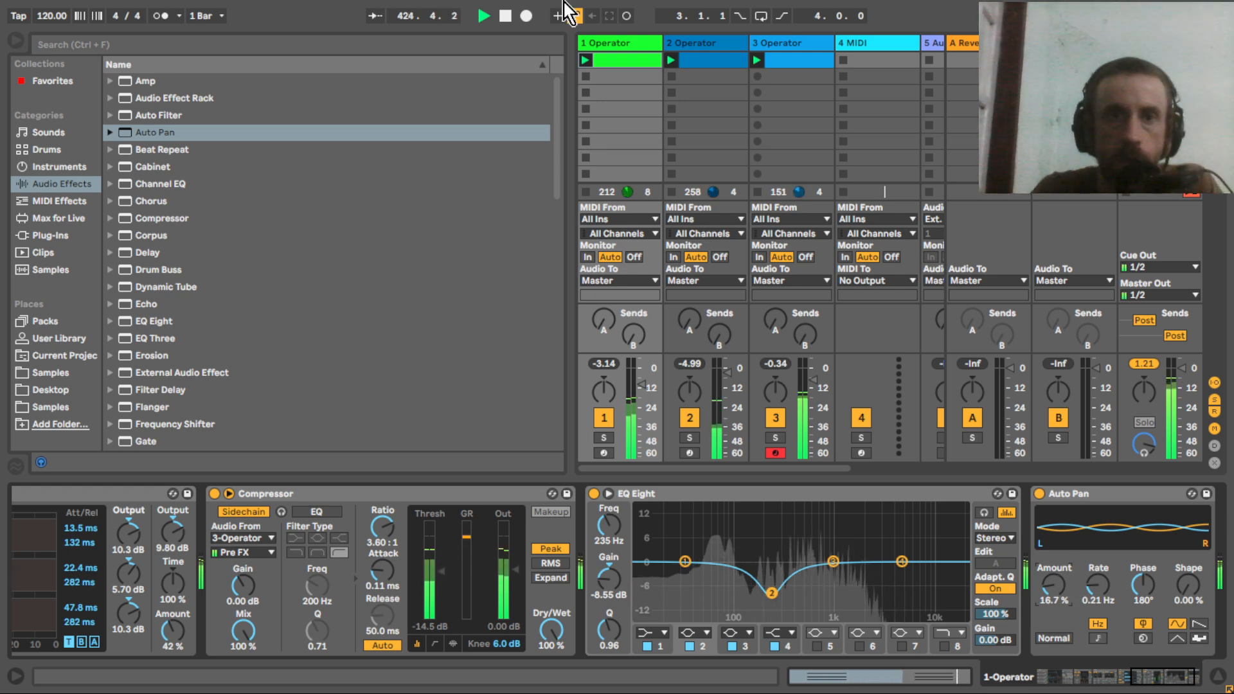
Stop playback, start recording the session clips into the Arrangement from the beginning, and show the Arrangement view.
left_click(505, 16)
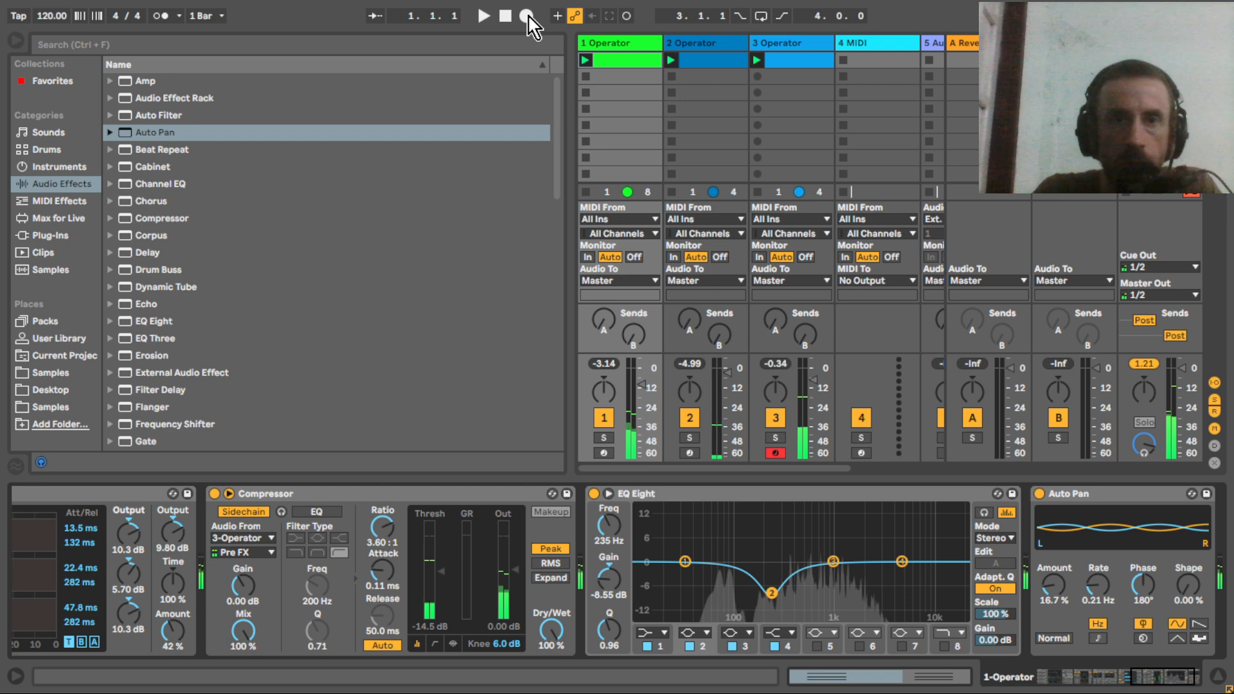
left_click(528, 16)
key("Tab")
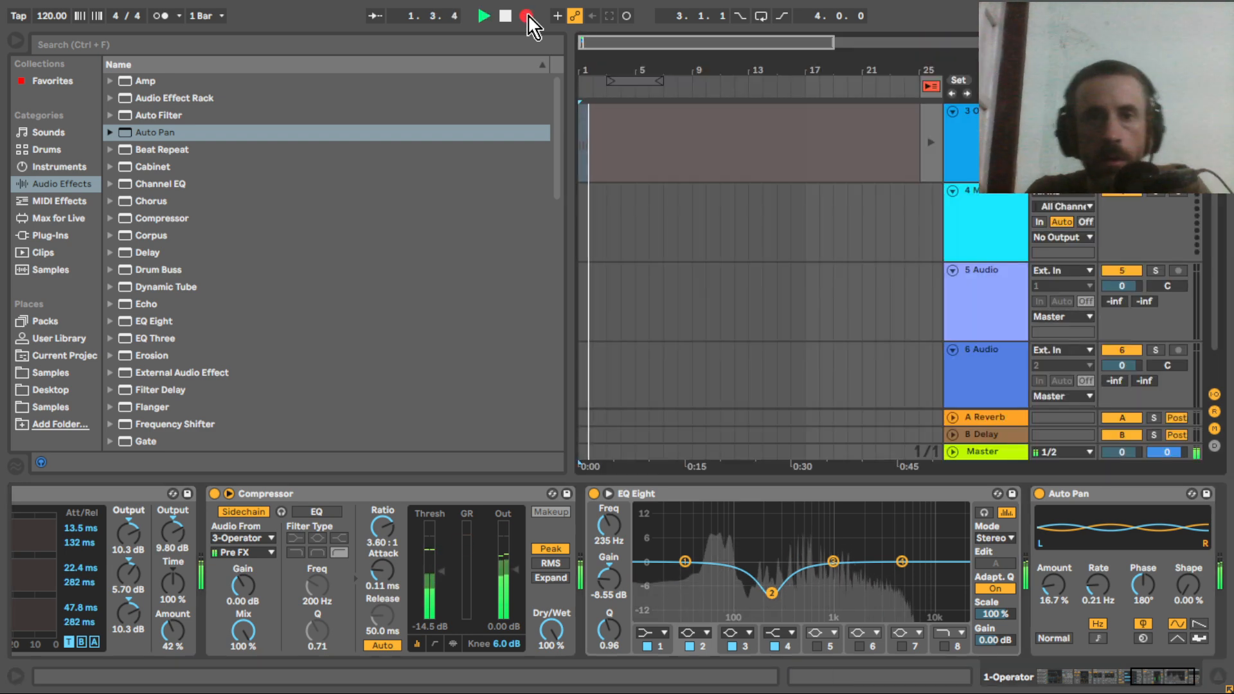
key("Tab")
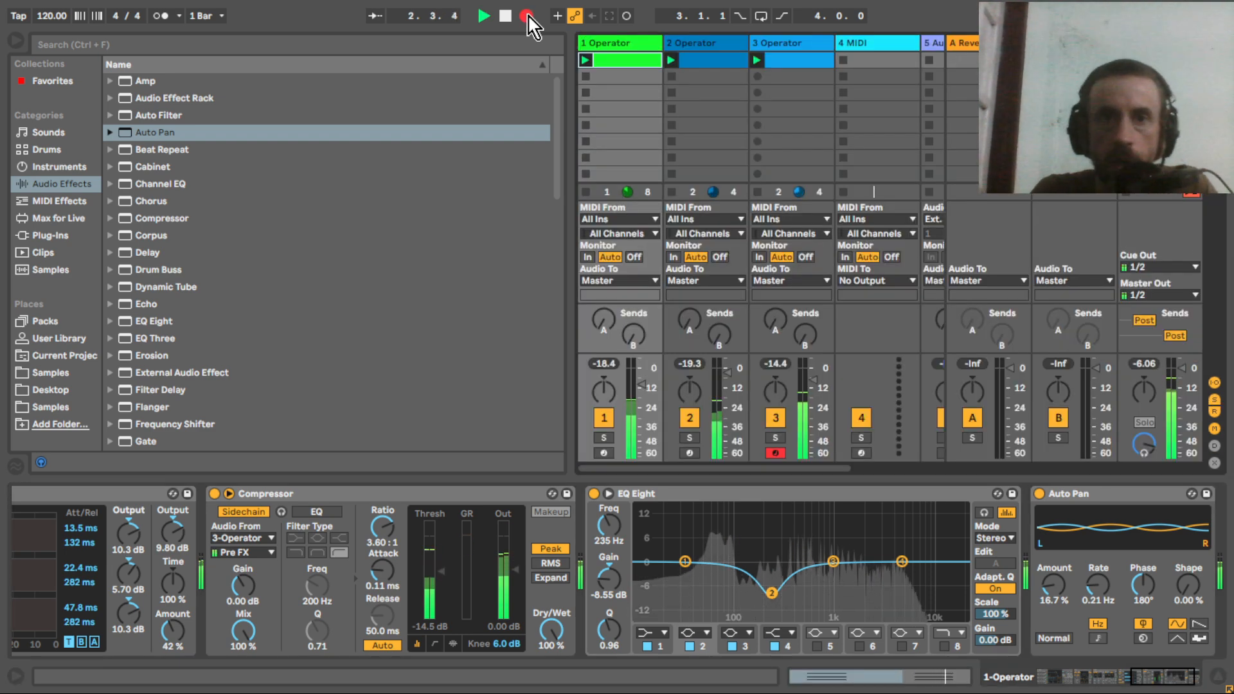
key("Tab")
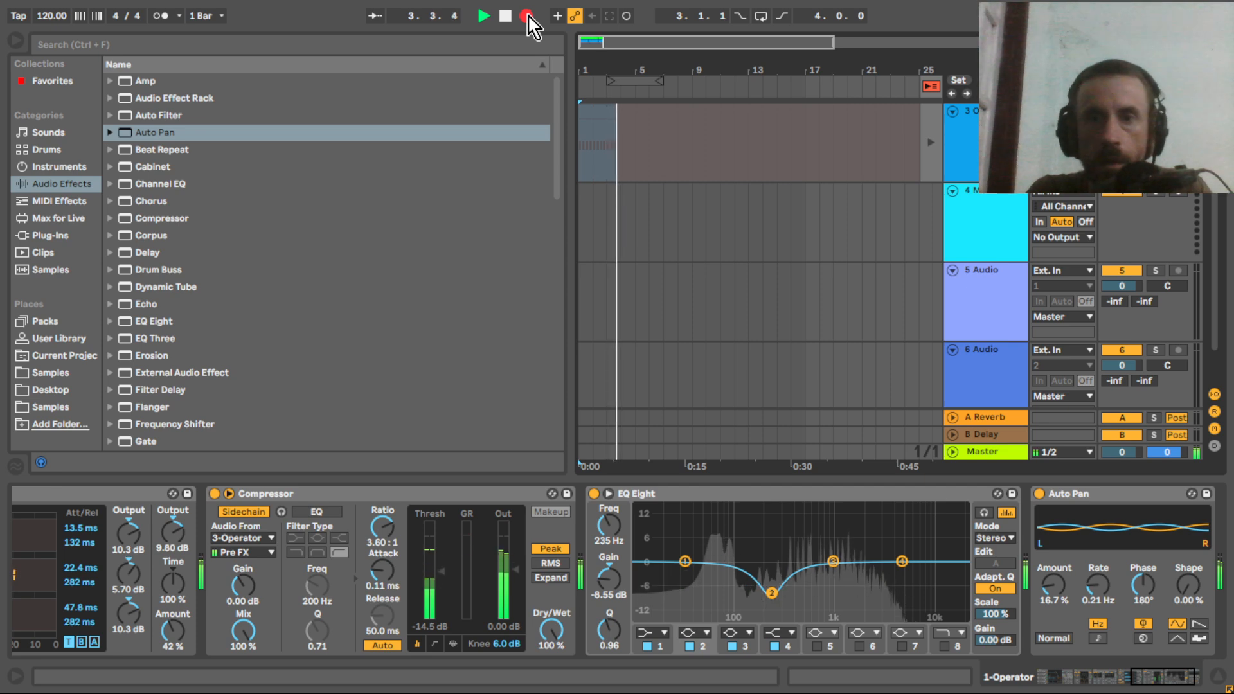
Disarm the third Operator track while the arrangement recording runs.
left_click(974, 143)
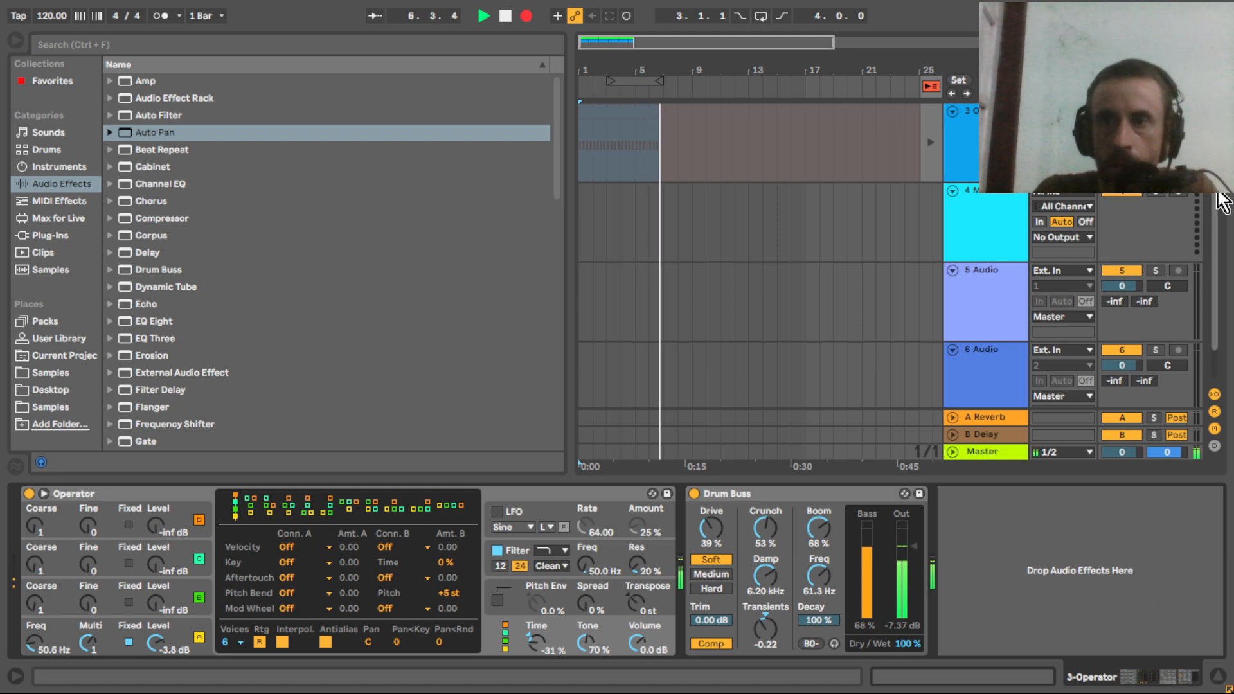
scroll(971, 132, "up", 4)
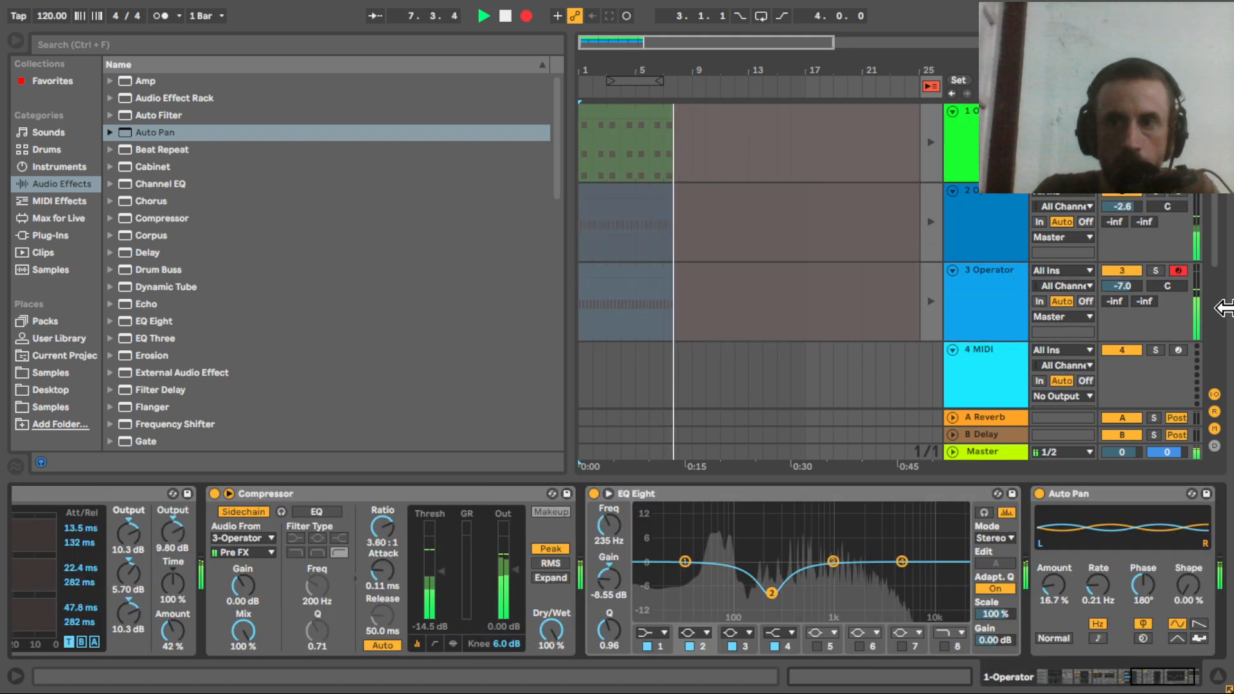
left_click(1178, 270)
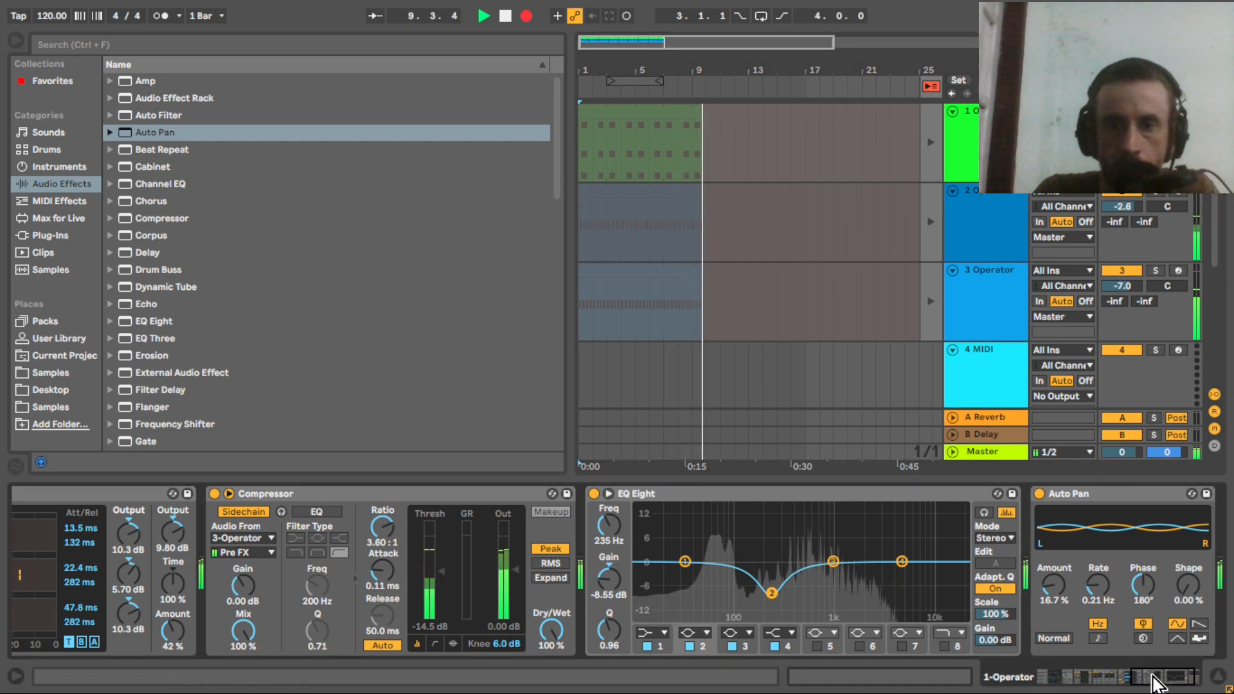
Record live automation on the first track's Operator by varying oscillator C's level, the filter frequency and the Tone.
left_click_drag(1156, 677, 1057, 676)
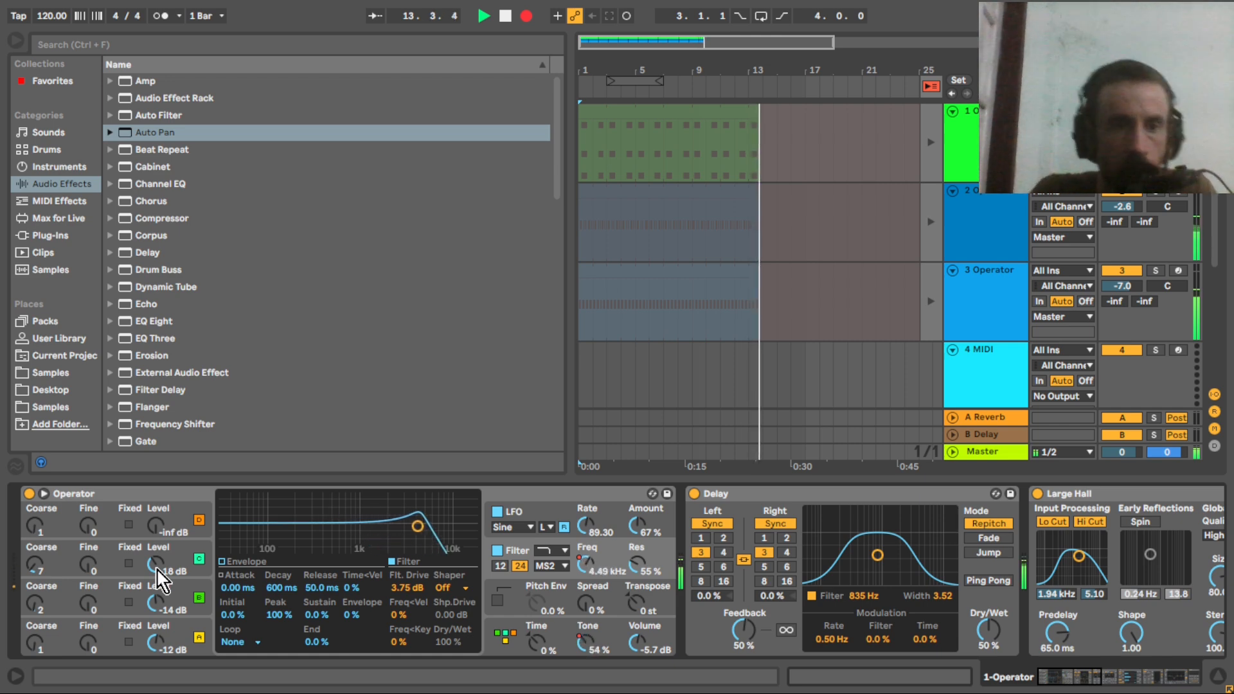
mouse_move(156, 572)
left_mouse_down()
mouse_move(157, 604)
mouse_move(154, 552)
left_mouse_up()
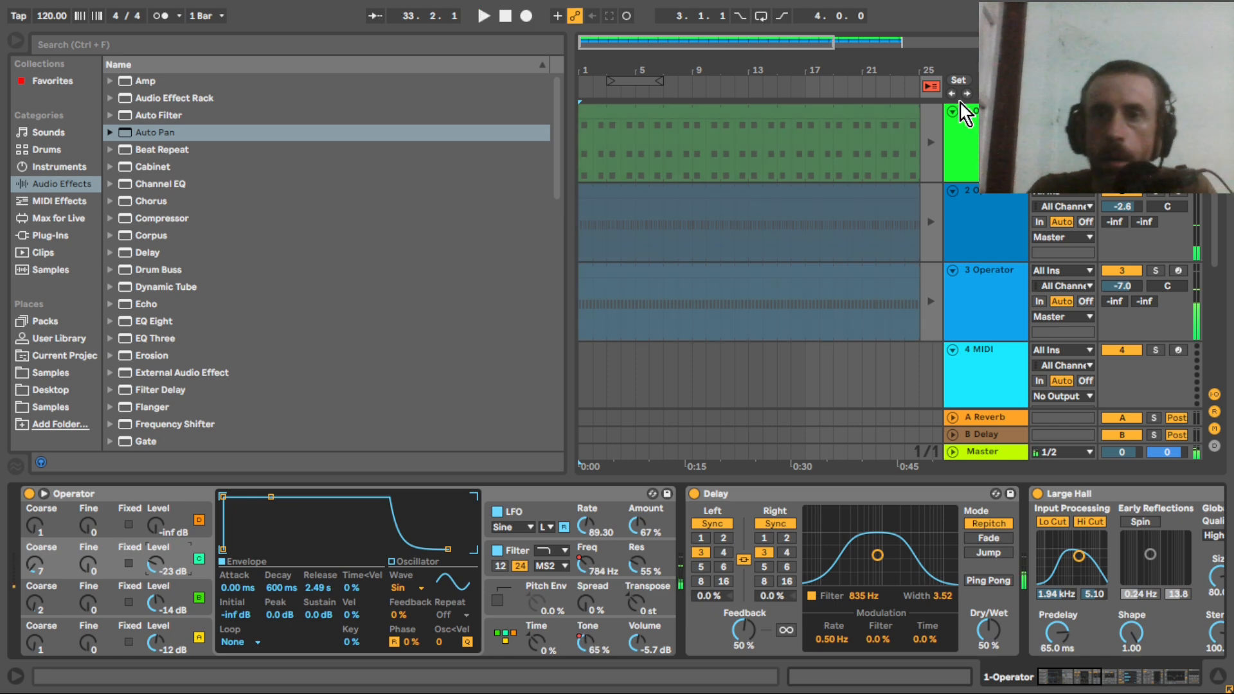
Switch playback back to the recorded Arrangement and show the automation lanes across the whole recording.
left_click(929, 87)
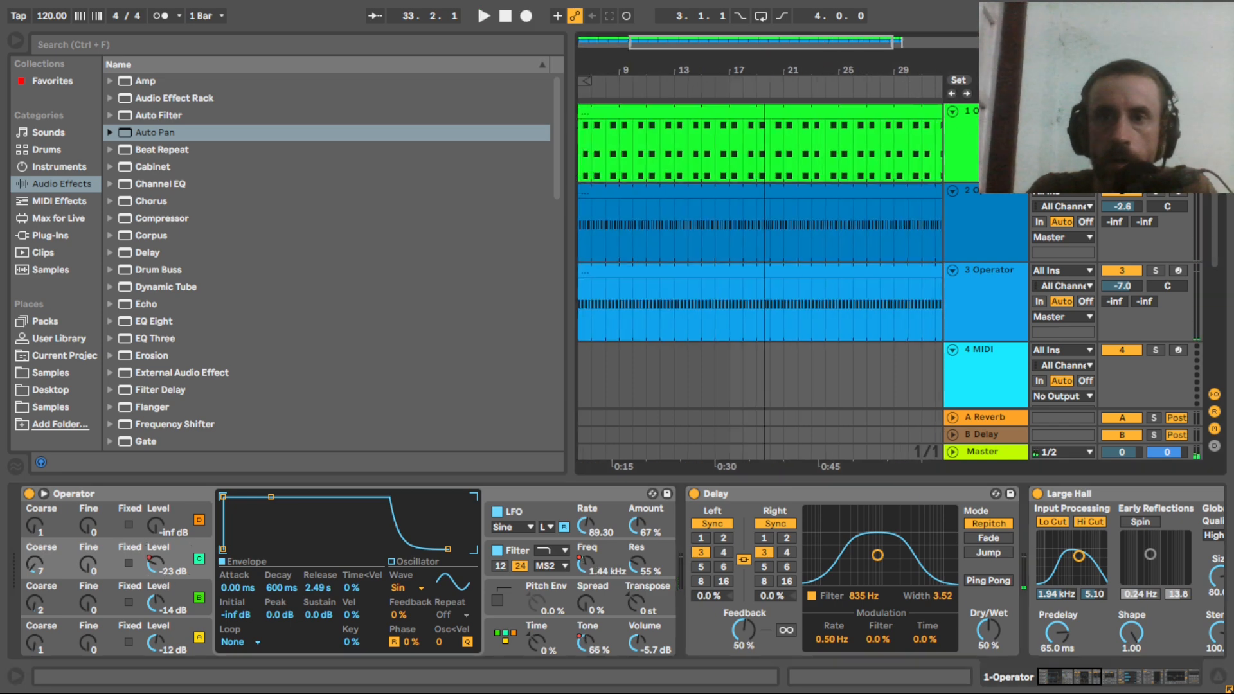
left_click_drag(843, 69, 843, 45)
key("a")
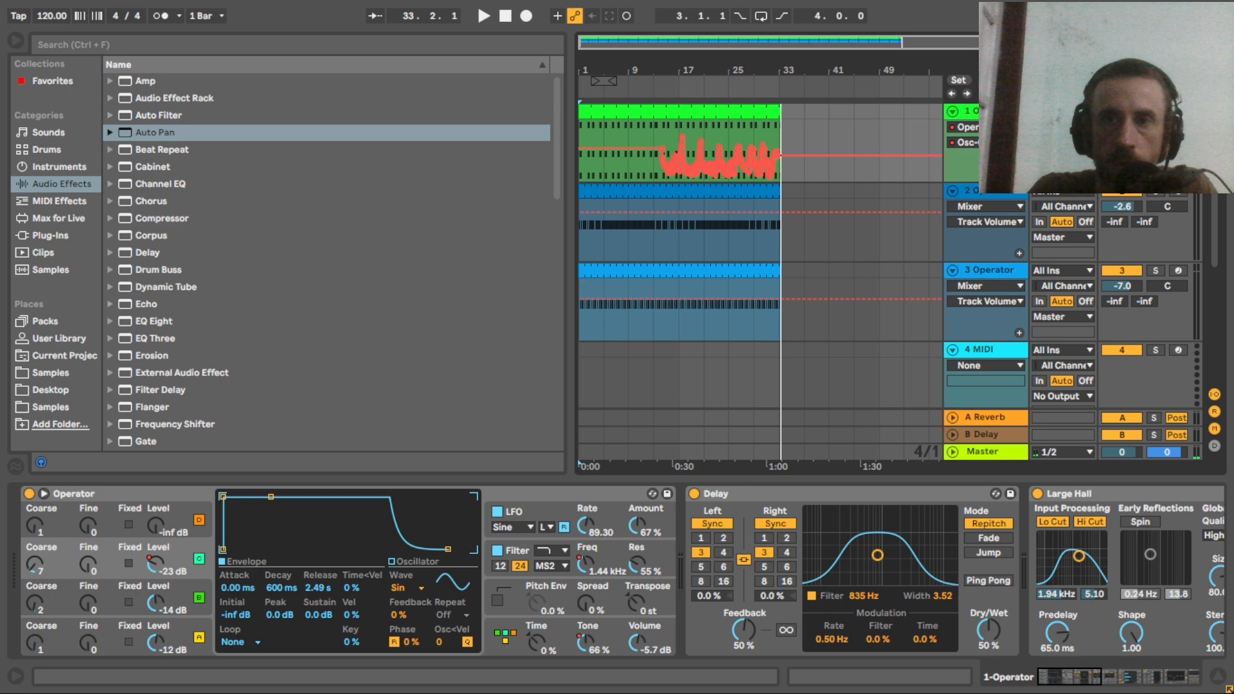